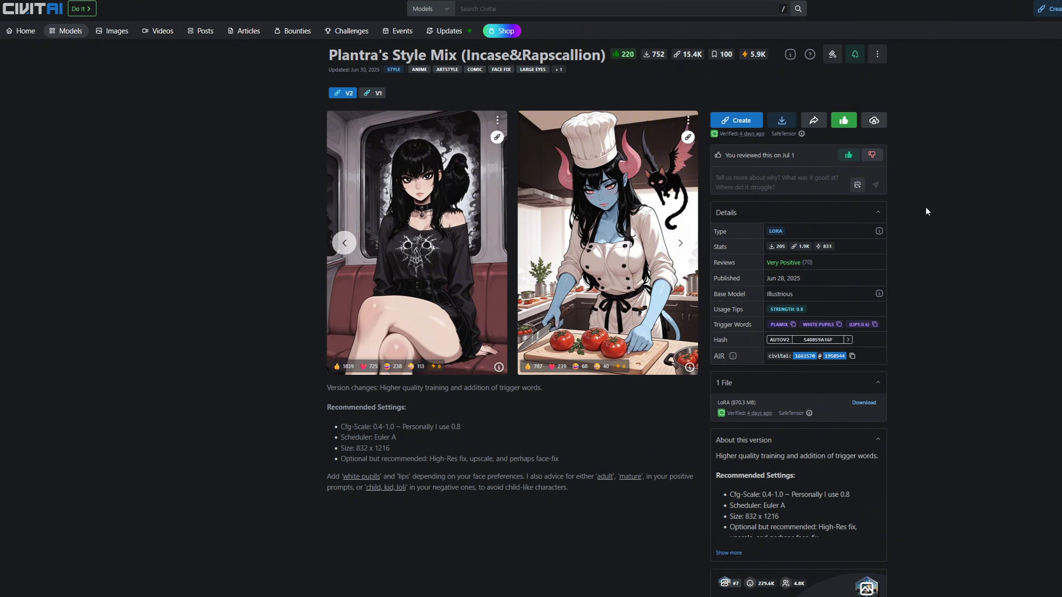
- Return to the Plant Milk checkpoint page and examine the recommended samplers and Hires fix advice in its Recommended Use section
key(alt+Left)
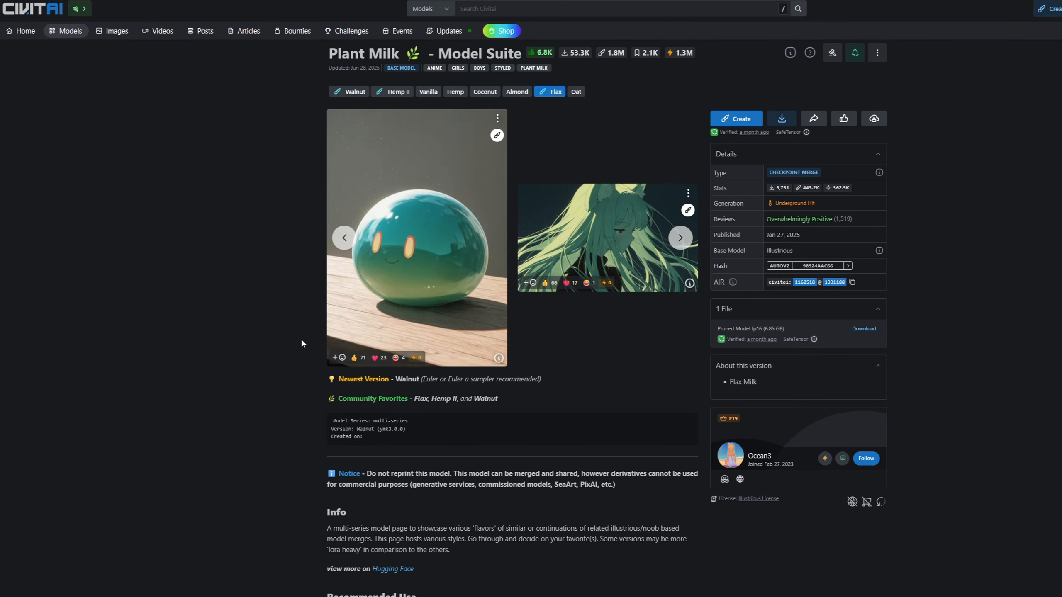
scroll(302, 343, down, 4)
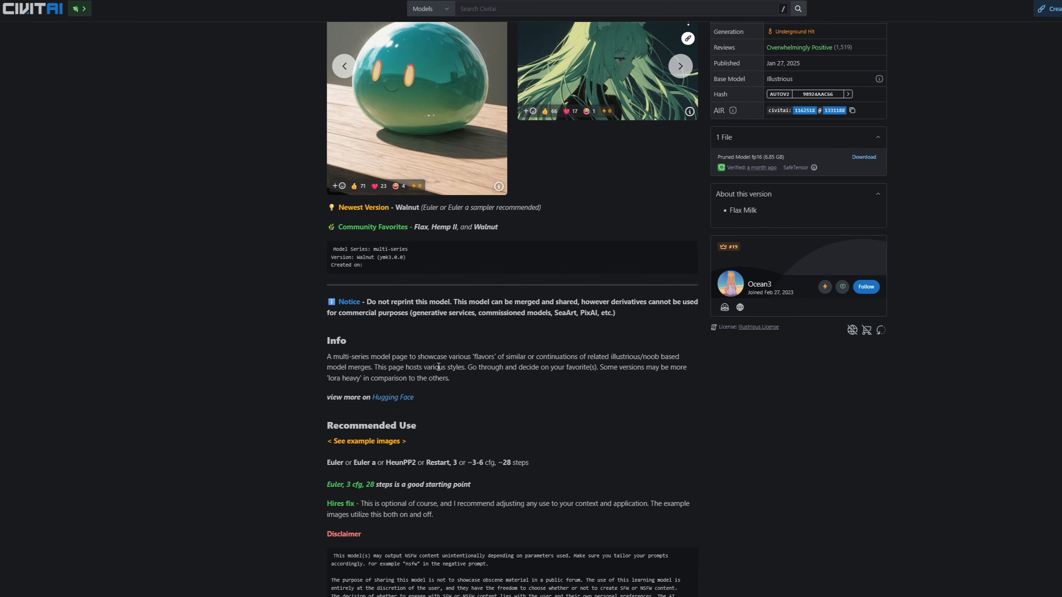
scroll(438, 367, down, 3)
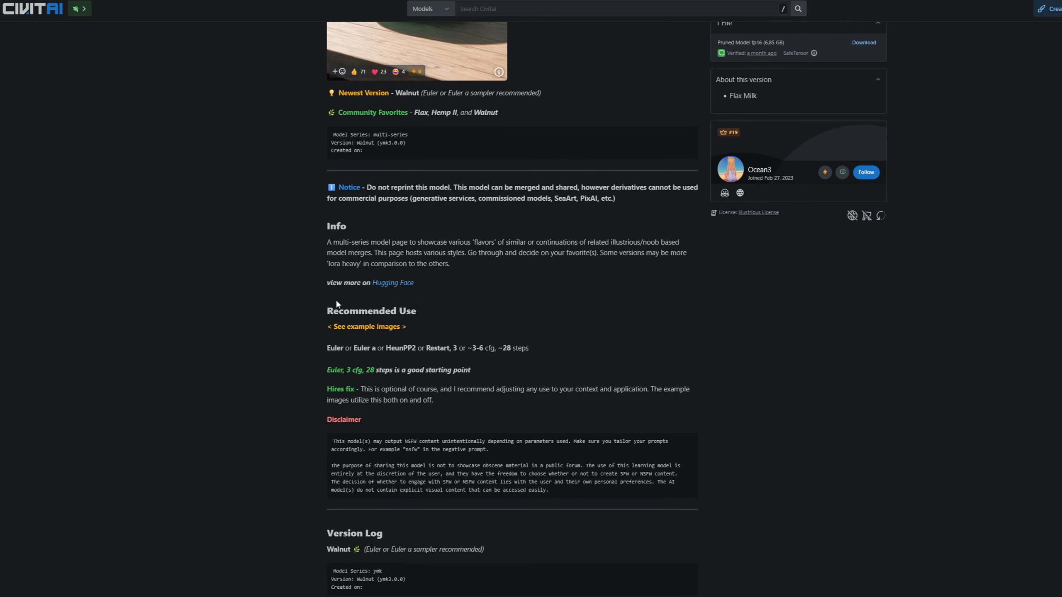
drag(335, 298, 523, 398)
click(524, 398)
drag(345, 348, 443, 354)
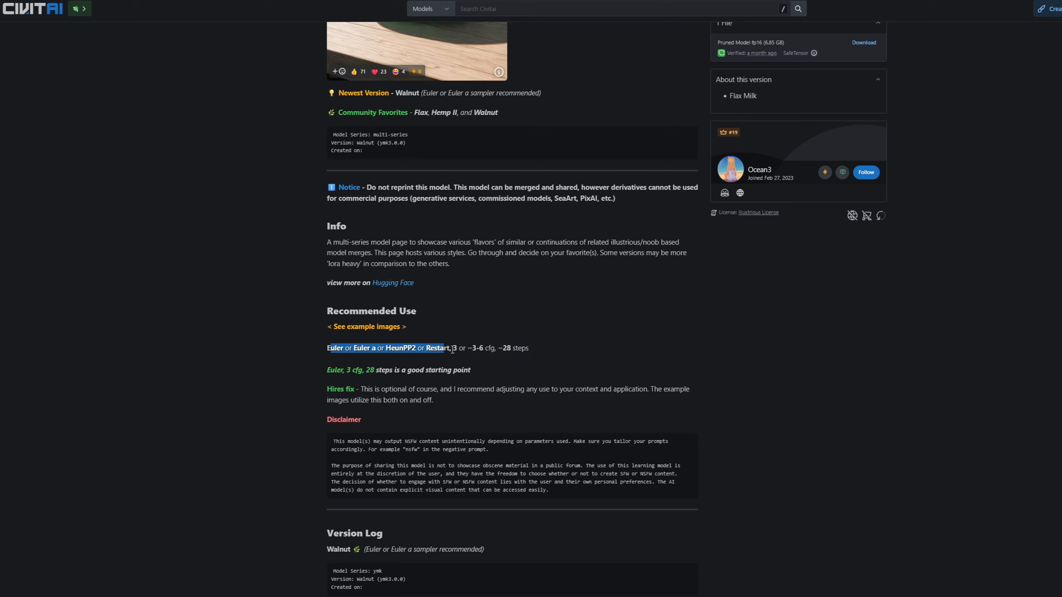
double_click(452, 348)
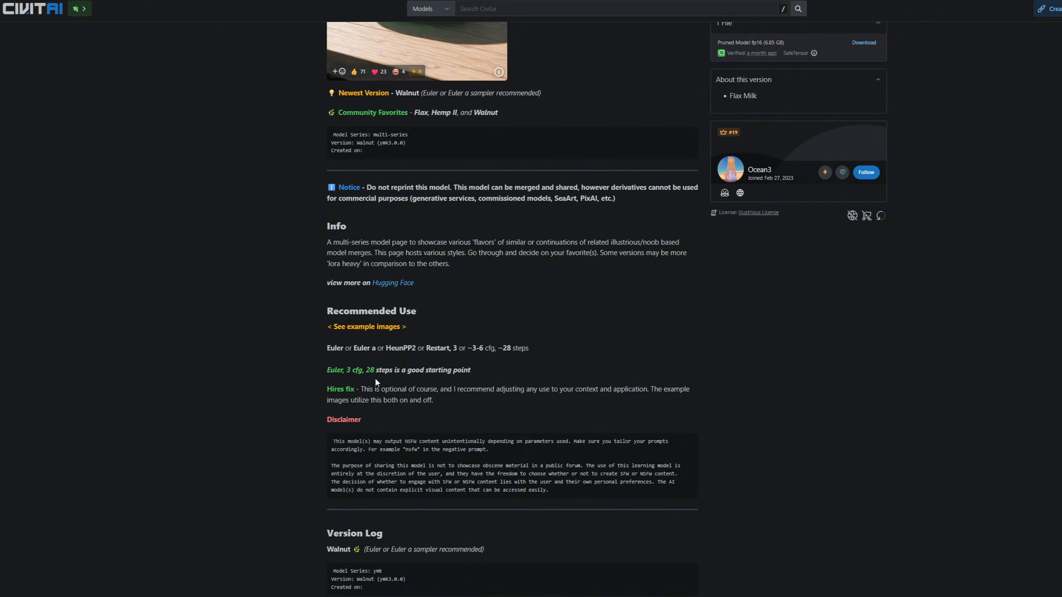
drag(375, 377, 379, 331)
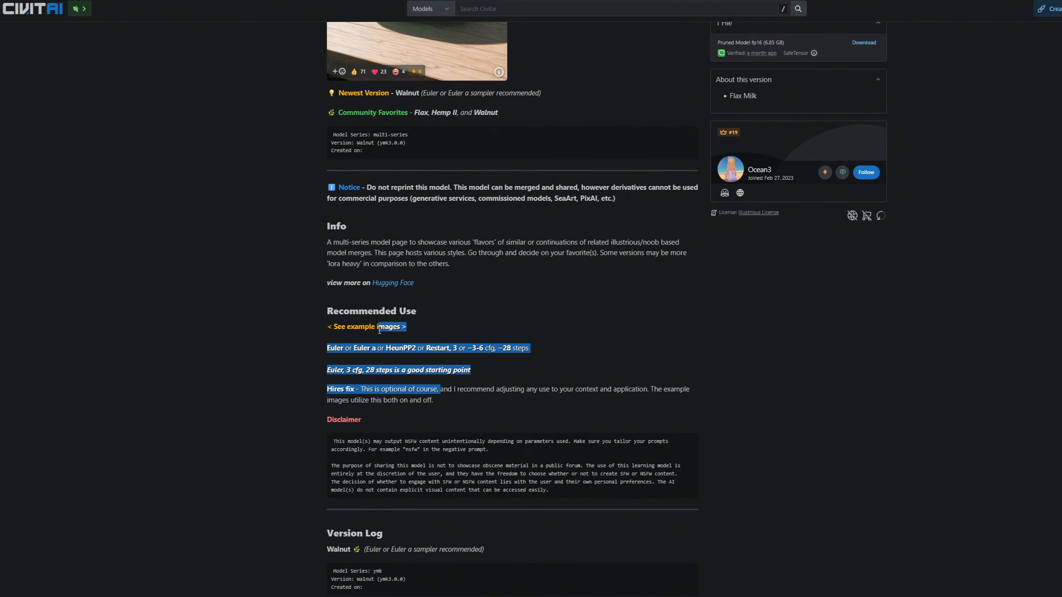
drag(471, 417, 328, 350)
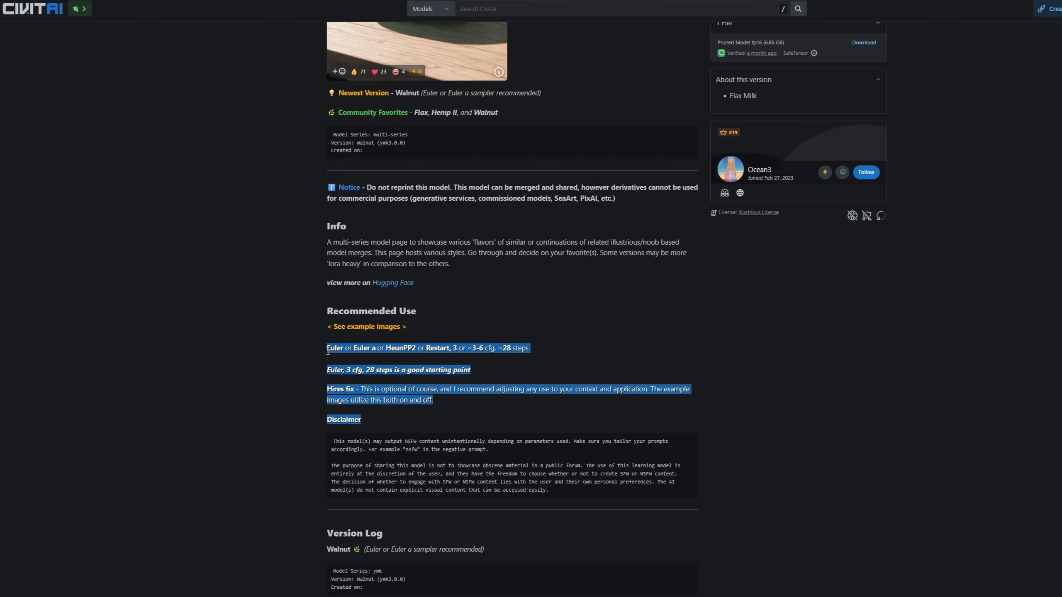
click(450, 349)
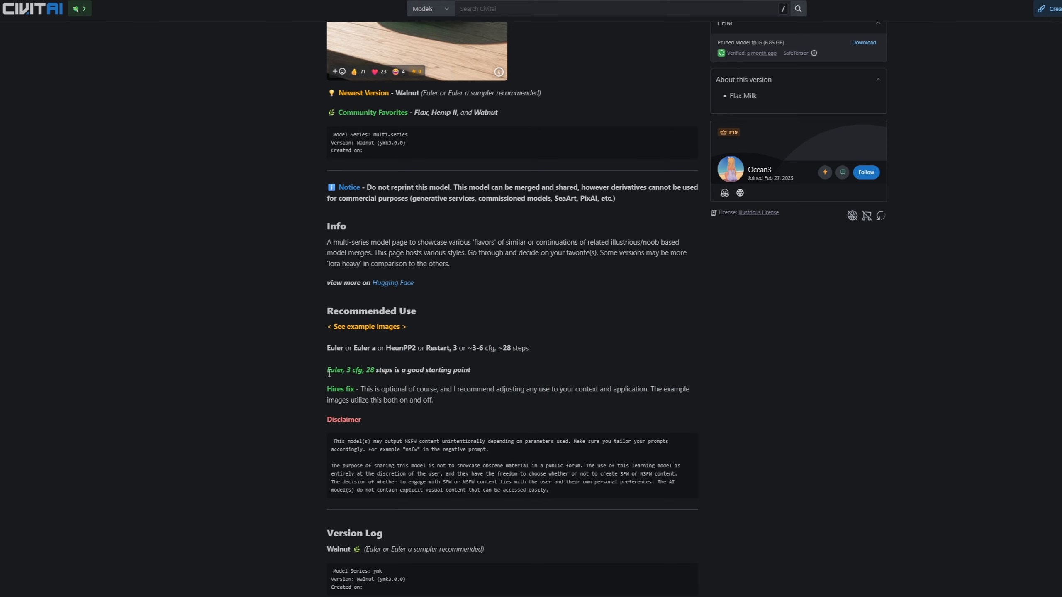
- Examine the suggested starting sampler, CFG and step values for the Plant Milk model, comparing them with the full recommended ranges
scroll(348, 314, down, 6)
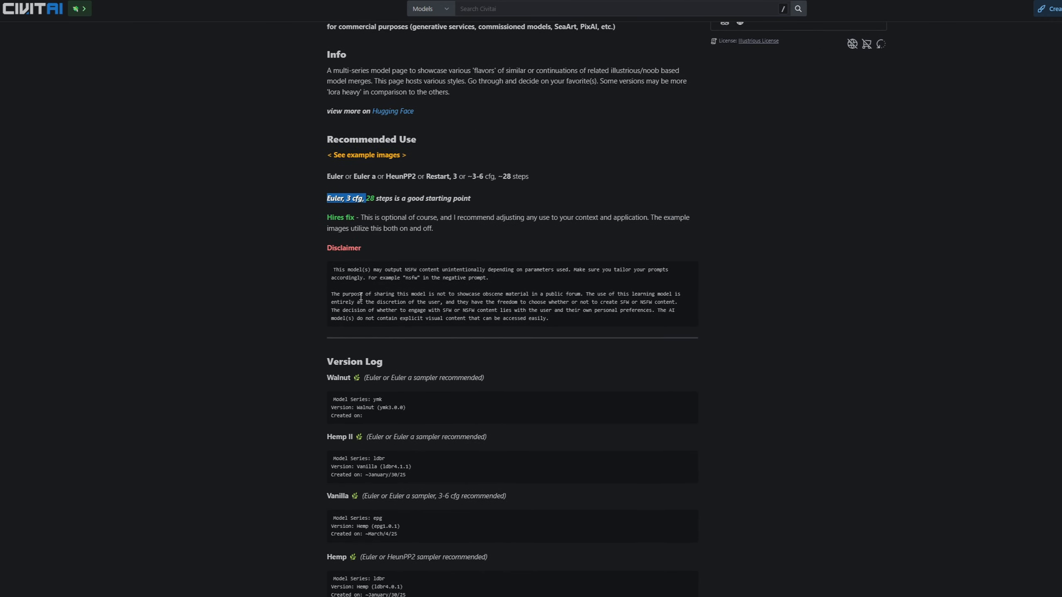
scroll(522, 360, up, 6)
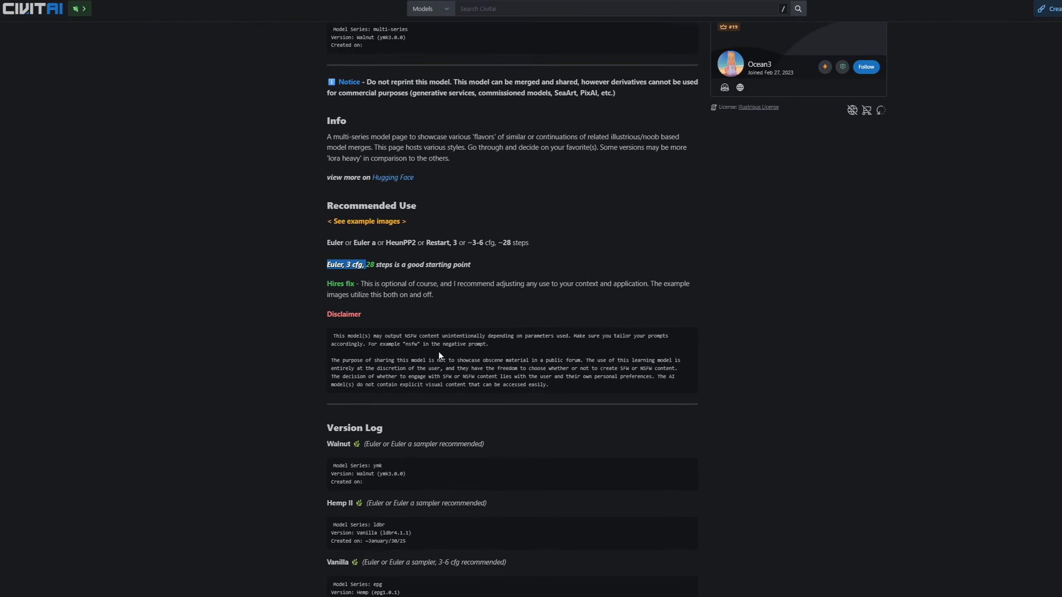
drag(330, 348, 400, 352)
click(366, 382)
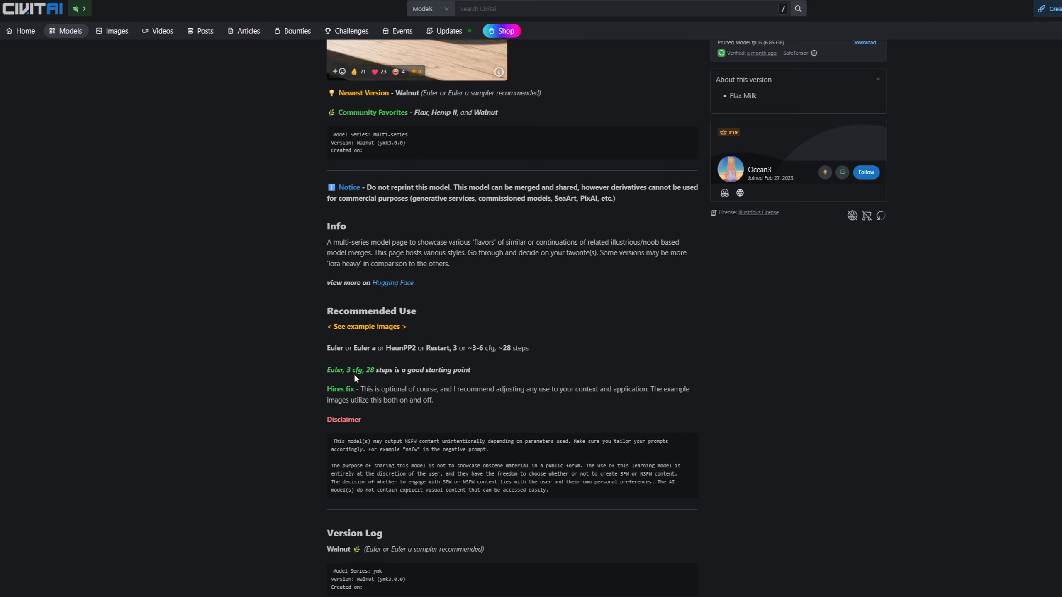
drag(347, 370, 374, 371)
drag(483, 349, 505, 351)
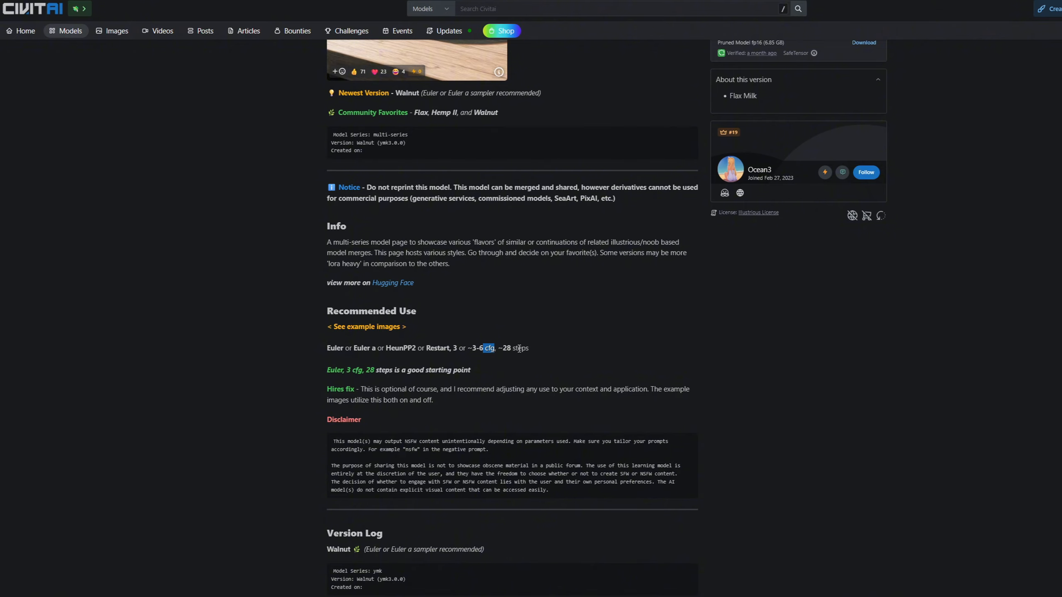
mouse_move(547, 364)
mouse_down()
mouse_move(423, 343)
mouse_move(412, 331)
mouse_up()
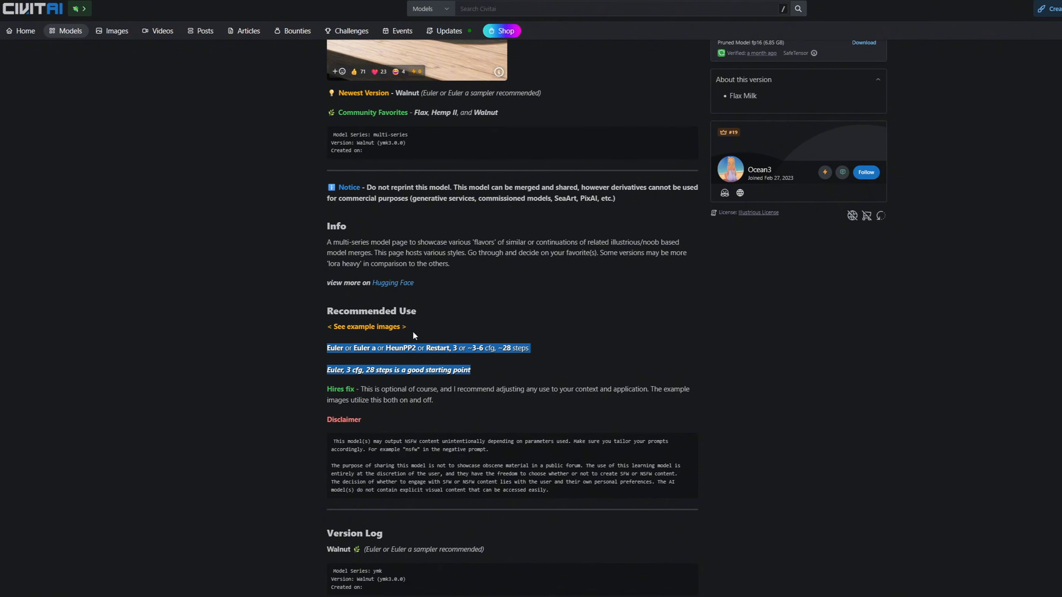
scroll(511, 340, up, 6)
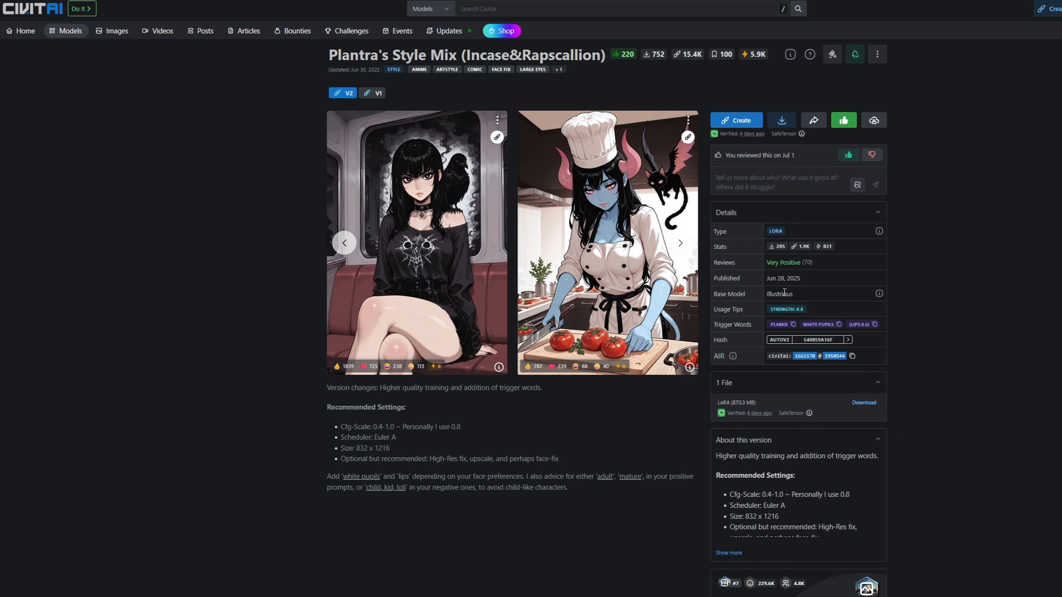
- Examine the base model and the recommended settings for scale, scheduler, image size and upscaling on the Plantra's Style Mix LoRA page
drag(784, 291, 771, 293)
scroll(422, 416, down, 1)
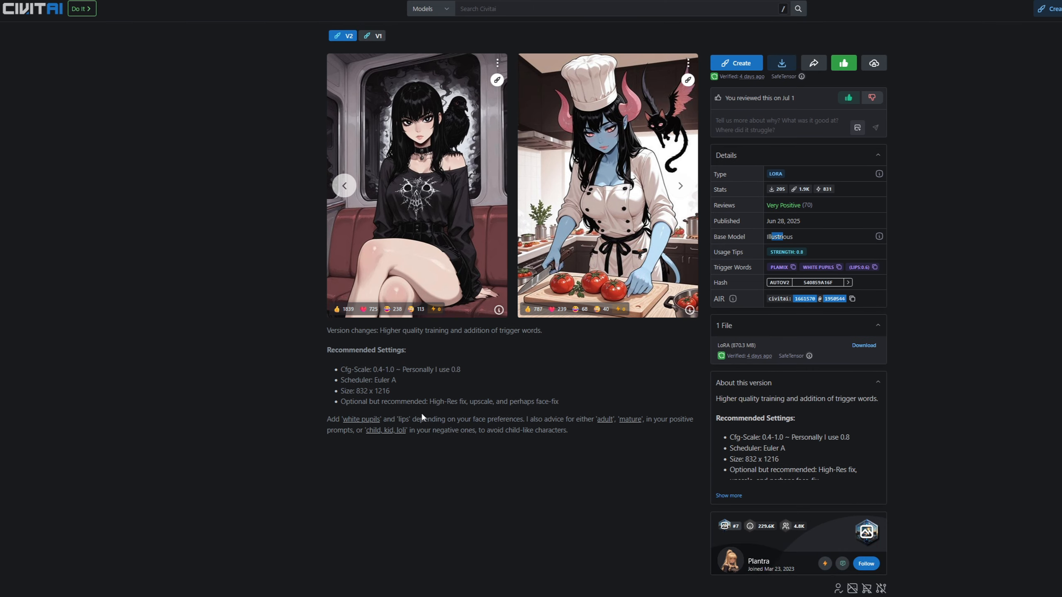
drag(574, 415, 396, 391)
click(351, 393)
click(396, 395)
drag(390, 391, 340, 391)
click(390, 389)
triple_click(386, 384)
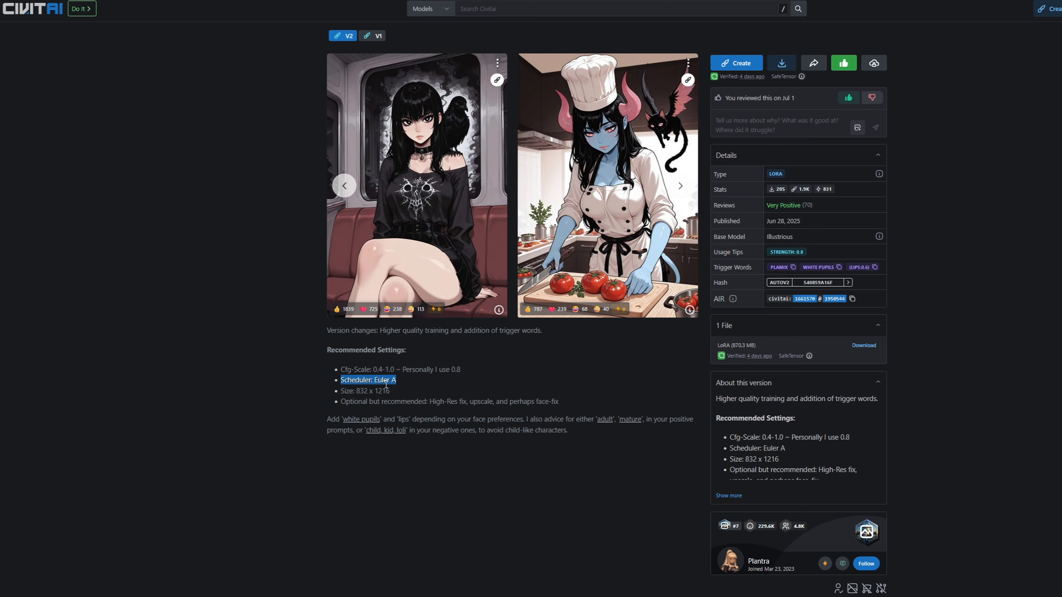
click(387, 386)
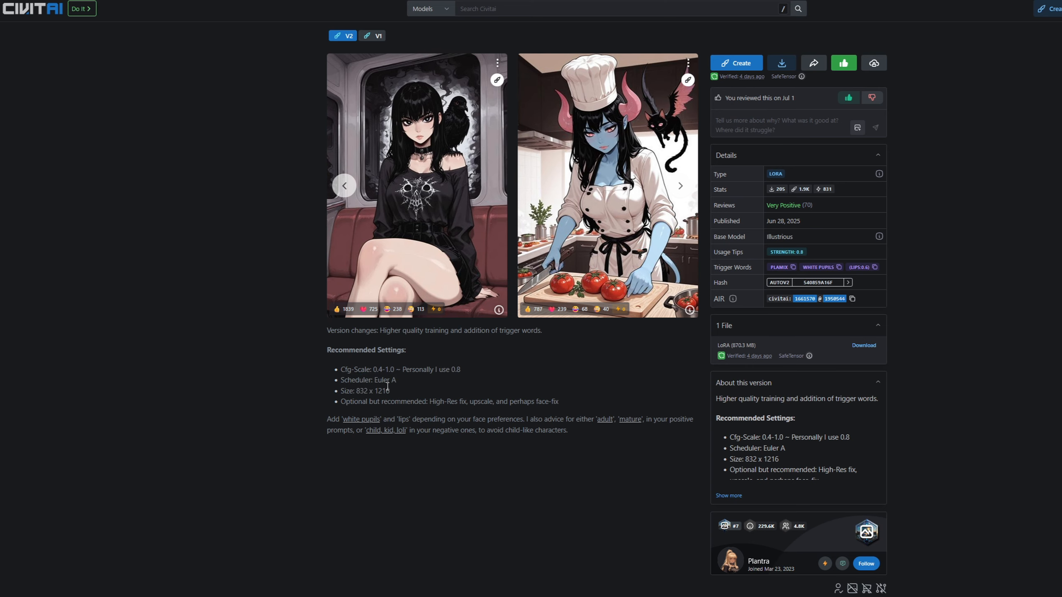
click(557, 402)
drag(340, 368, 557, 402)
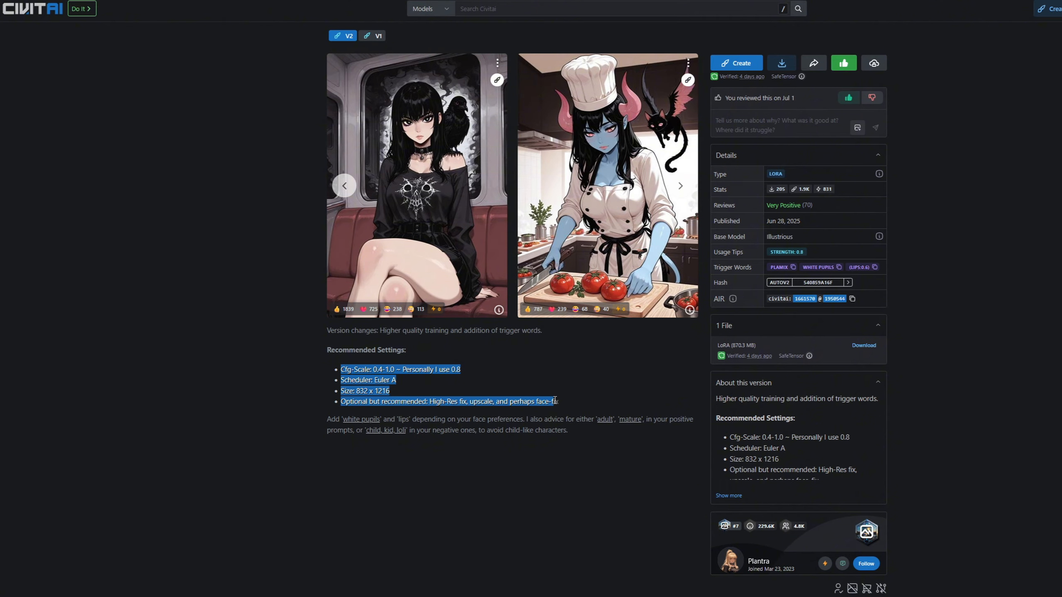
click(561, 403)
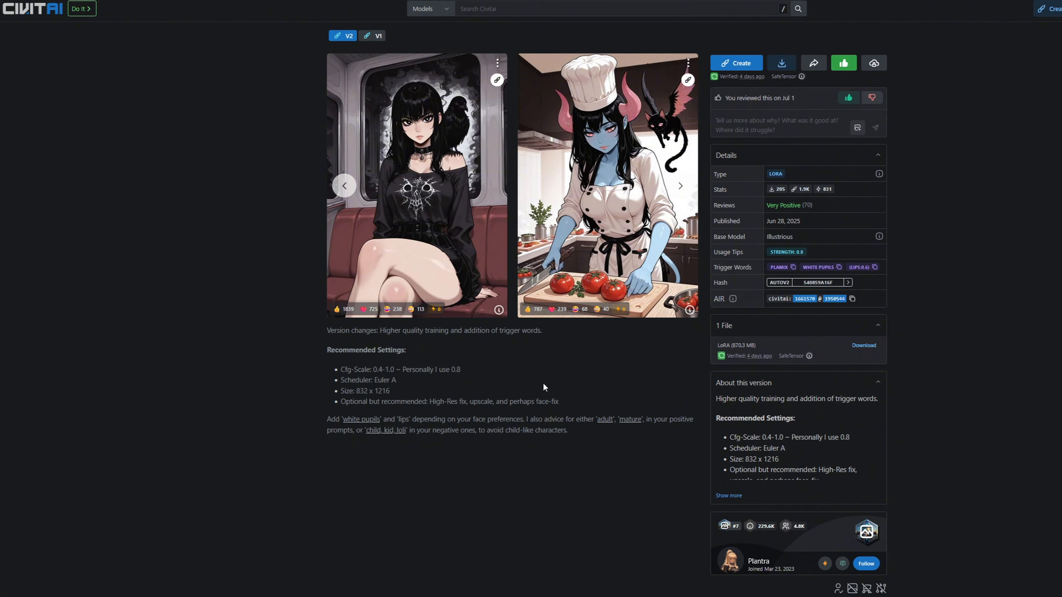
scroll(990, 218, up, 2)
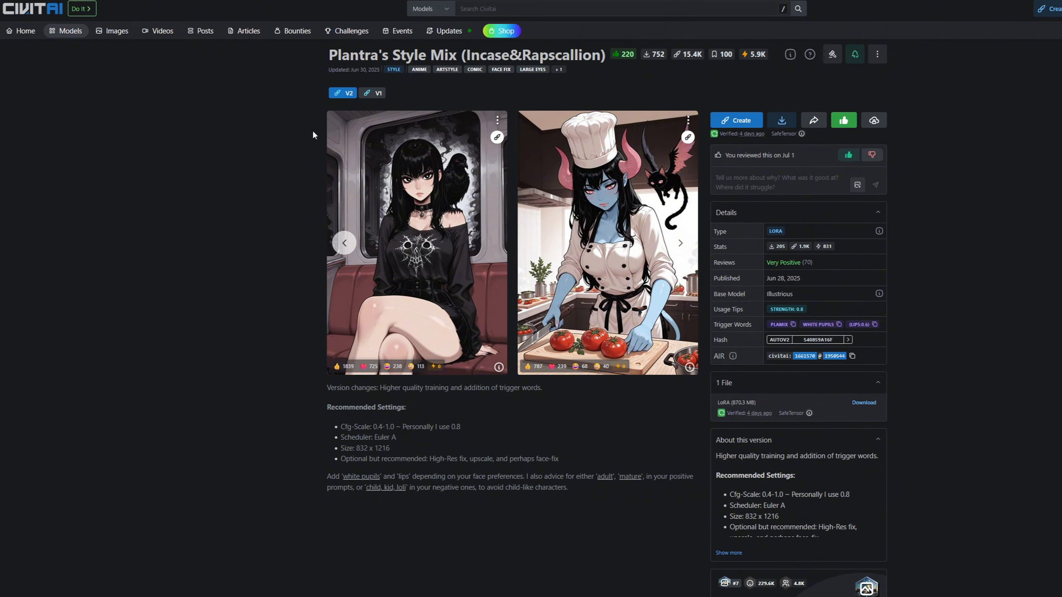
- Return to the model listing and view the available browsing levels for content
key(alt+Left)
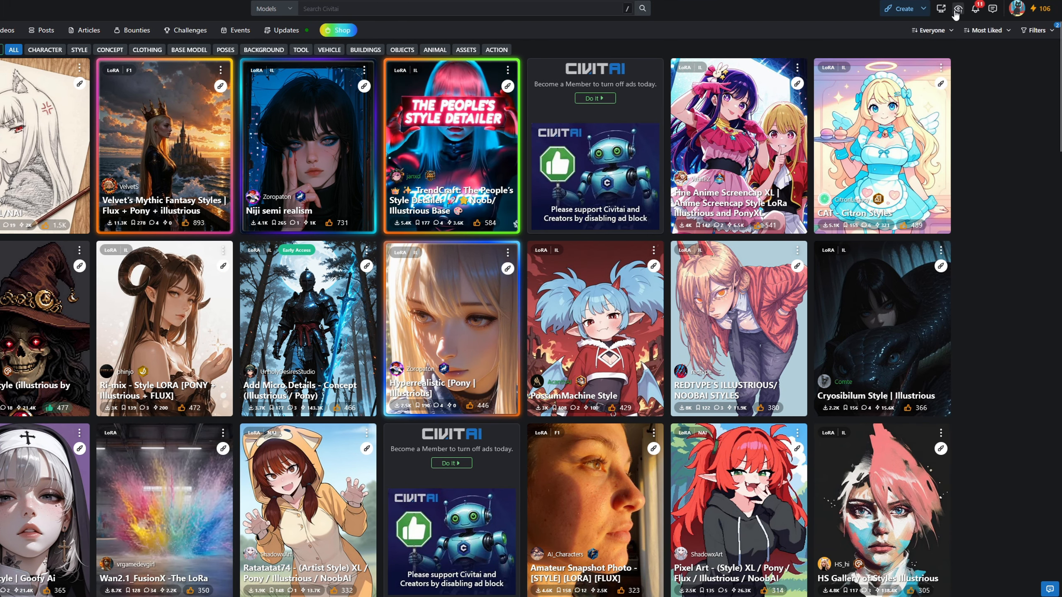
click(957, 10)
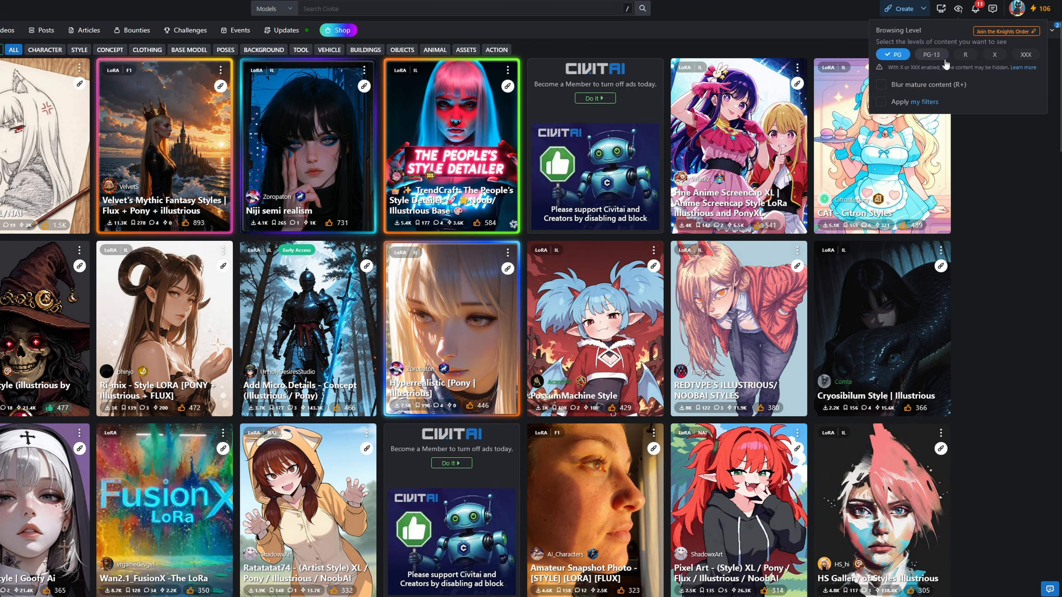
click(1011, 169)
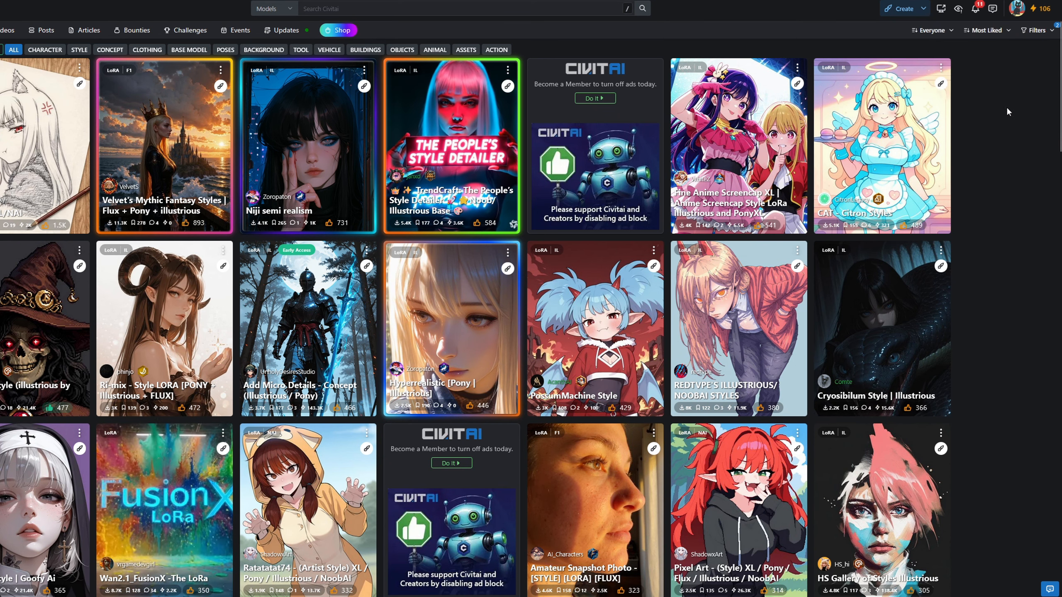
- View the listing's filter options, examining the model types and base models
click(1047, 31)
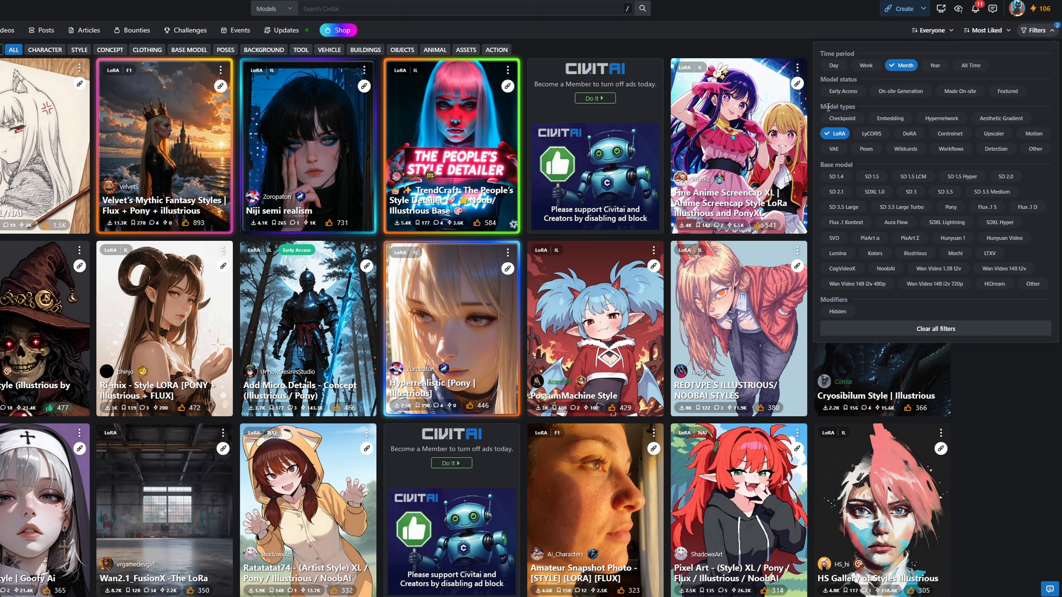
drag(828, 108, 855, 107)
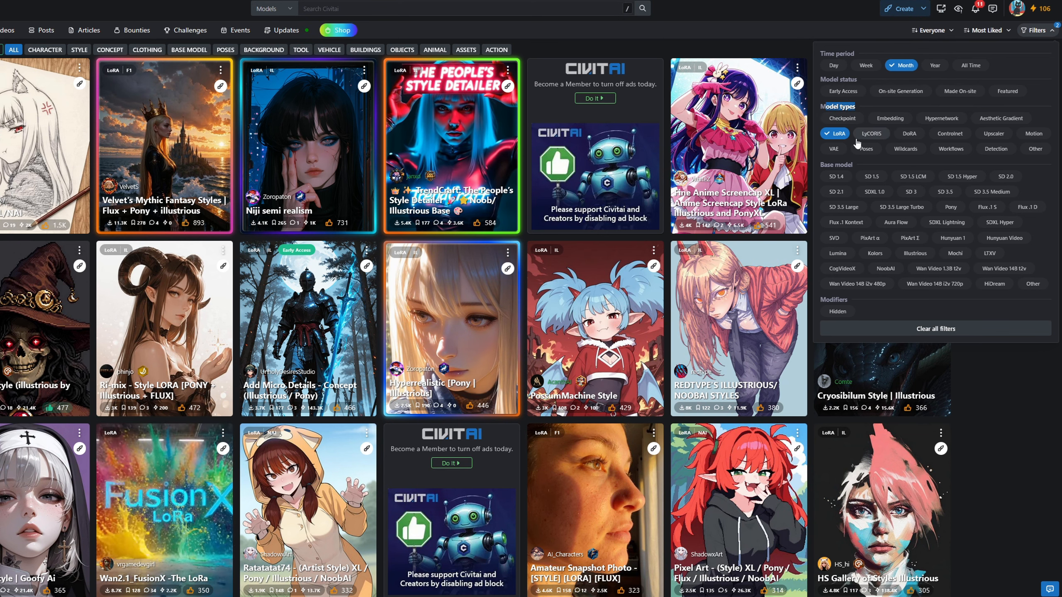
click(857, 144)
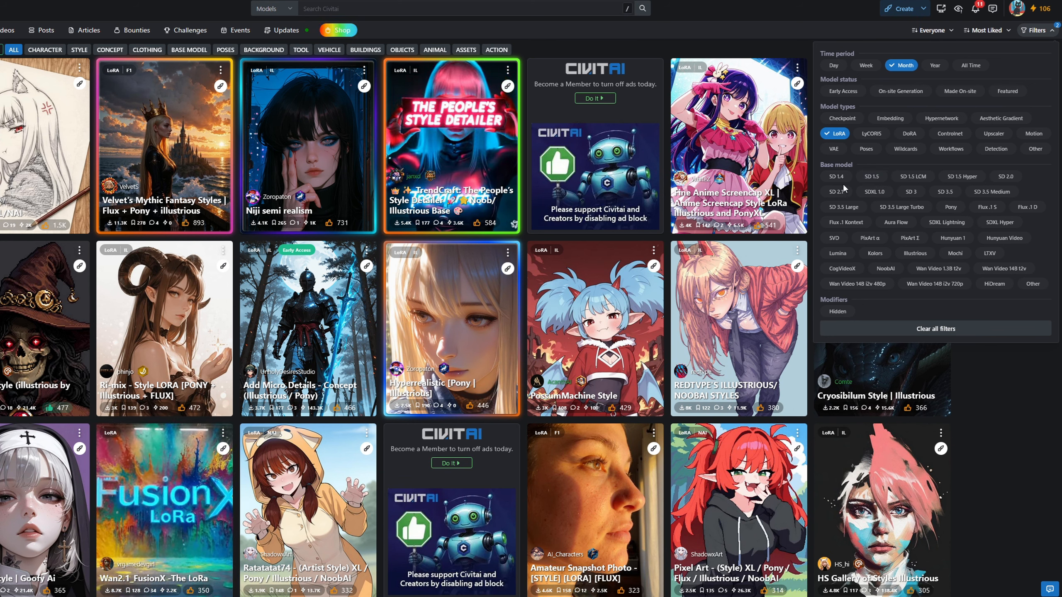
- Open the Niji semi realism LoRA, look through its sample images, base model and description, and return to the model listing
click(239, 114)
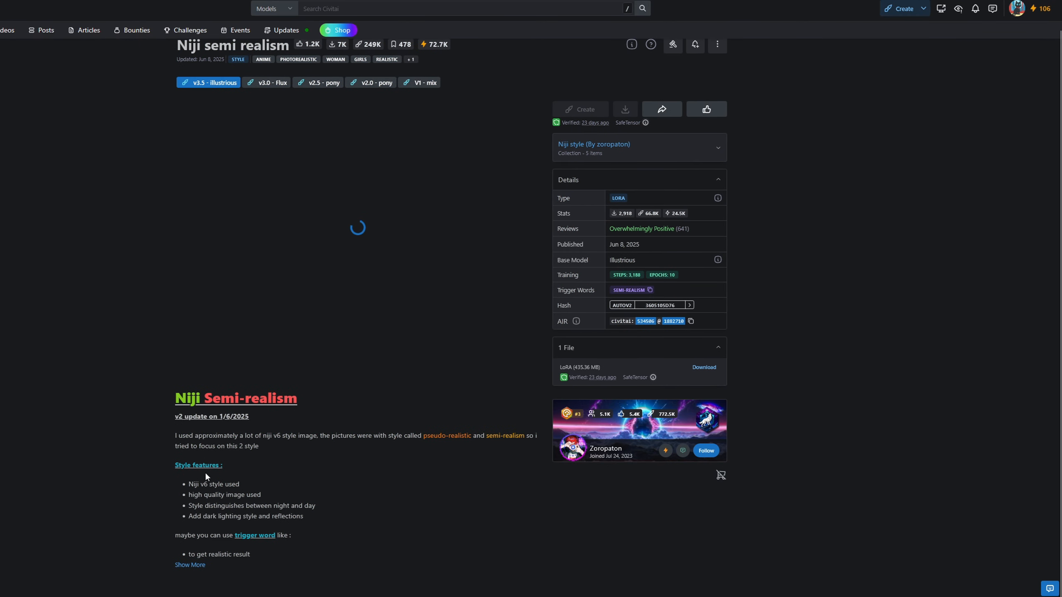
click(523, 248)
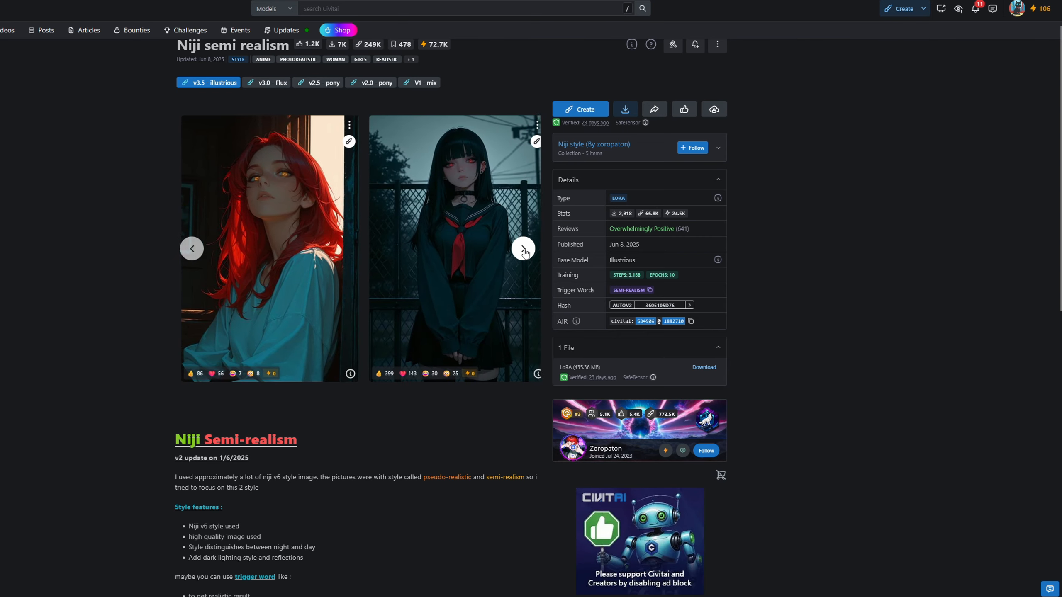
click(524, 249)
click(522, 250)
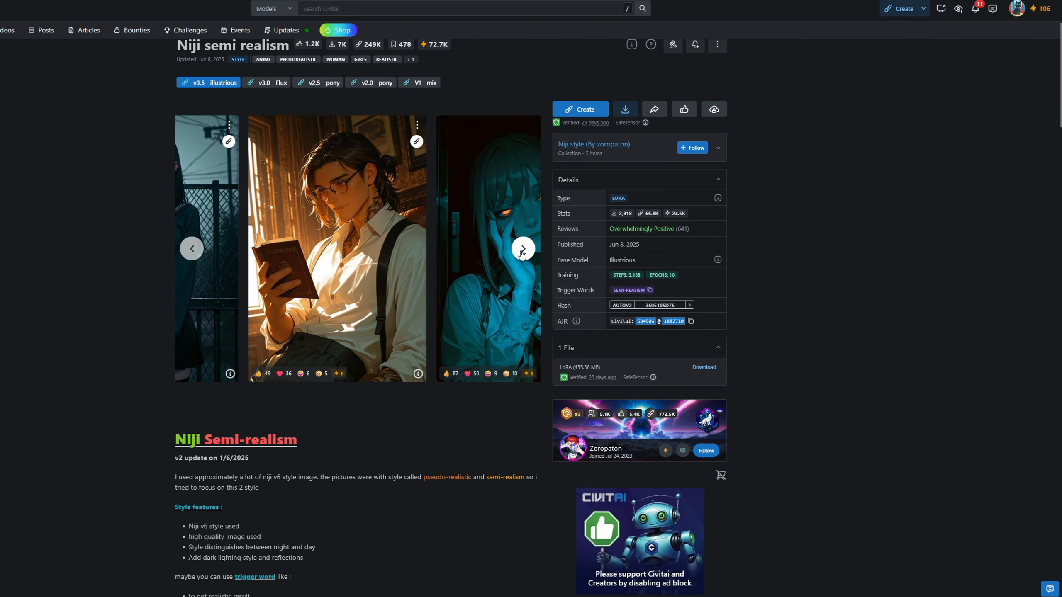
click(523, 249)
double_click(621, 258)
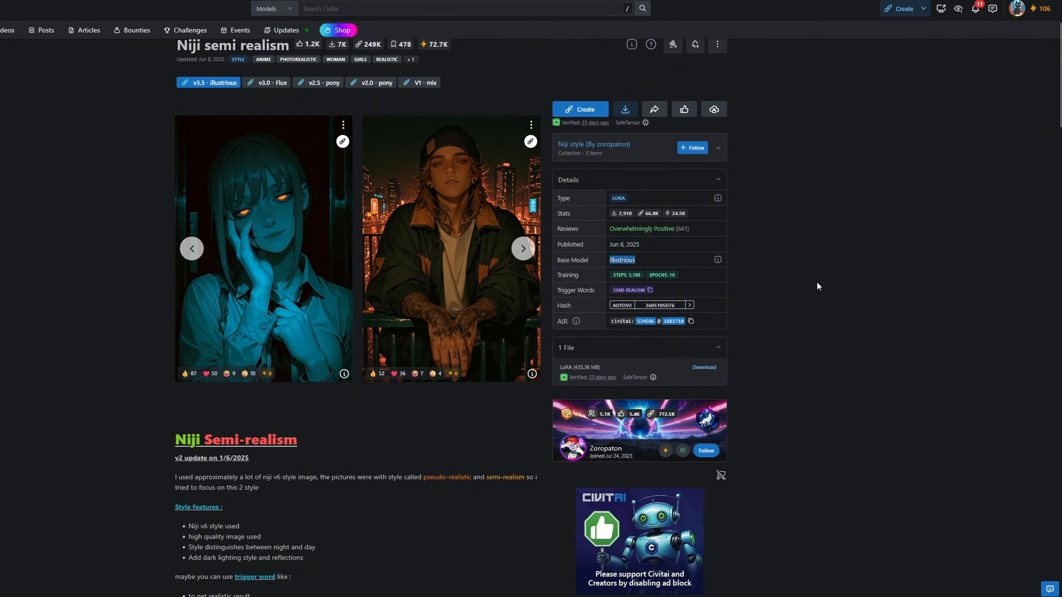
scroll(378, 454, down, 1)
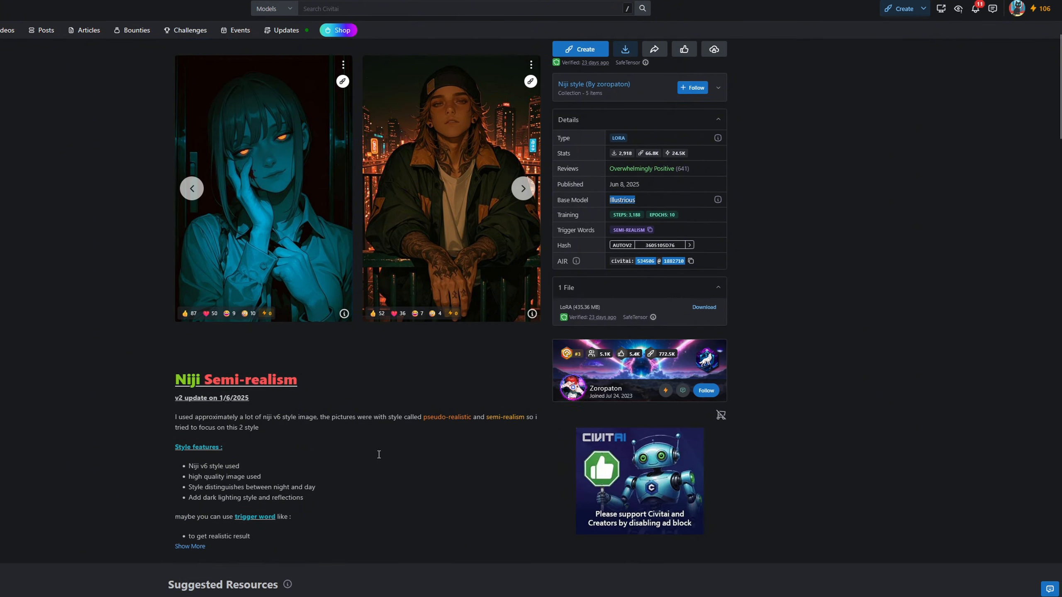
scroll(379, 455, down, 4)
key(alt+Left)
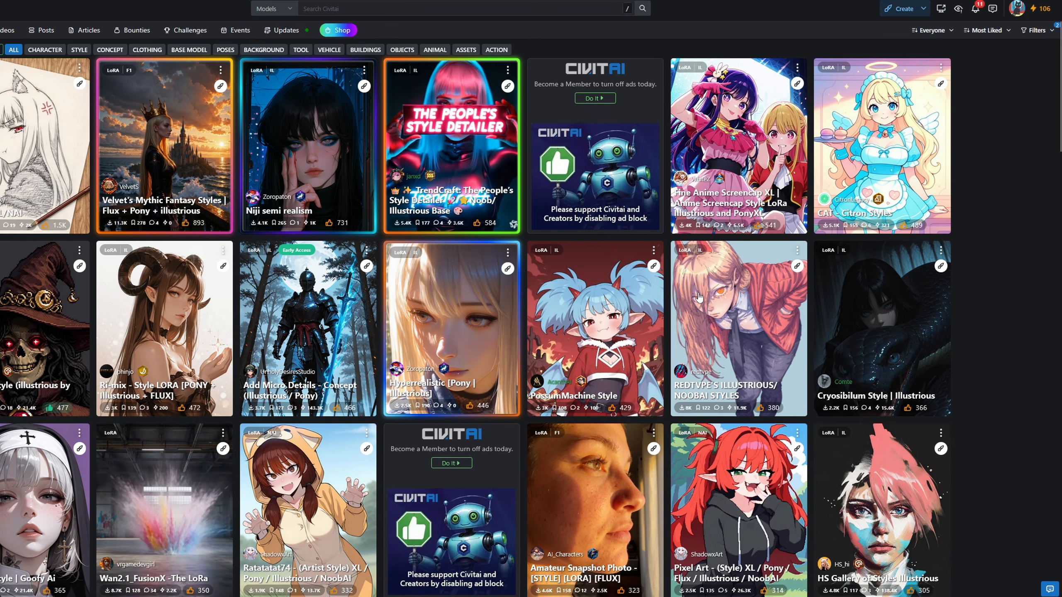
- Review the listing's filters and sort the models by Most Downloaded
click(1056, 33)
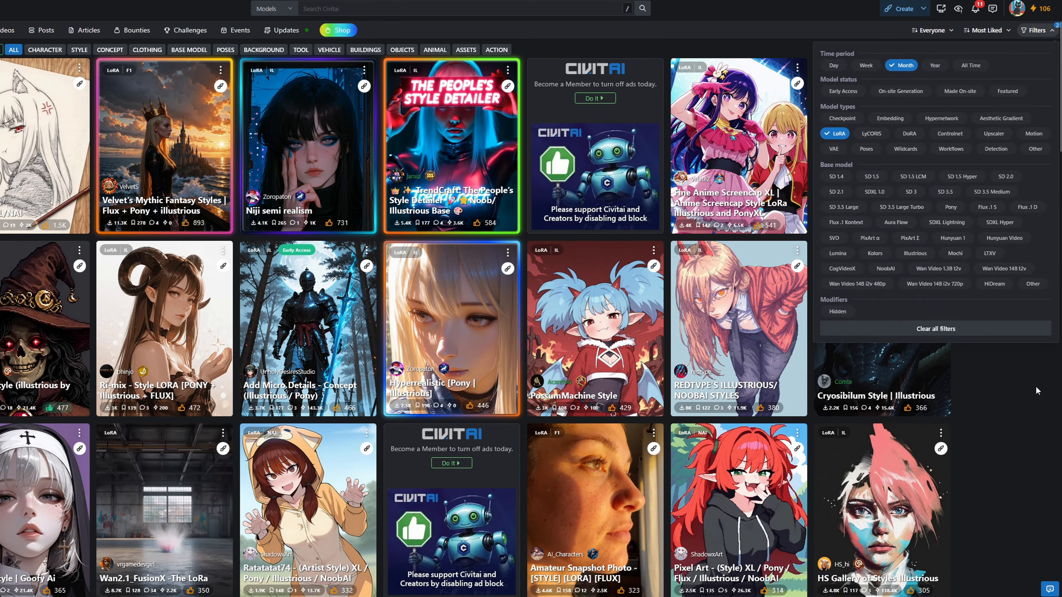
click(986, 31)
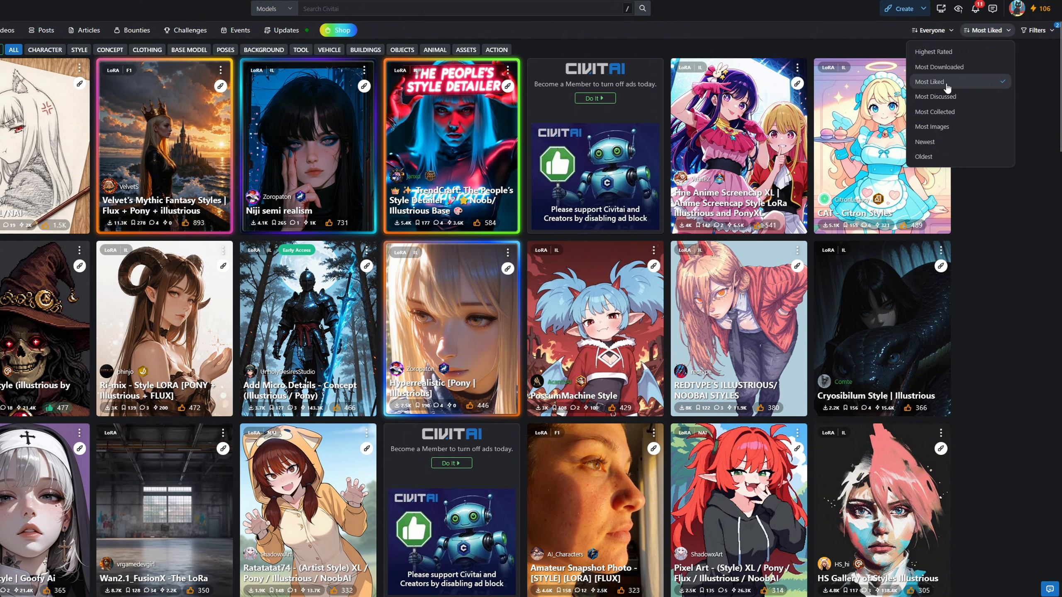
click(961, 68)
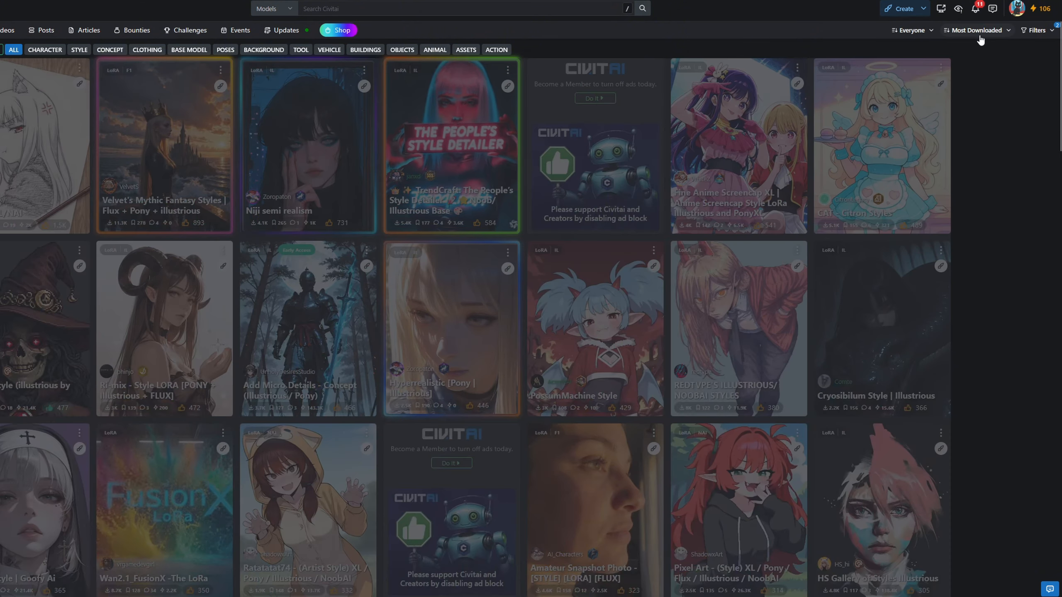
- View the sort options available for the model listing
click(978, 35)
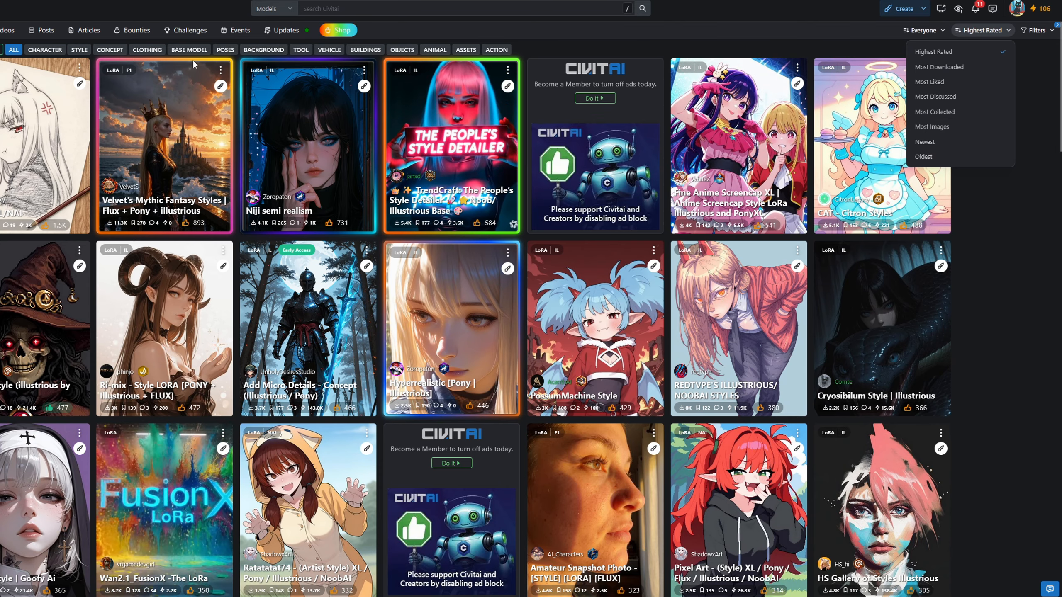
key(Escape)
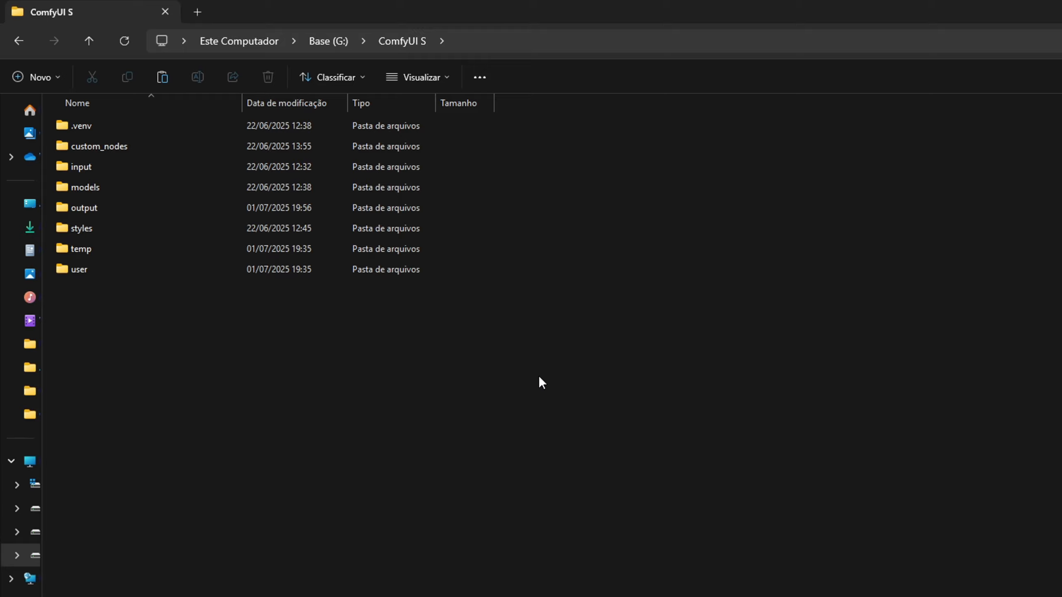
- In the ComfyUI S folder, open models and then loras to review the stored LoRA files
double_click(98, 188)
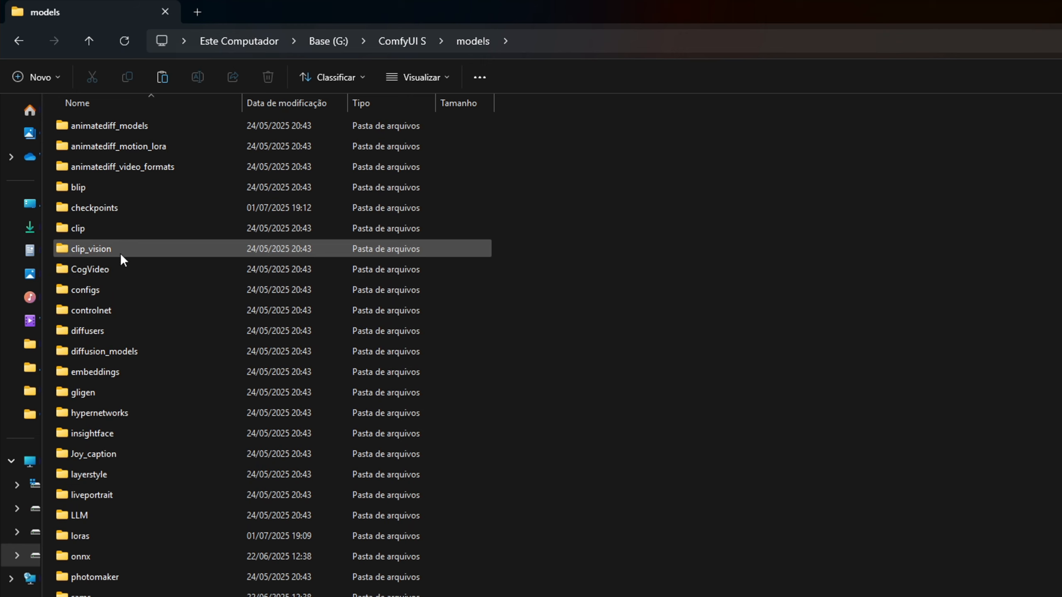
double_click(93, 535)
key(ctrl+a)
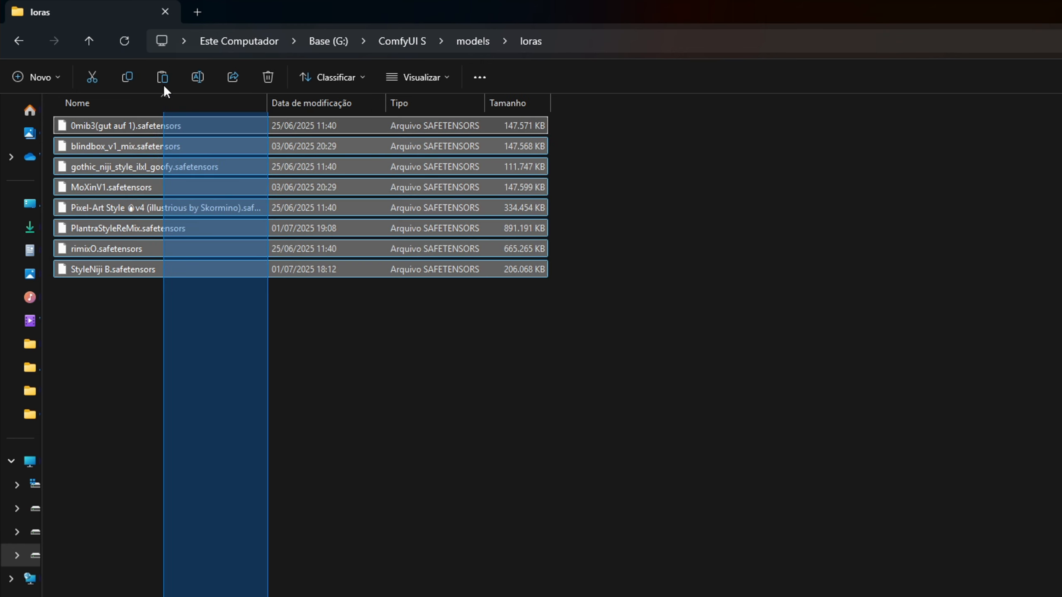
click(356, 370)
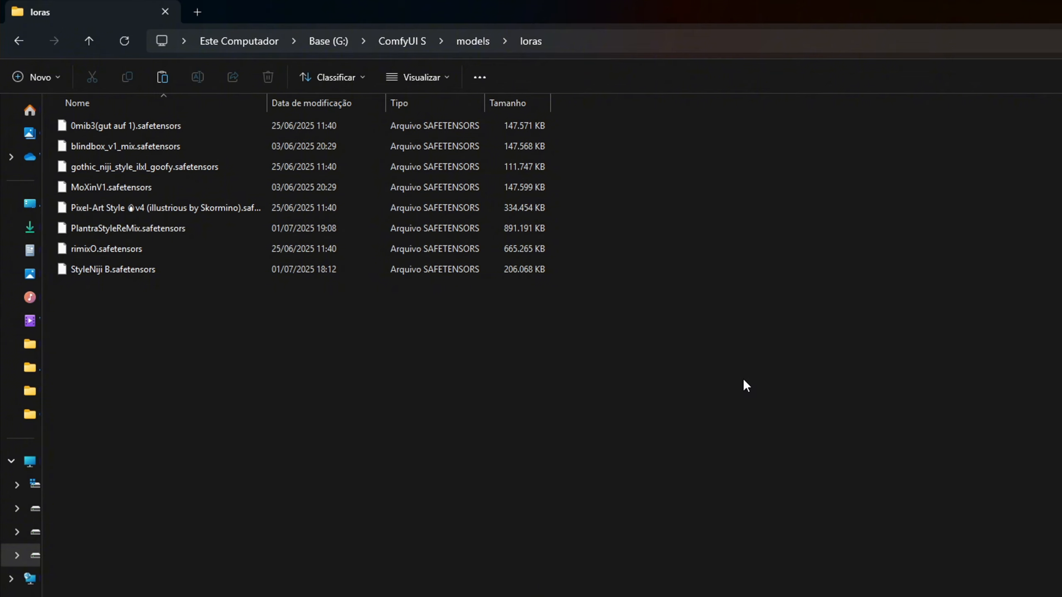
- Open the checkpoints folder inside models to view the stored checkpoint, and go back to the models folder
drag(491, 509, 612, 384)
key(alt+Up)
double_click(312, 211)
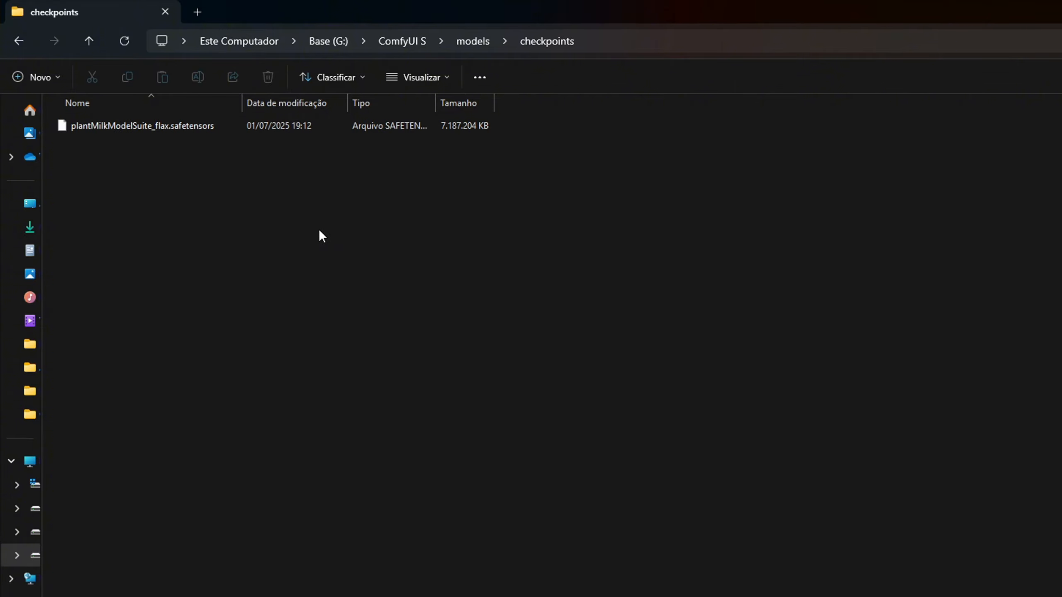
key(alt+Left)
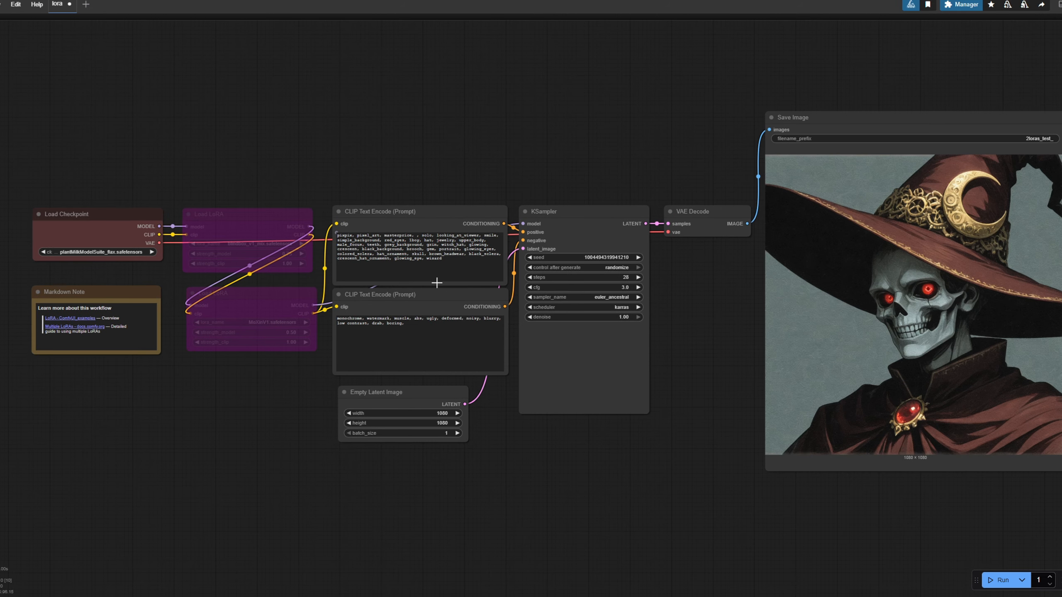
- In the ComfyUI lora workflow, review the positive and negative prompt texts and the upper bypassed Load LoRA node
triple_click(456, 260)
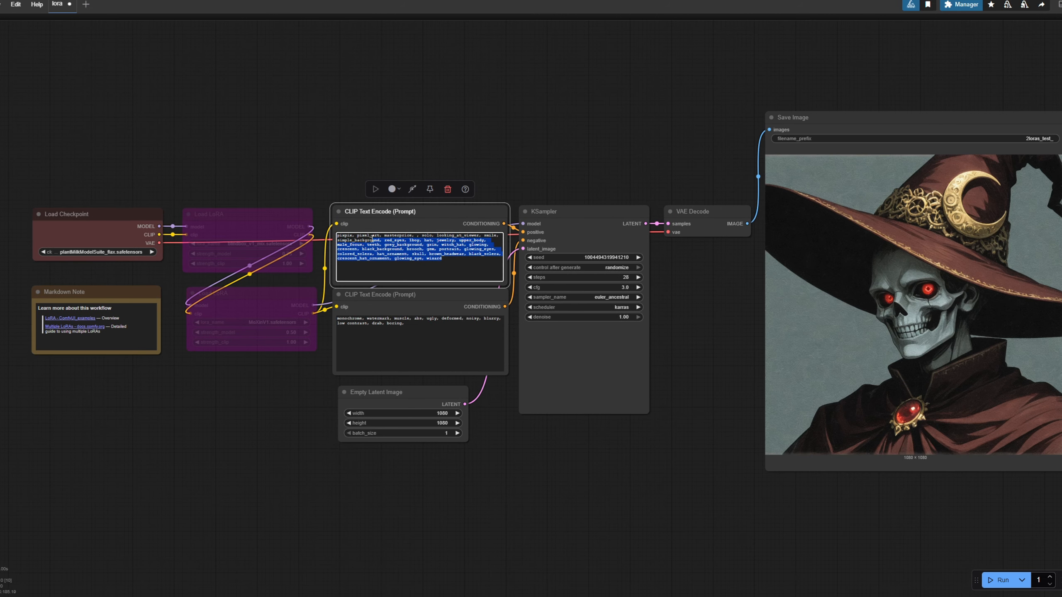
triple_click(427, 344)
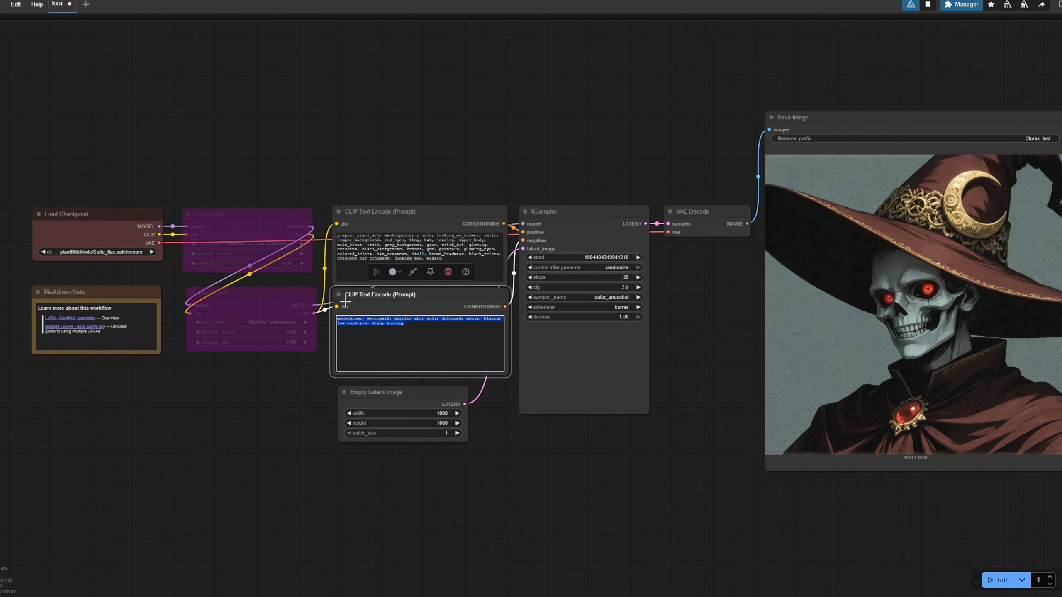
click(688, 433)
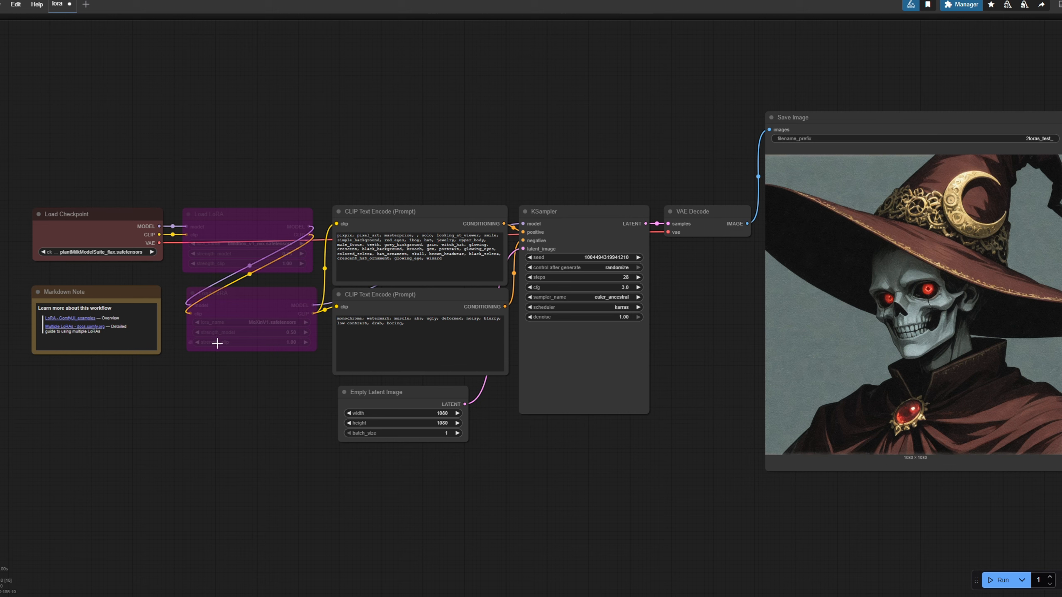
click(227, 220)
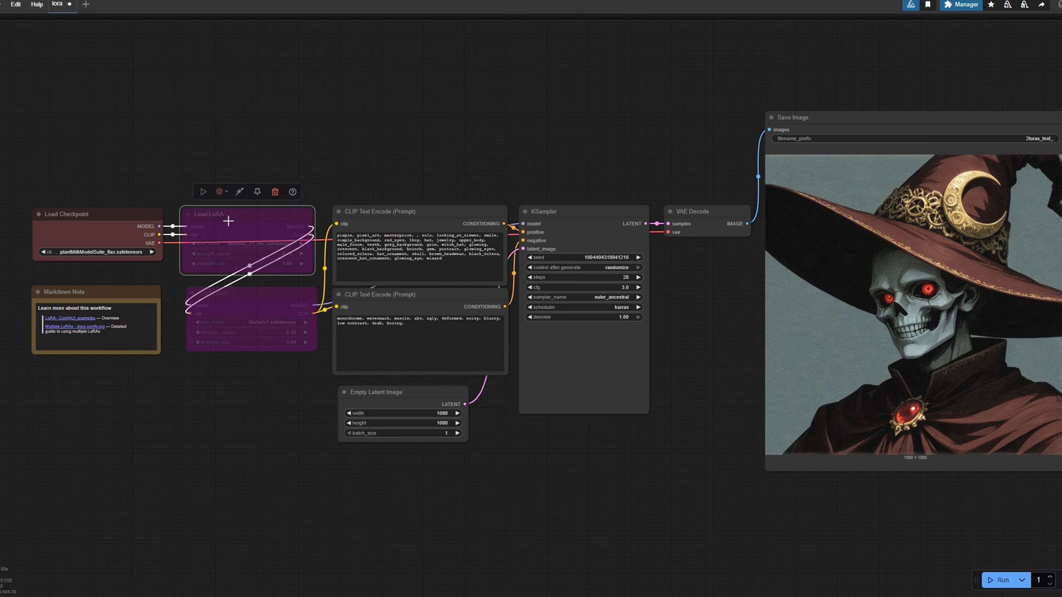
- Delete the Markdown Note node from the workflow
click(163, 323)
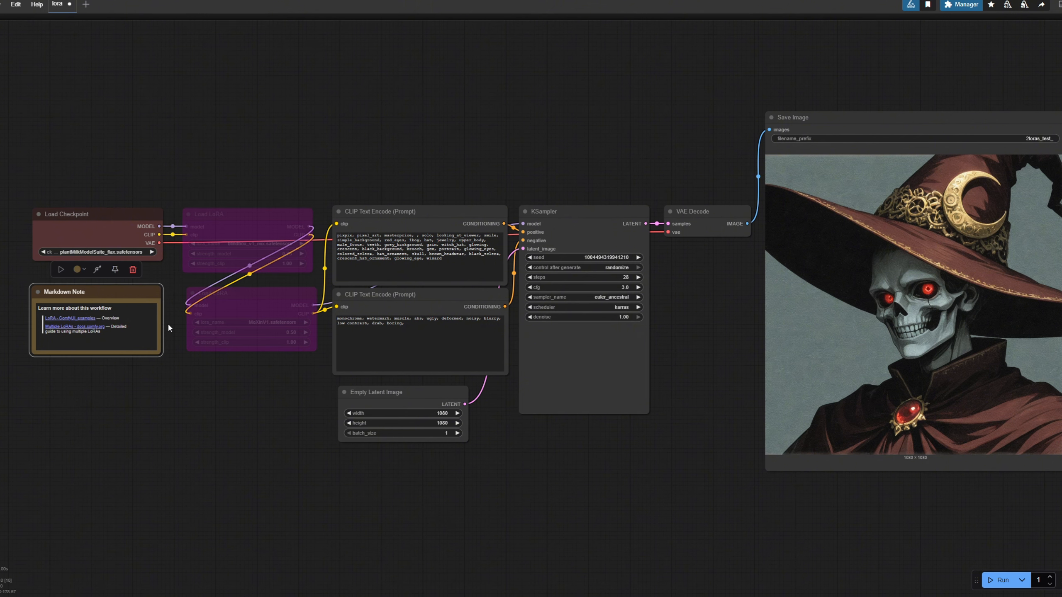
key(Delete)
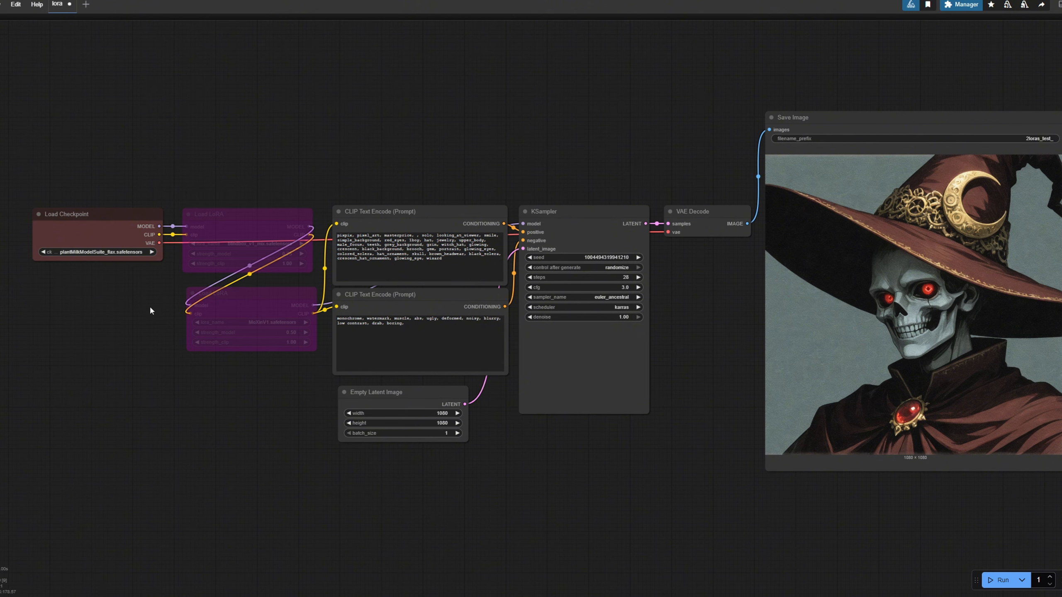
key(ctrl+z)
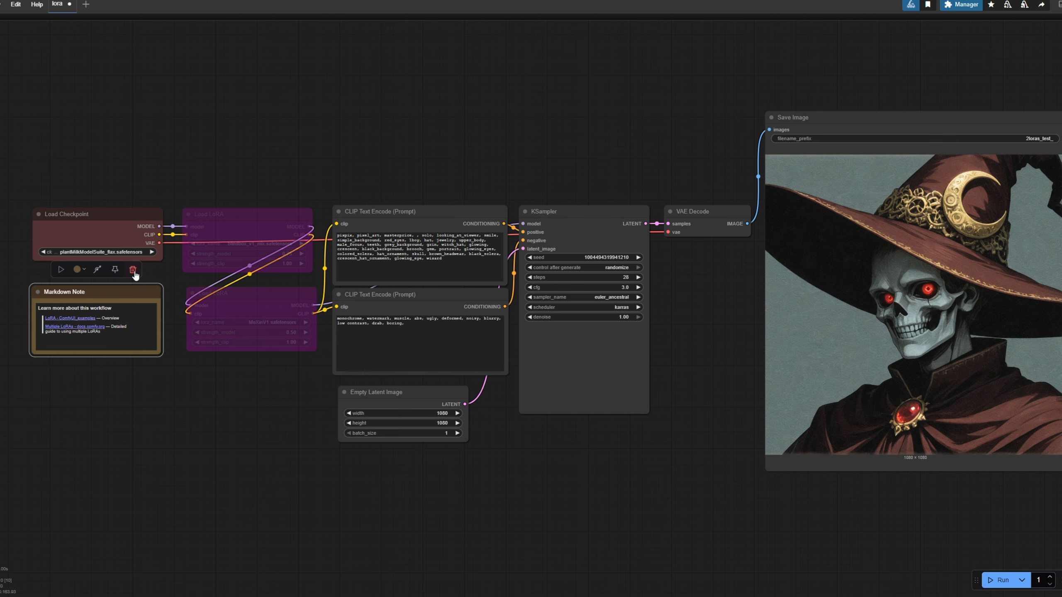
click(133, 270)
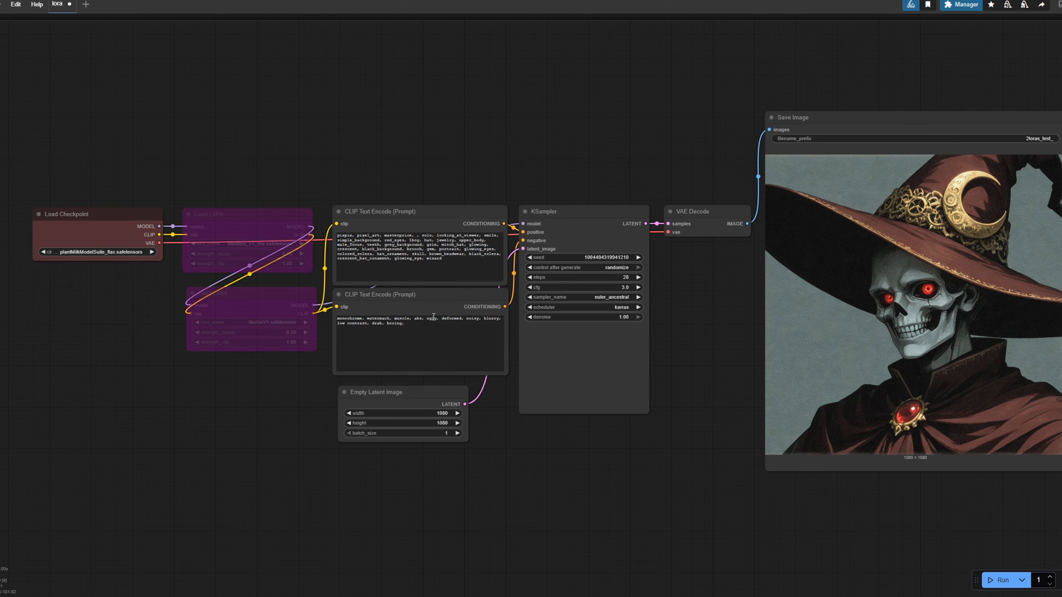
drag(568, 230, 568, 233)
click(377, 245)
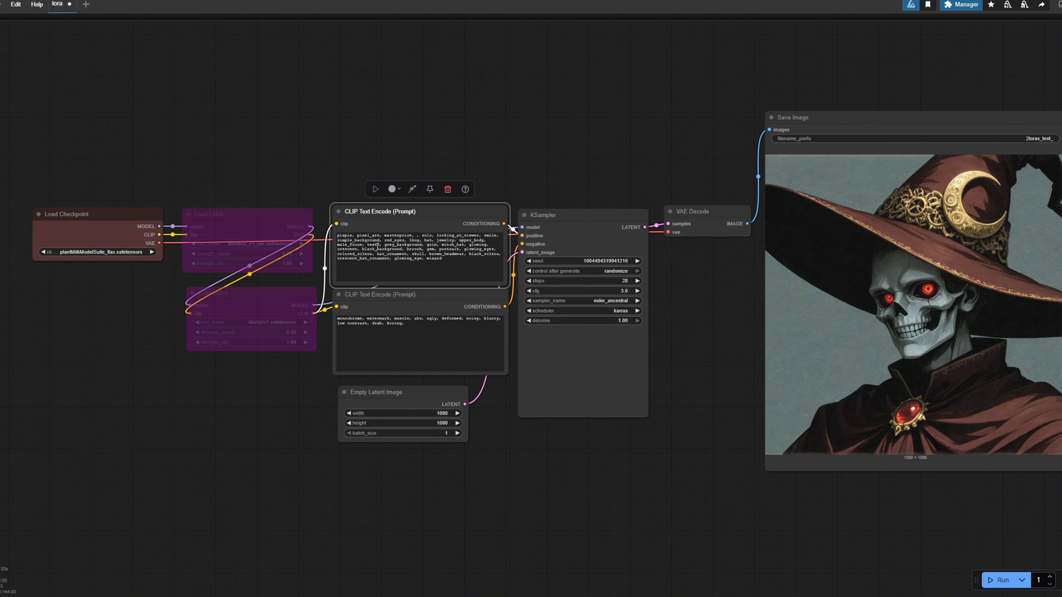
click(335, 131)
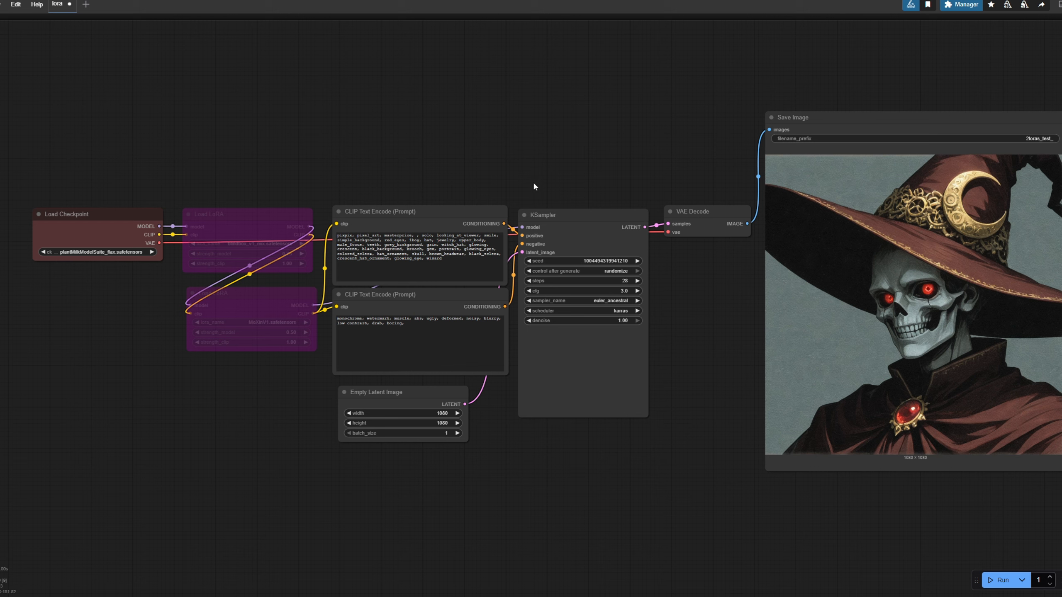
- Remove the bypass from the upper Load LoRA node and set its LoRA to StyleNiji B.safetensors
mouse_move(259, 218)
click(244, 220)
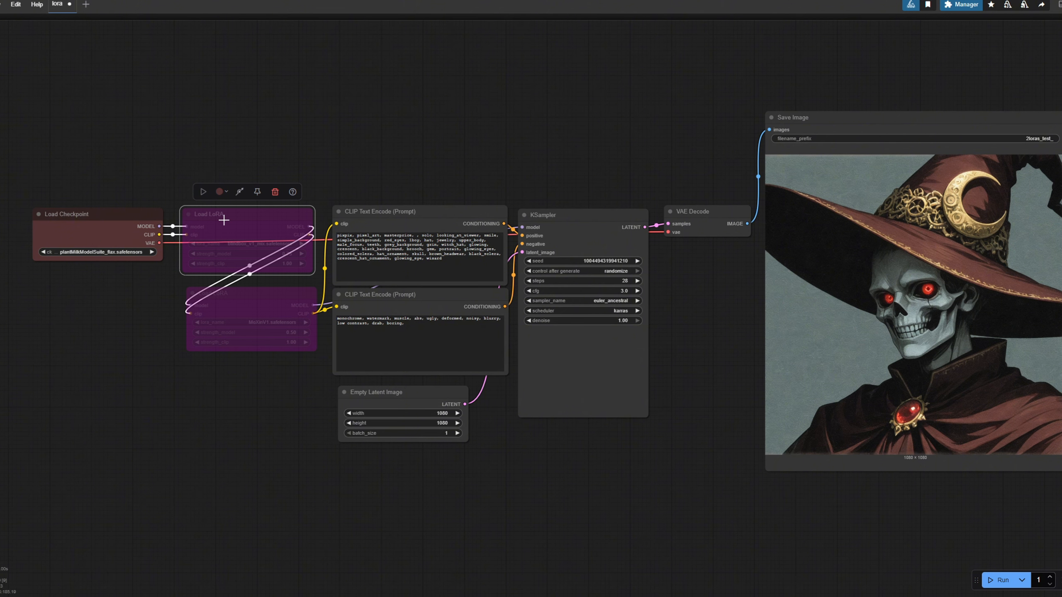
key(ctrl+b)
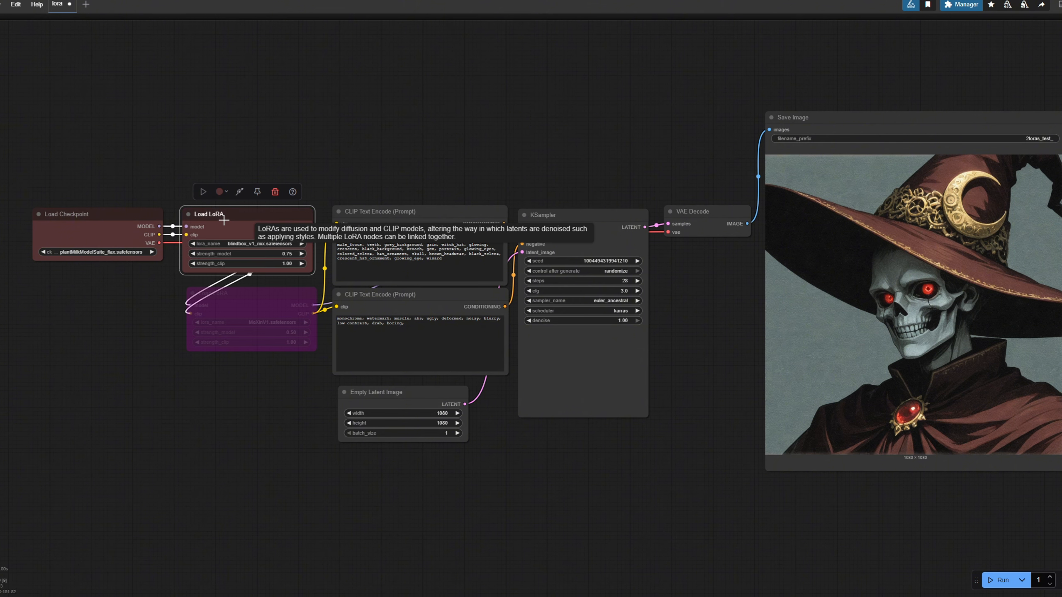
click(246, 244)
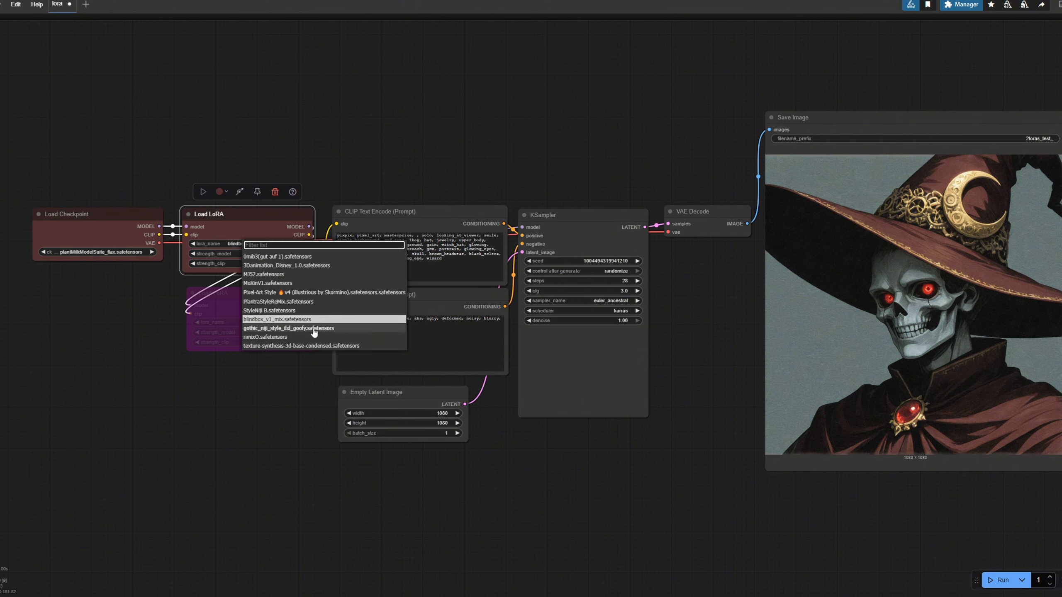
click(302, 311)
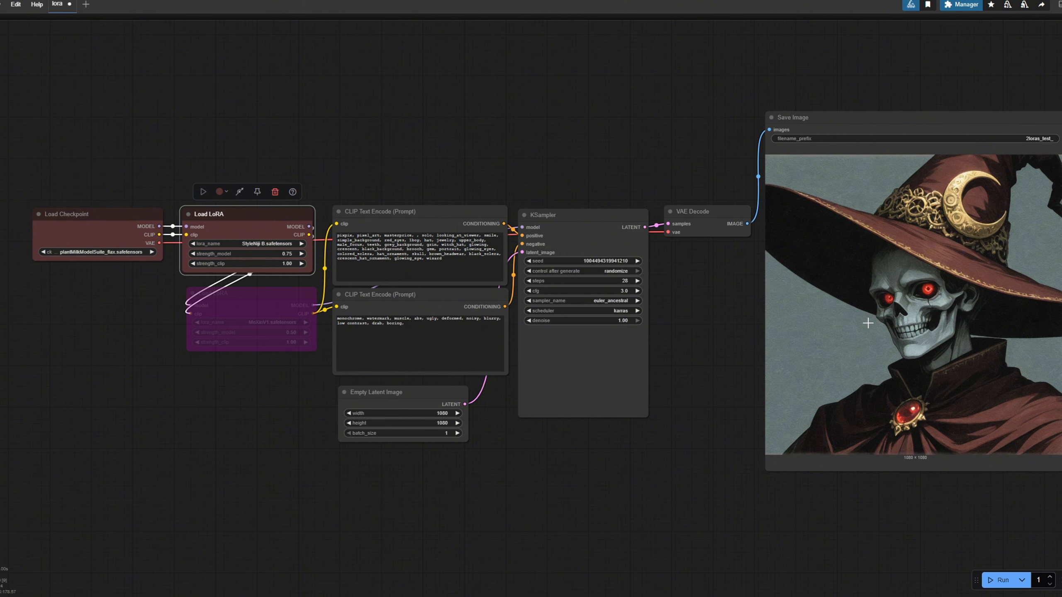
- Compare the image generated with the StyleNiji B LoRA against the original image without a LoRA
drag(831, 293, 736, 316)
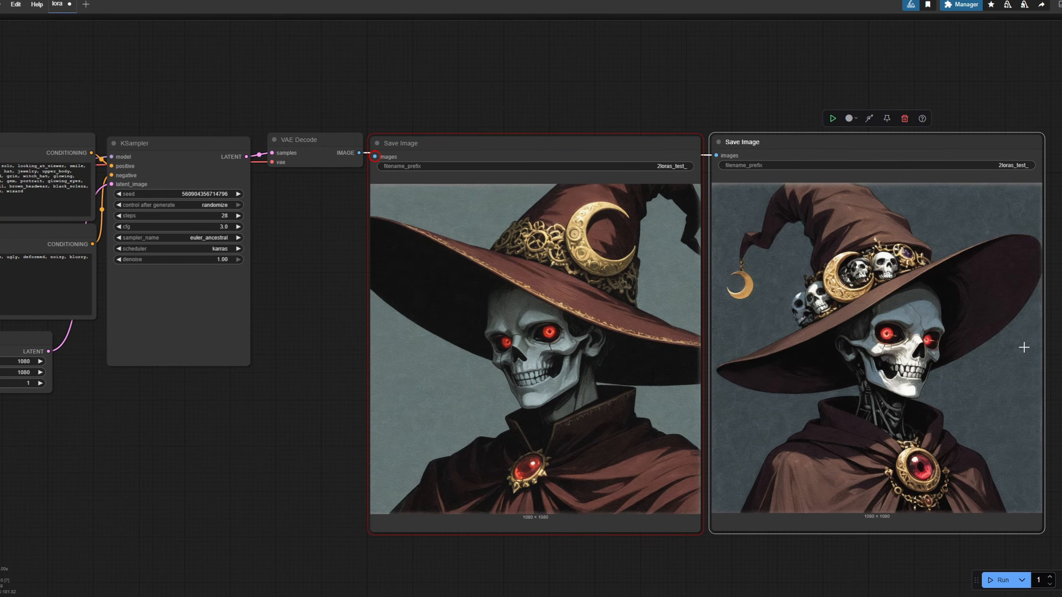
drag(1024, 348, 908, 336)
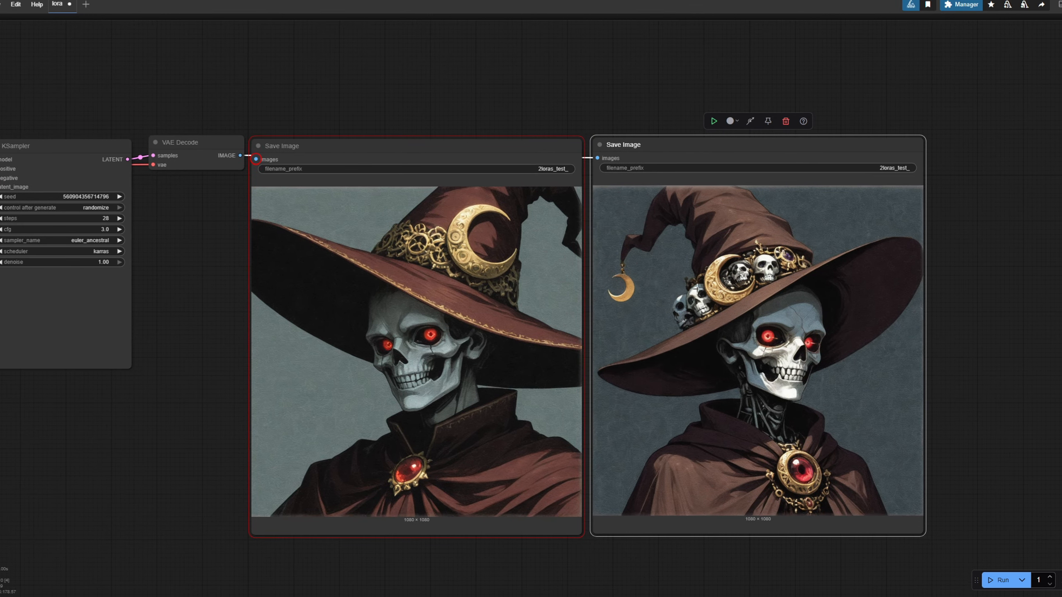
scroll(721, 291, up, 3)
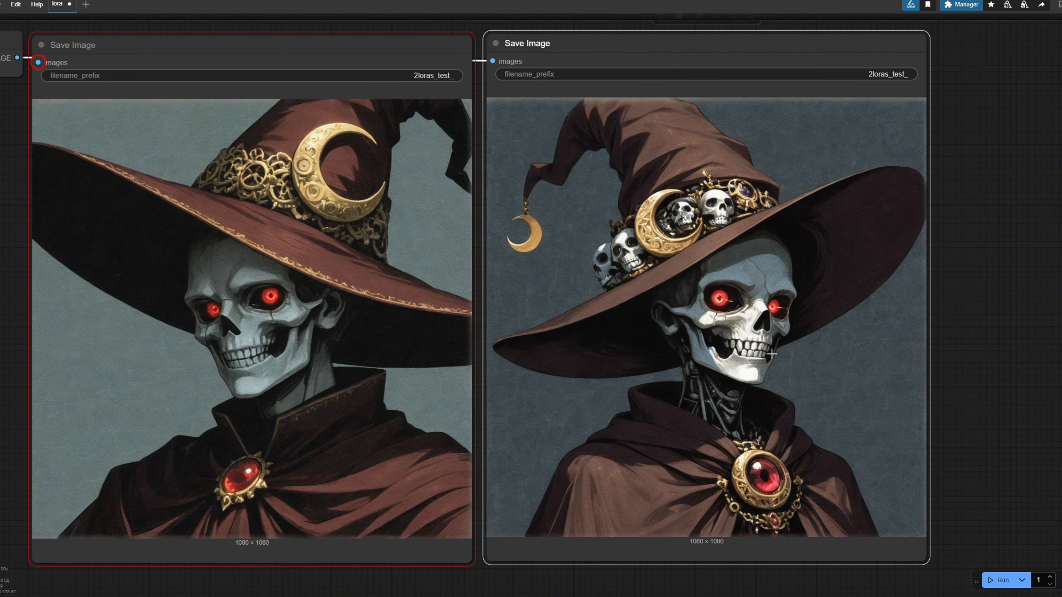
scroll(771, 354, down, 5)
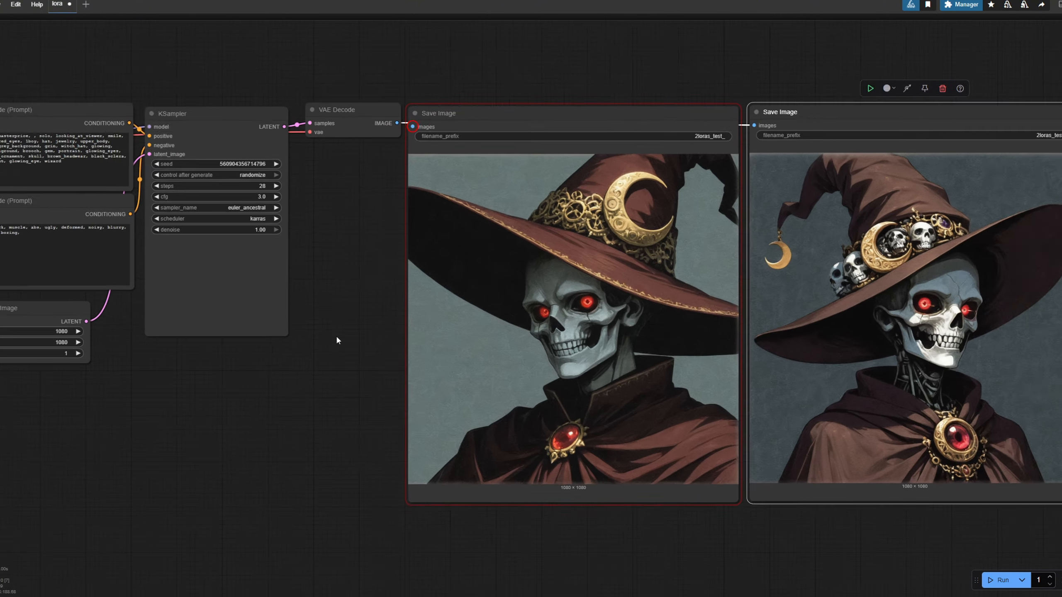
- Switch the active Load LoRA node to the Pixel-Art Style v4 (illustrious) LoRA
drag(339, 339, 593, 380)
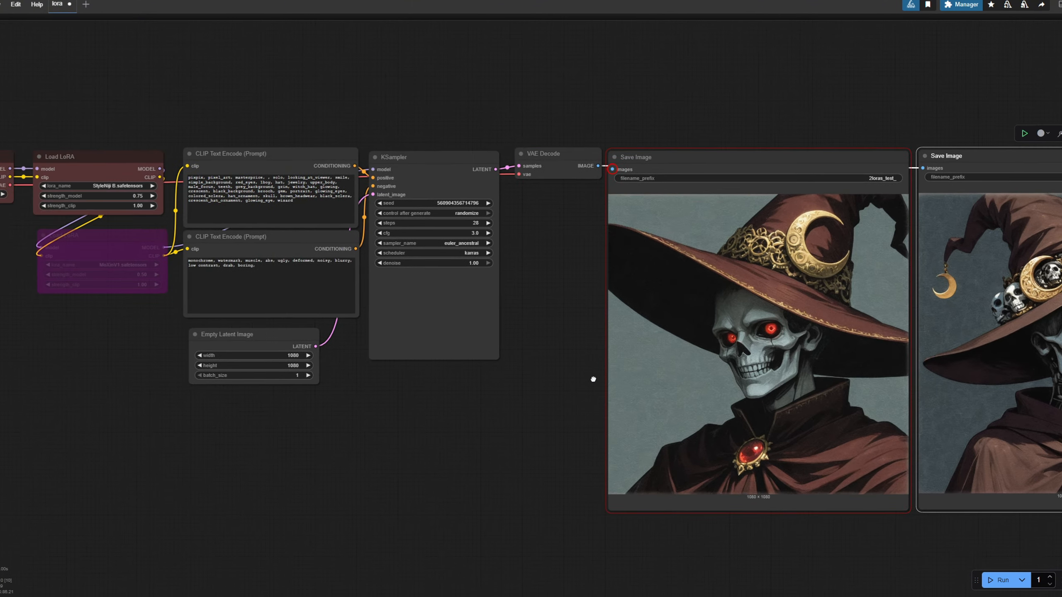
drag(361, 396, 565, 422)
click(108, 187)
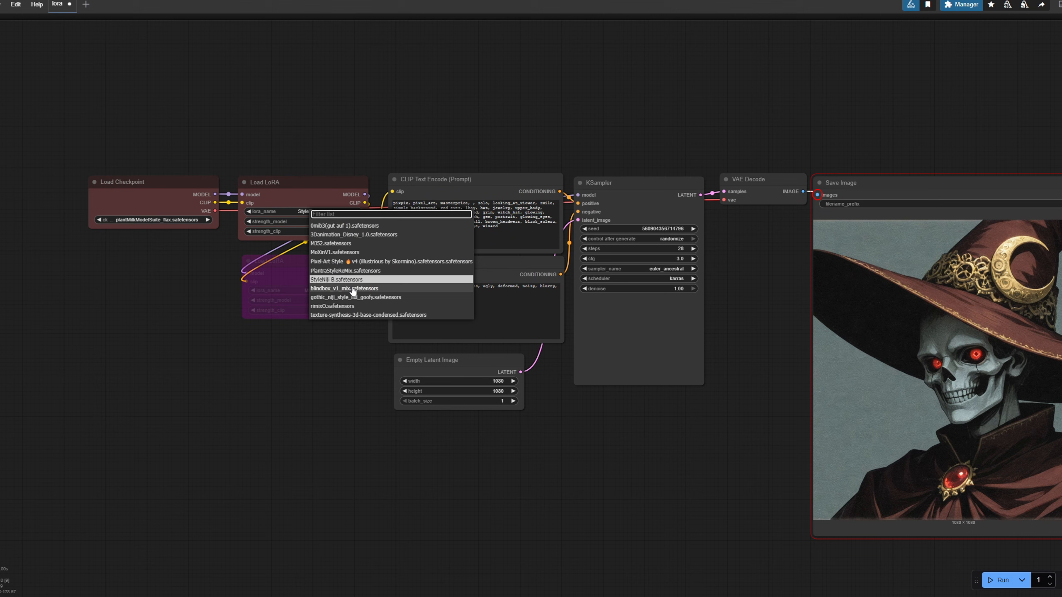
click(354, 261)
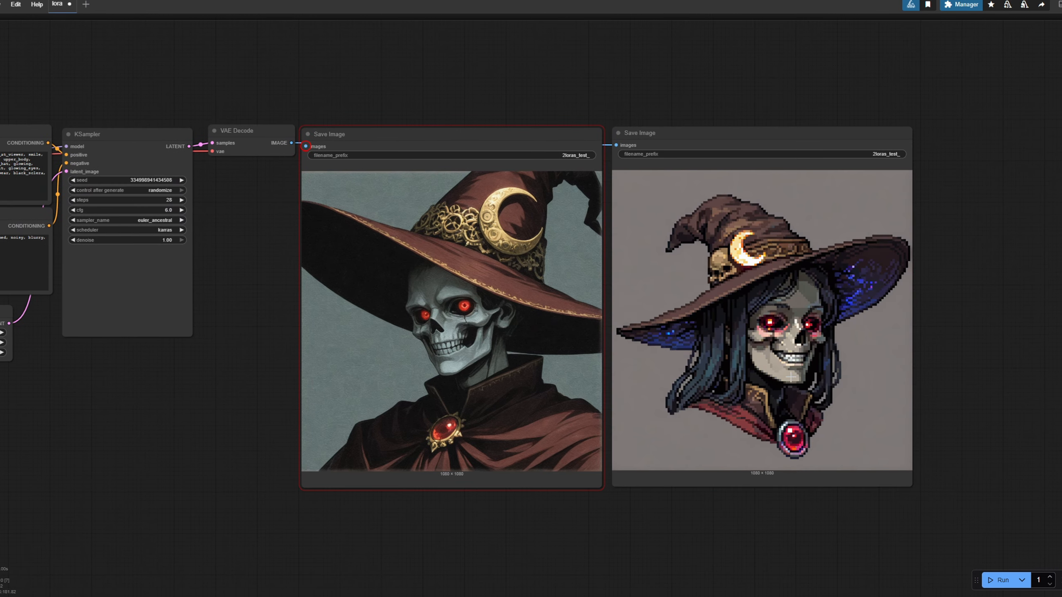
- Examine the details of the pixel-art image and compare it with the original image beside it
scroll(763, 375, up, 4)
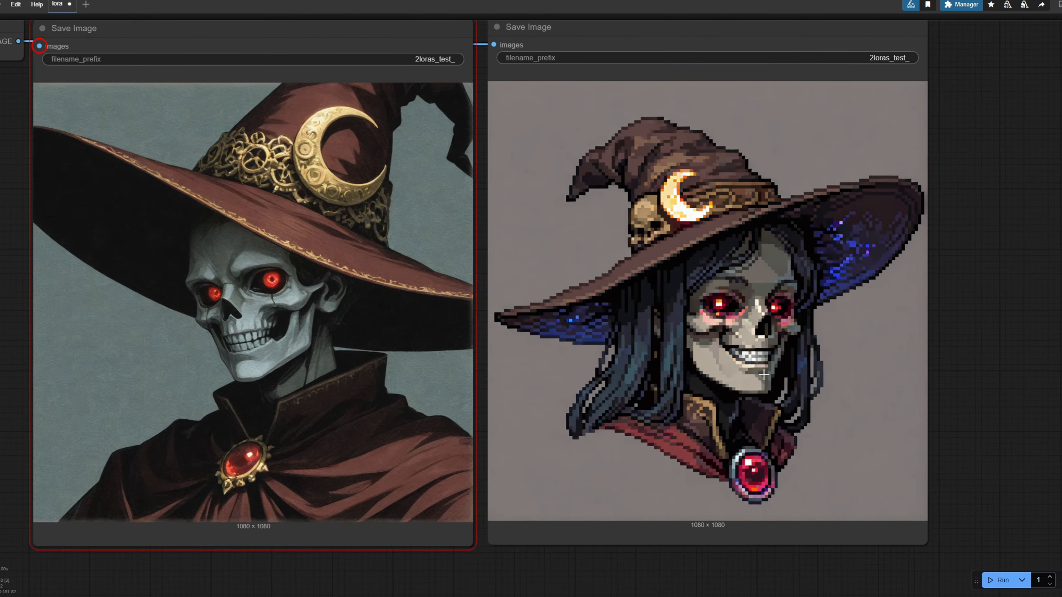
scroll(667, 328, up, 2)
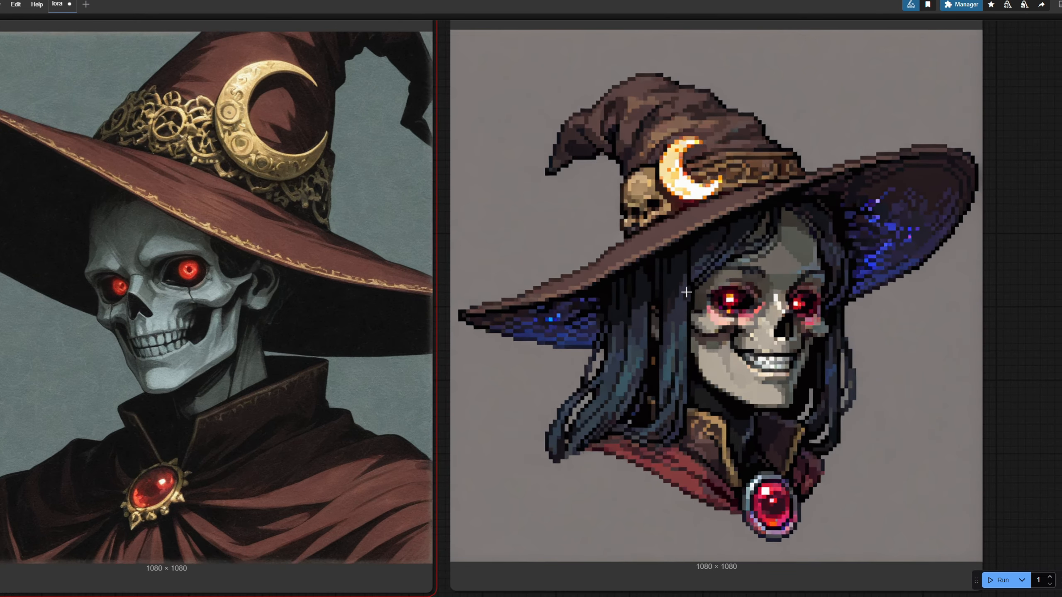
scroll(707, 314, up, 4)
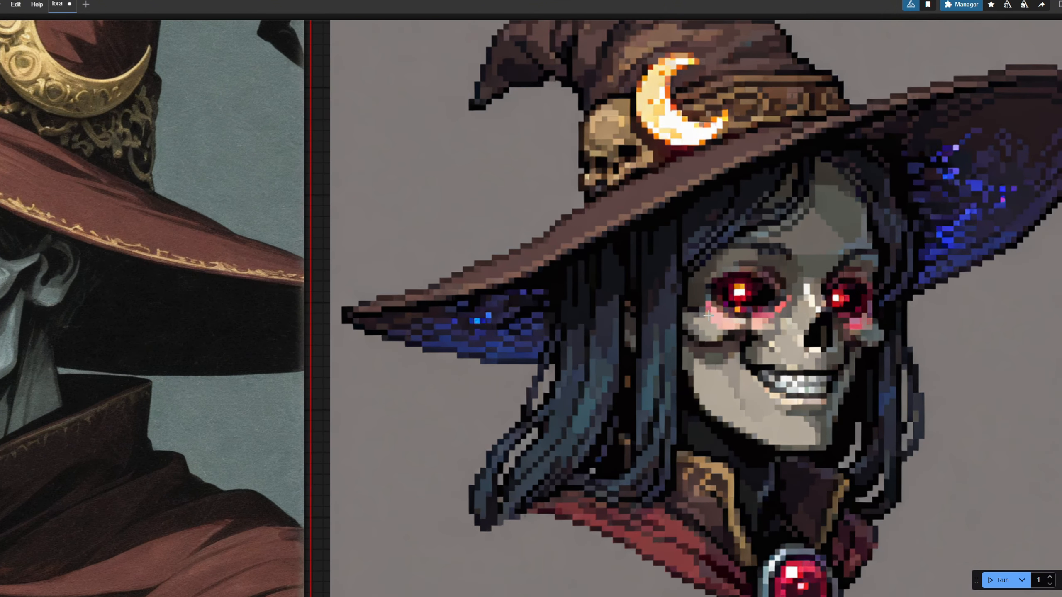
scroll(707, 314, down, 2)
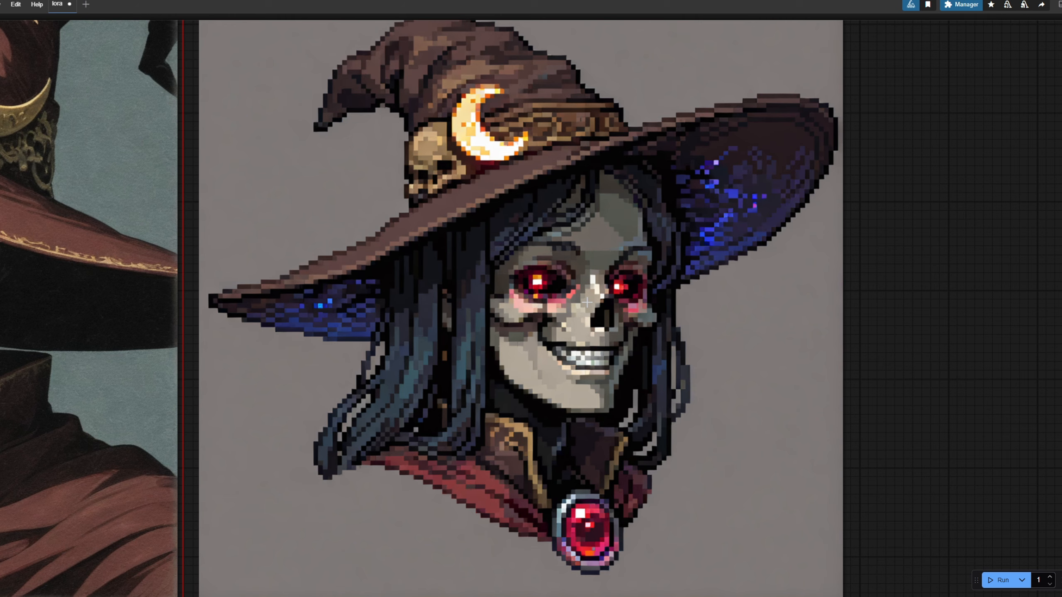
scroll(580, 301, down, 3)
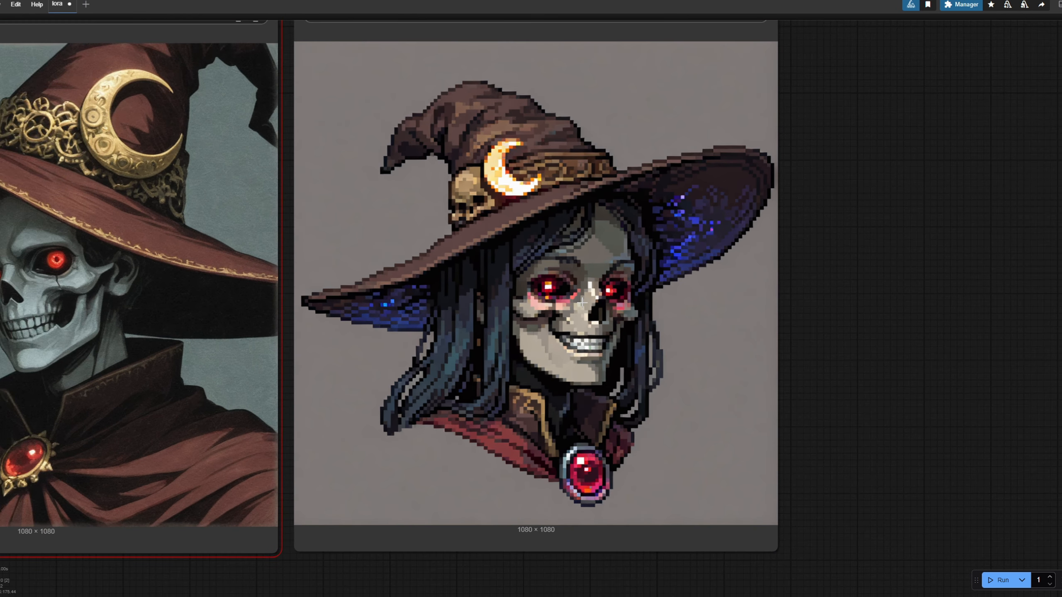
drag(585, 311, 608, 322)
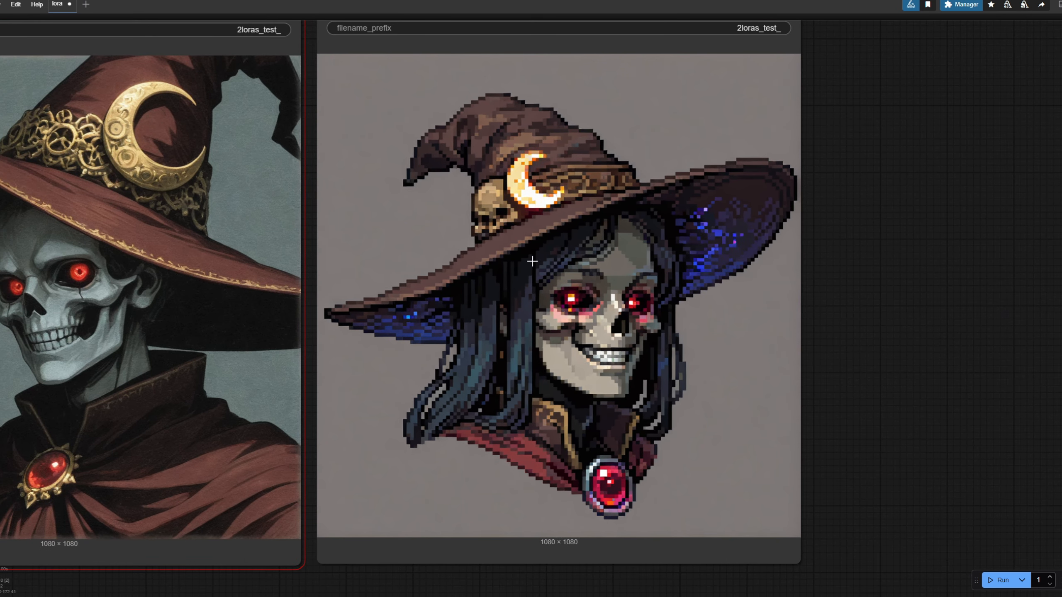
scroll(534, 303, down, 5)
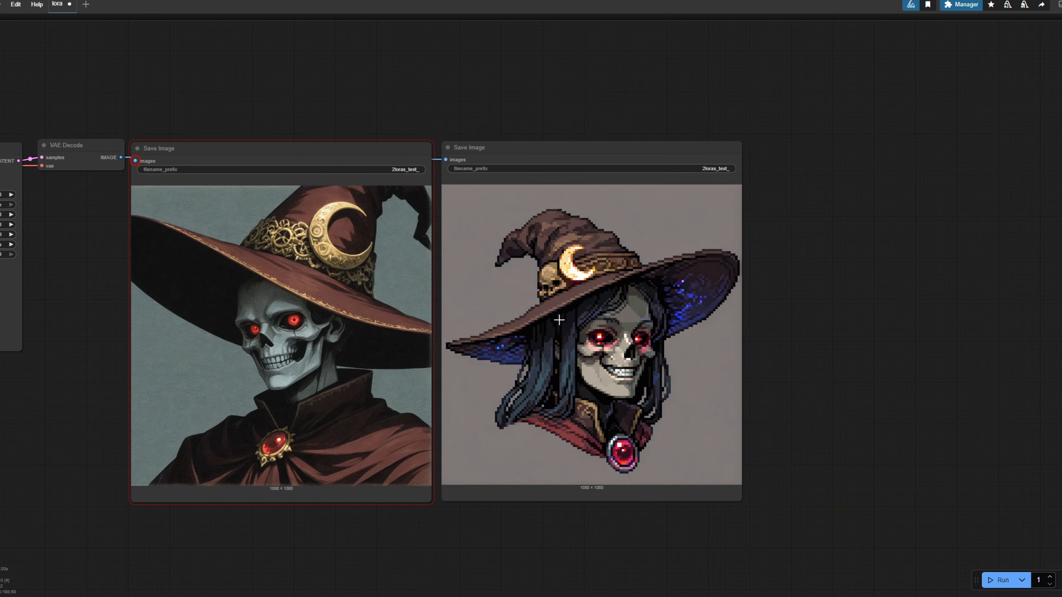
- Move the Load Checkpoint node farther away from the Load LoRA nodes and align the upper Load LoRA node level with it
scroll(561, 319, left, 10)
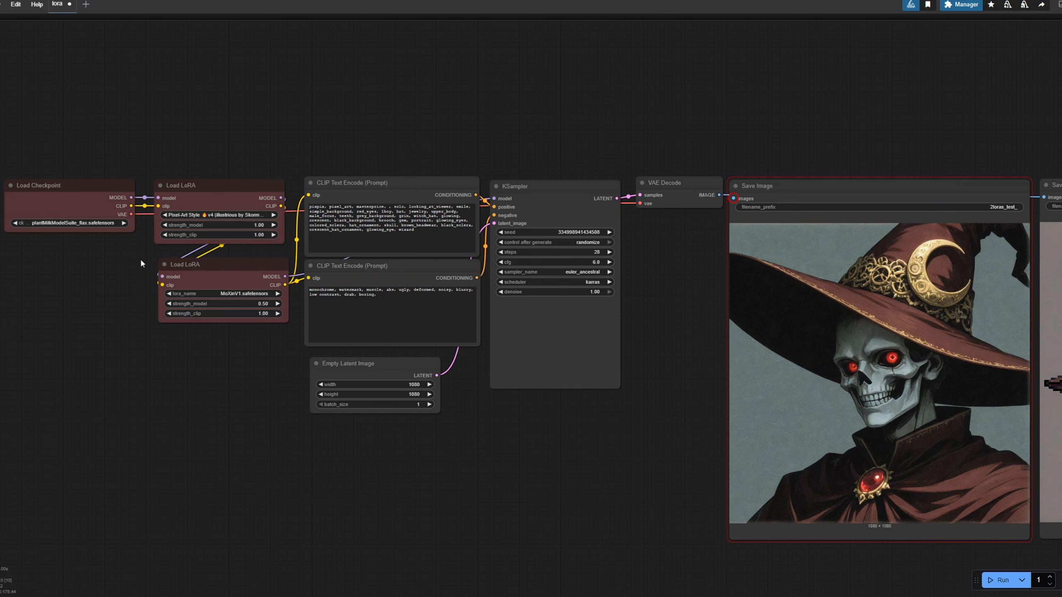
drag(141, 263, 253, 302)
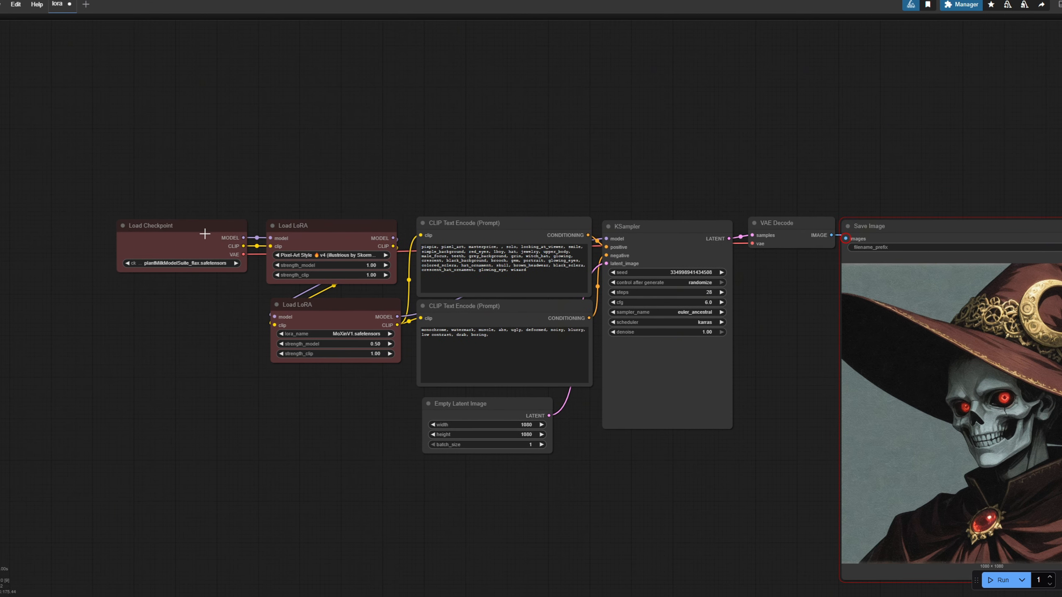
drag(201, 226, 136, 205)
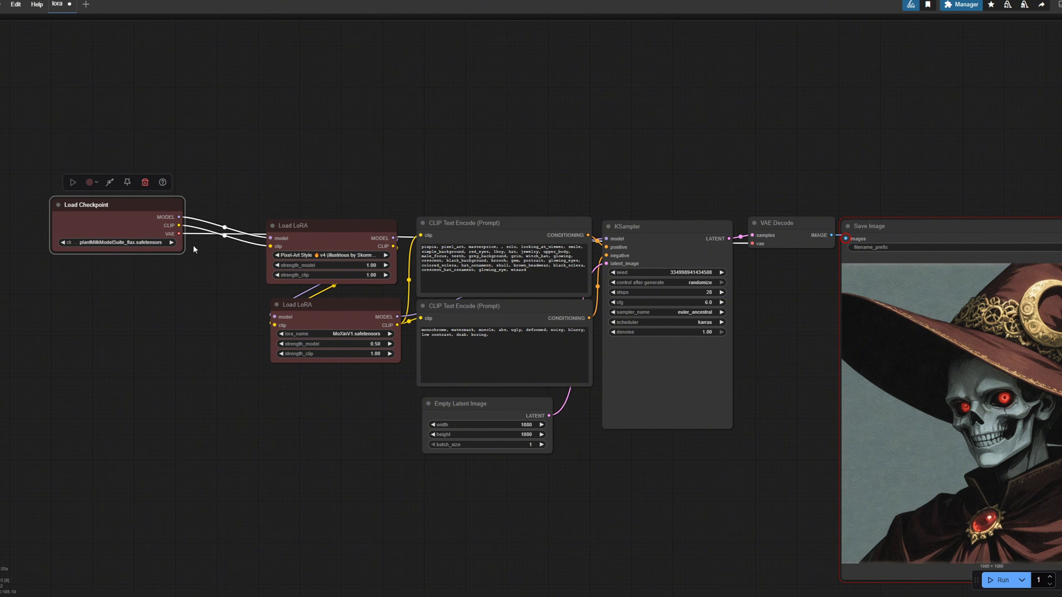
drag(354, 224, 362, 198)
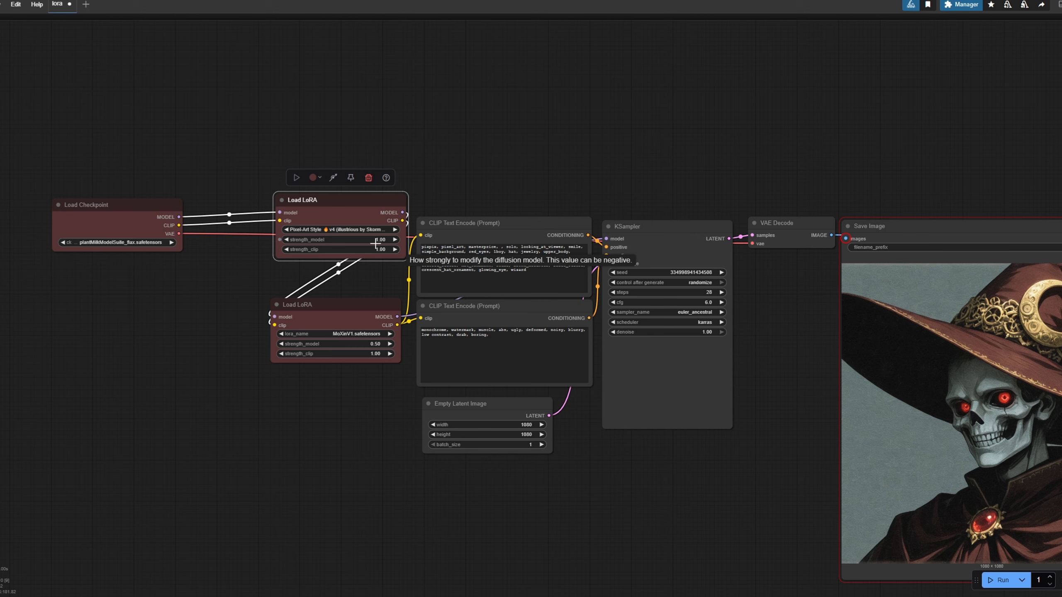
drag(355, 208, 359, 212)
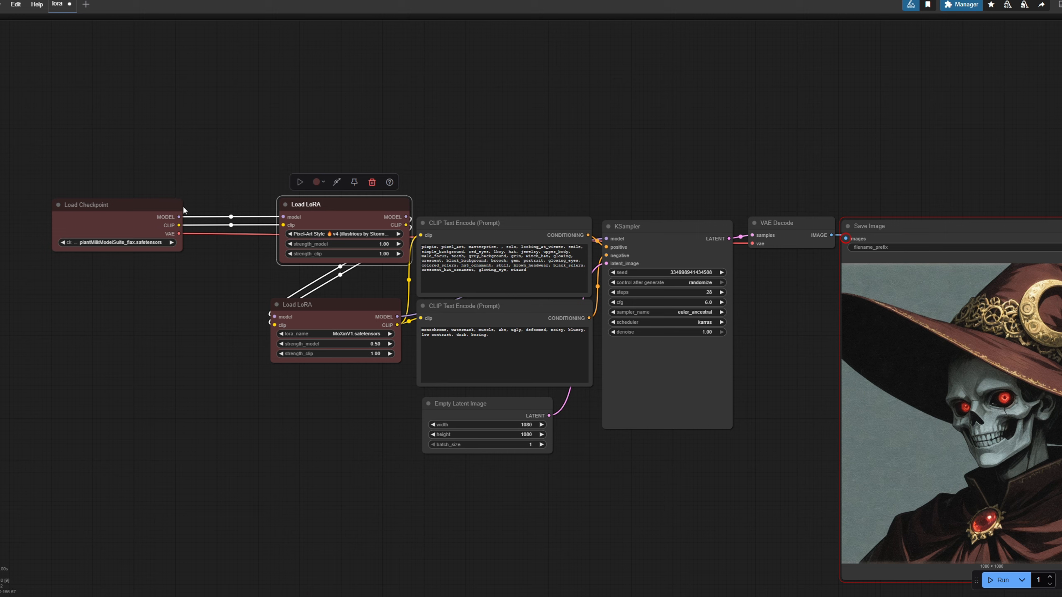
- Set the upper LoRA to PlantraStyleReMix.safetensors and the lower one to StyleNiji B.safetensors, and align the lower node beneath the upper one
click(330, 234)
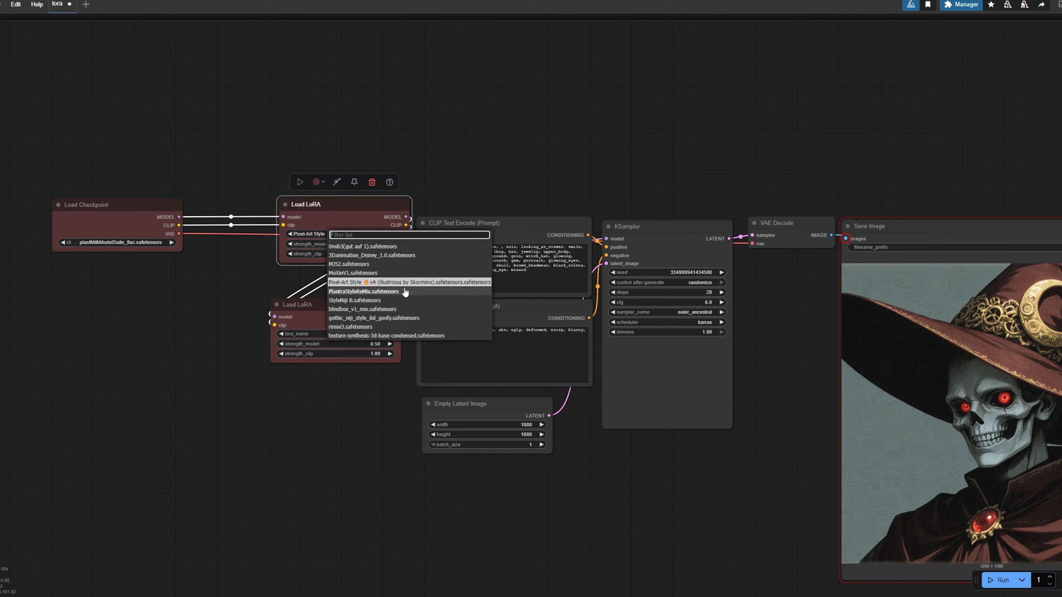
click(363, 291)
click(344, 333)
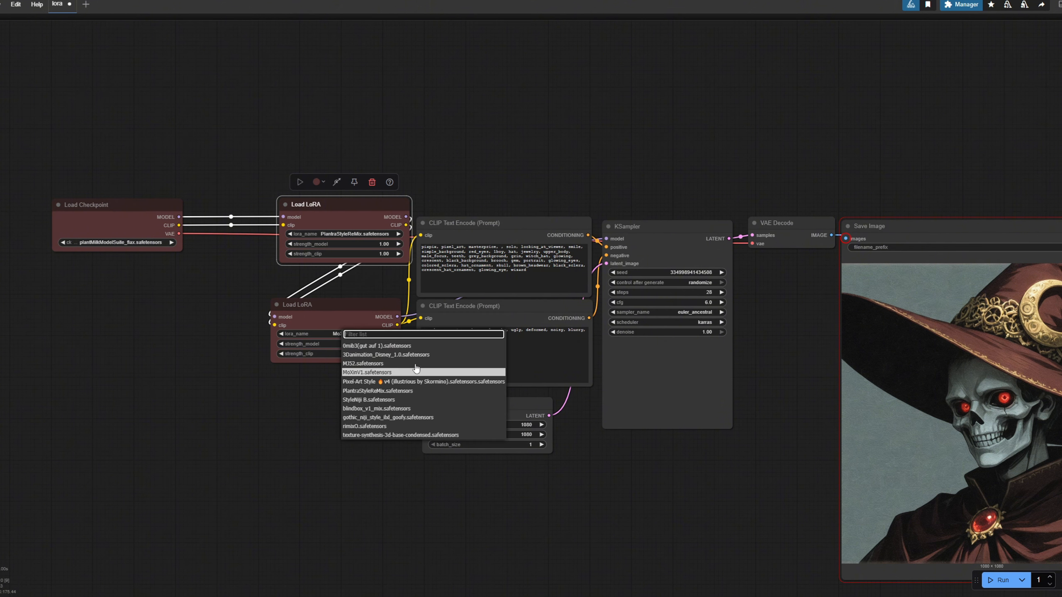
click(419, 401)
drag(351, 313, 357, 289)
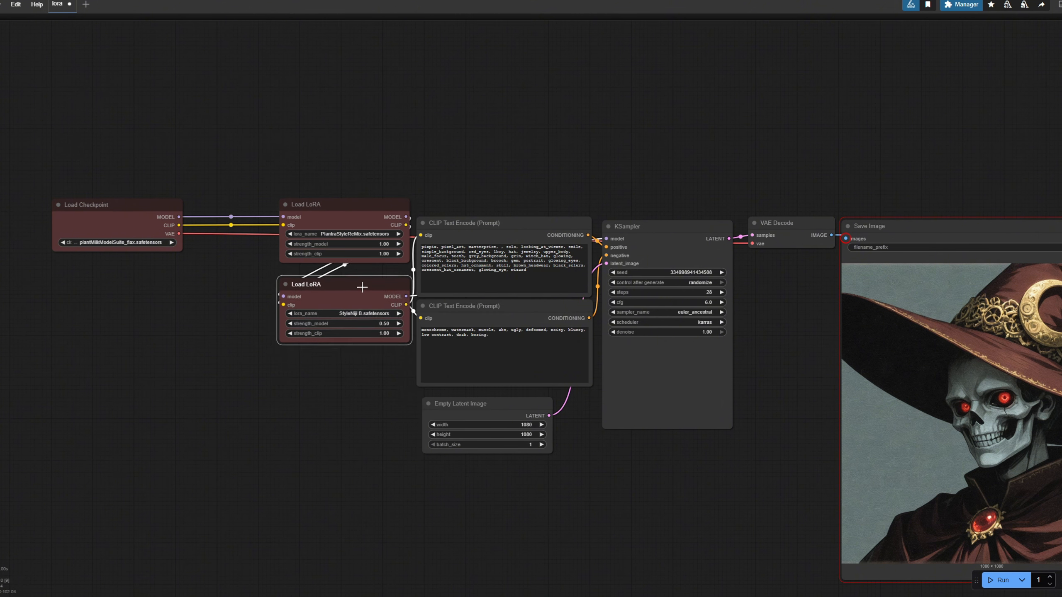
- Compare the image generated with the PlantraStyleReMix and StyleNiji B LoRAs against the original image
scroll(481, 378, right, 10)
scroll(481, 378, down, 2)
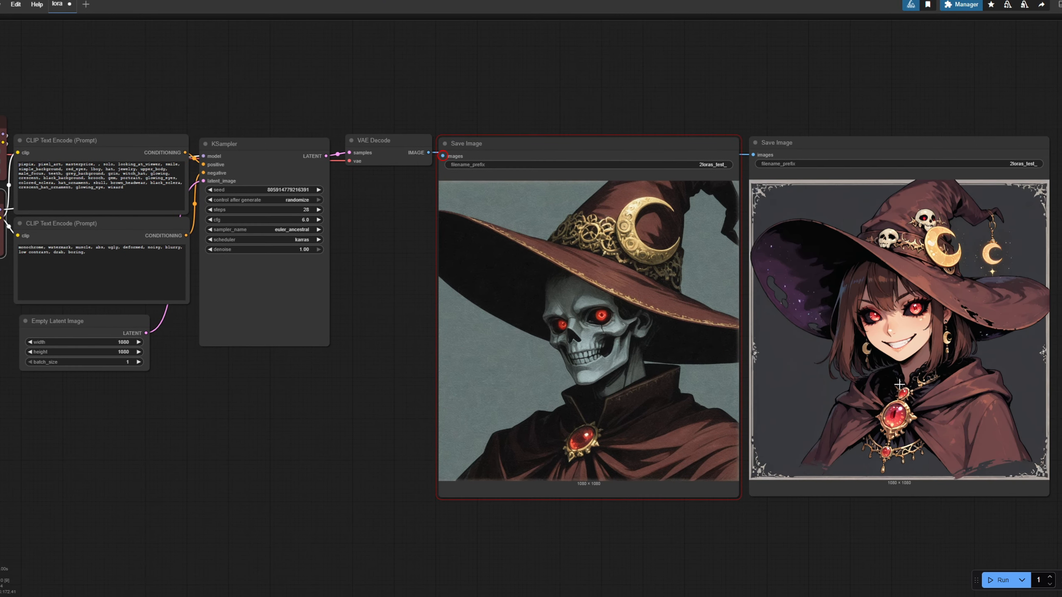
scroll(315, 327, left, 12)
scroll(315, 327, up, 3)
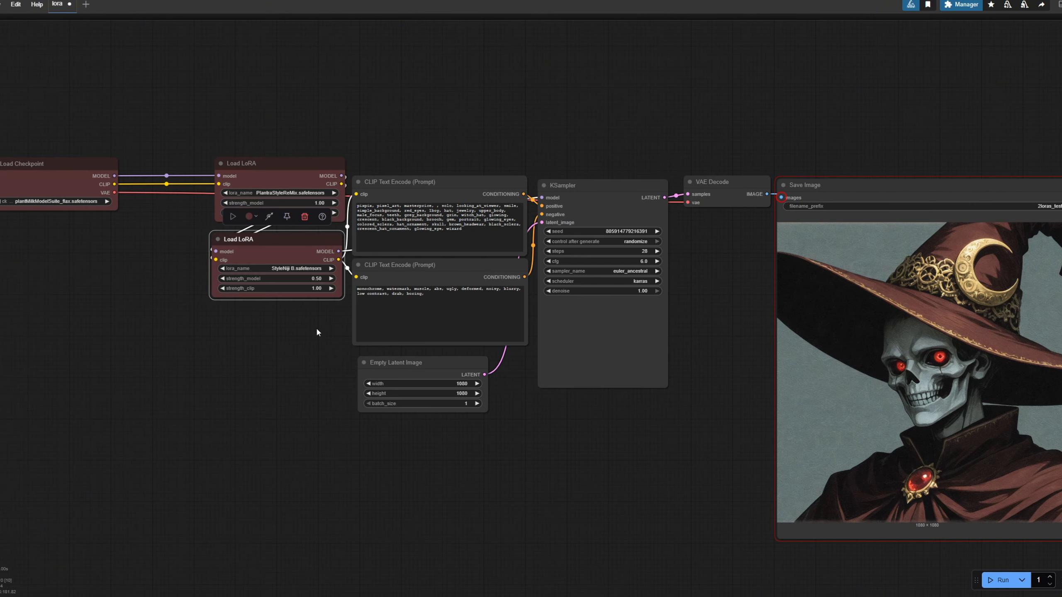
- Inspect how the Load Checkpoint node feeds the two chained Load LoRA nodes, and review both output images again
click(400, 393)
scroll(385, 342, up, 5)
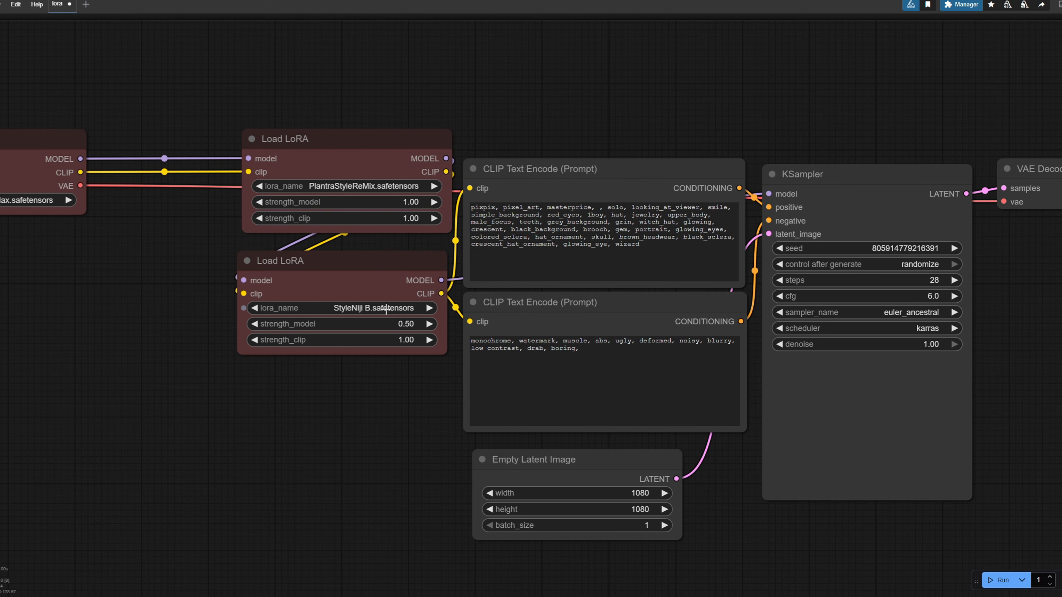
scroll(377, 246, left, 7)
scroll(377, 246, up, 1)
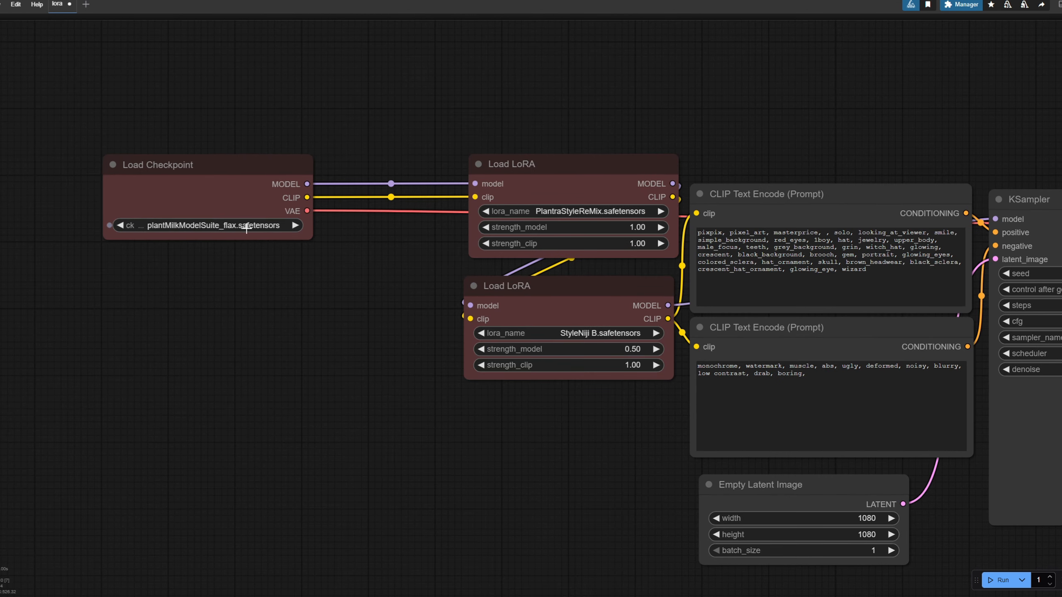
drag(373, 247, 318, 251)
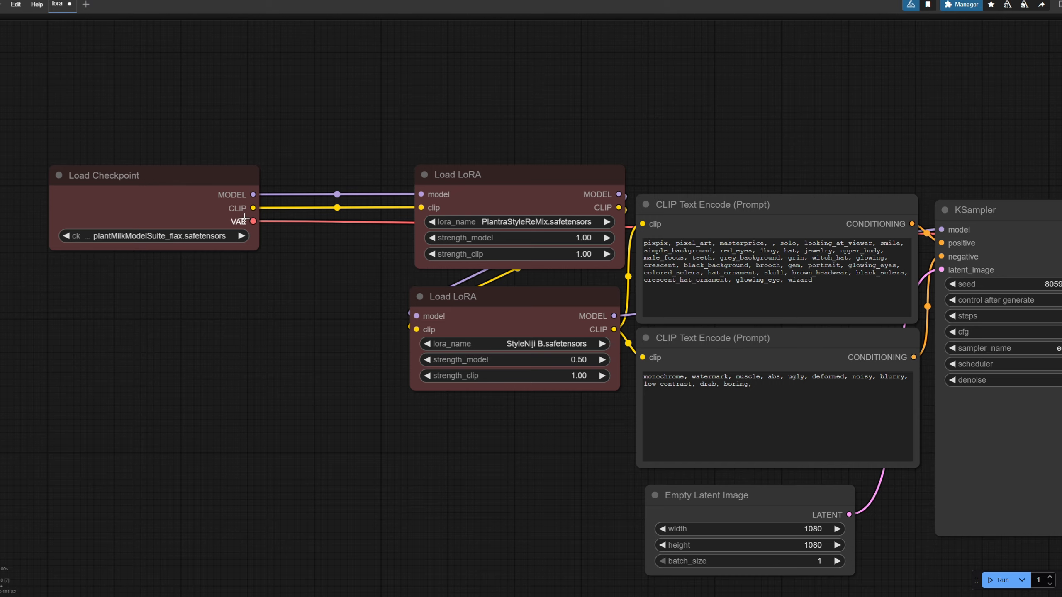
scroll(190, 266, down, 3)
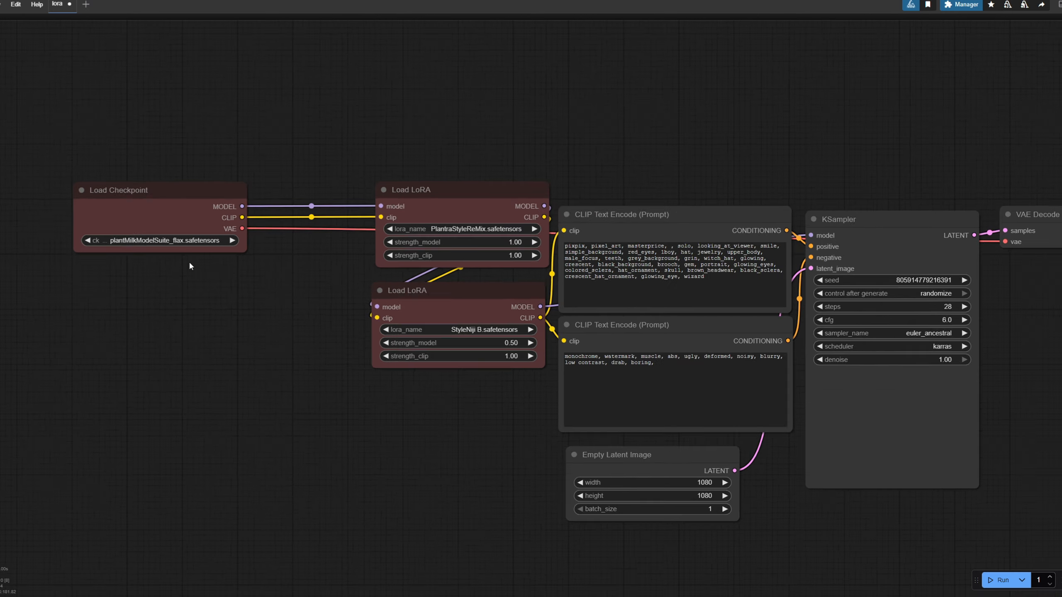
scroll(542, 294, right, 10)
scroll(796, 243, up, 1)
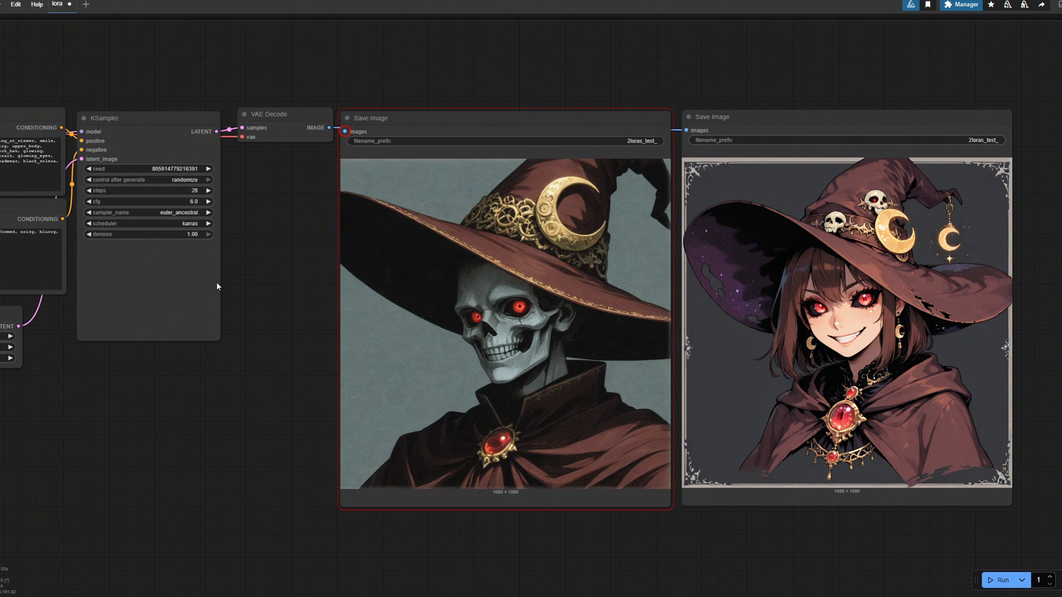
- Switch the lower Load LoRA node to the Pixel-Art Style v4 (illustrious) LoRA and run the workflow
scroll(556, 334, left, 10)
scroll(300, 340, up, 1)
scroll(300, 340, left, 1)
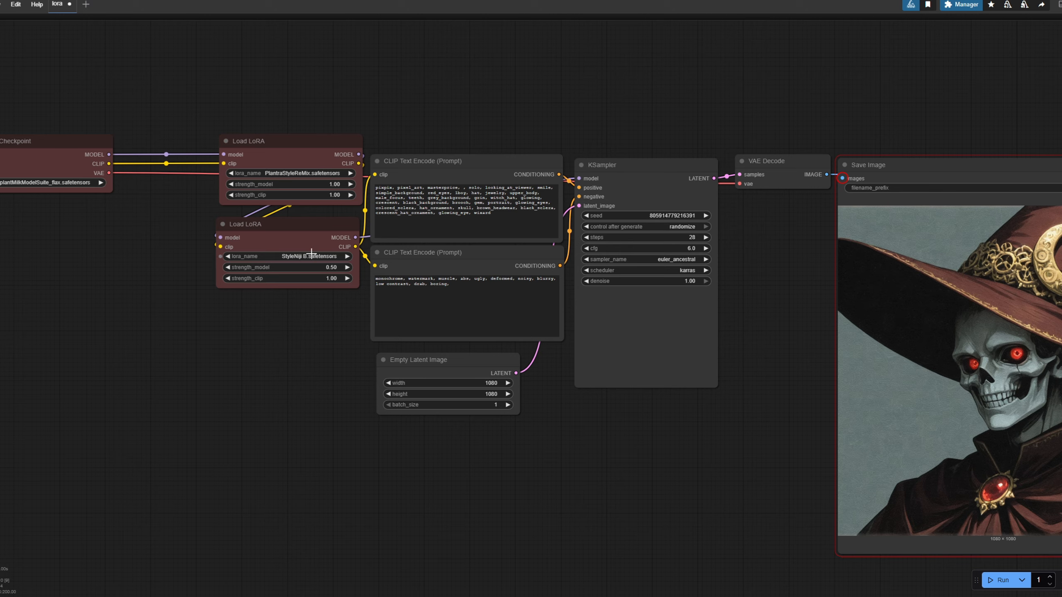
click(311, 256)
click(355, 305)
drag(604, 416, 256, 351)
scroll(379, 385, right, 3)
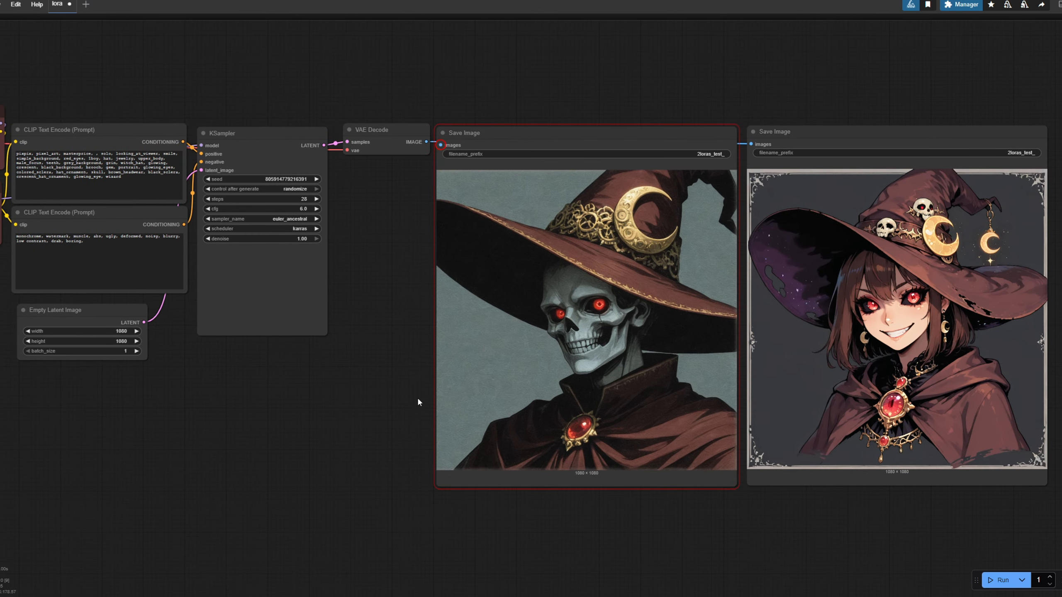
key(ctrl+Return)
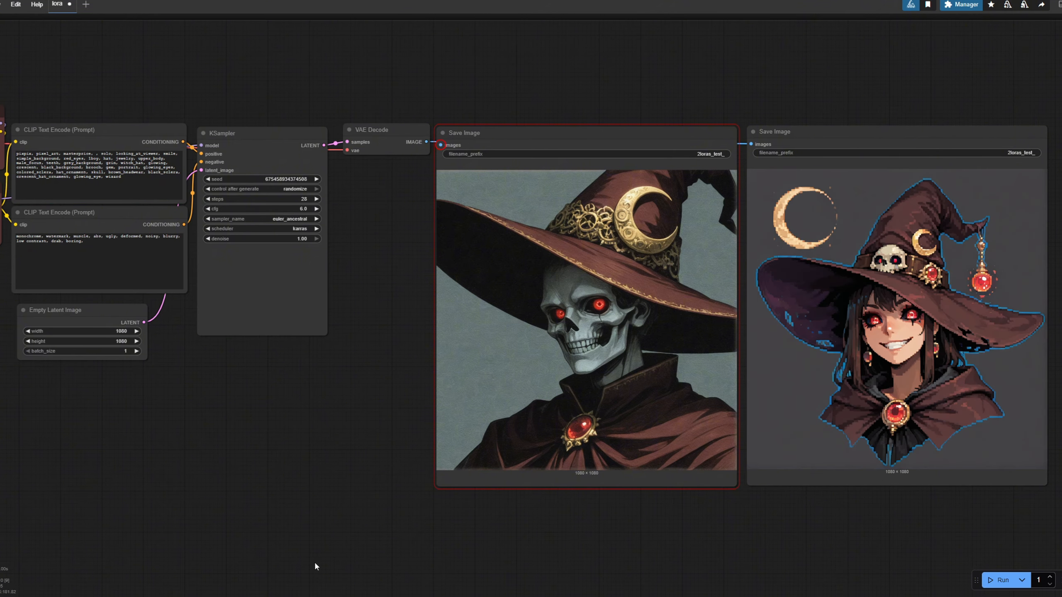
- Compare the image generated with the PlantraStyleReMix and Pixel-Art Style v4 LoRAs against the original image
scroll(314, 566, right, 2)
scroll(941, 377, up, 5)
scroll(775, 370, right, 5)
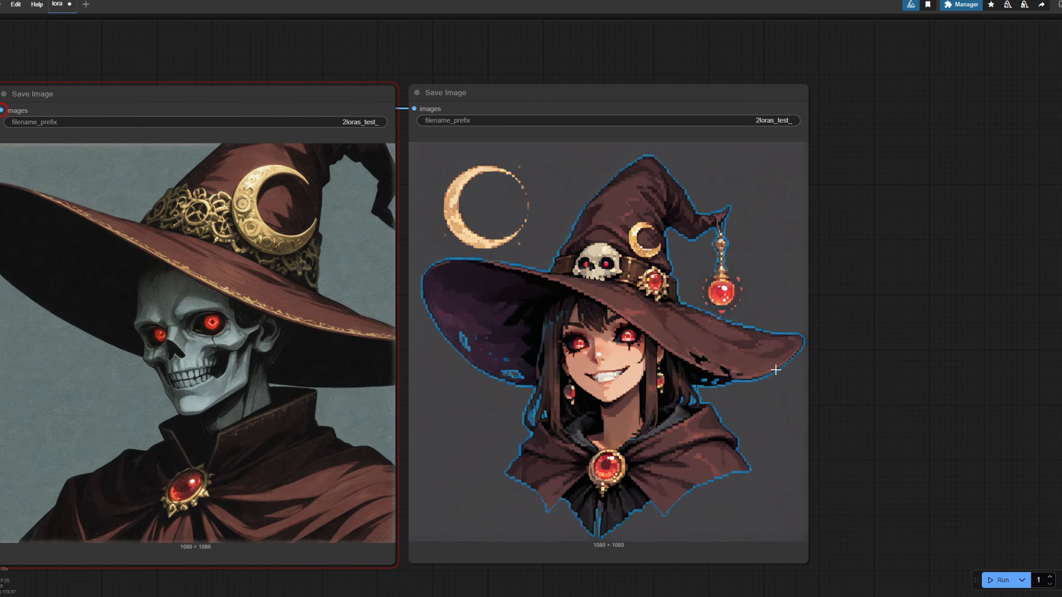
scroll(714, 358, up, 3)
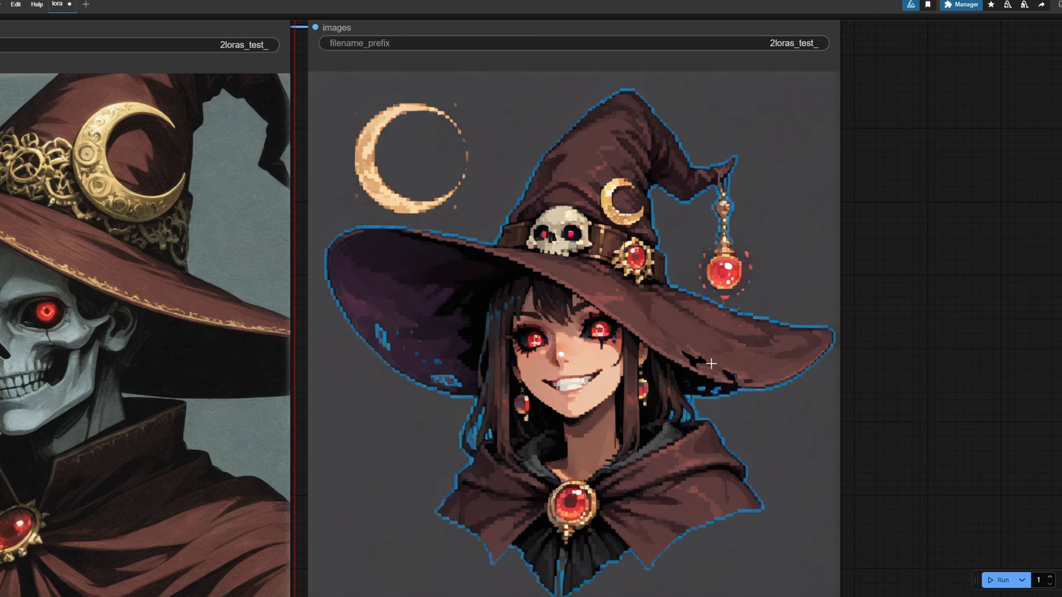
scroll(710, 363, down, 5)
drag(64, 380, 537, 396)
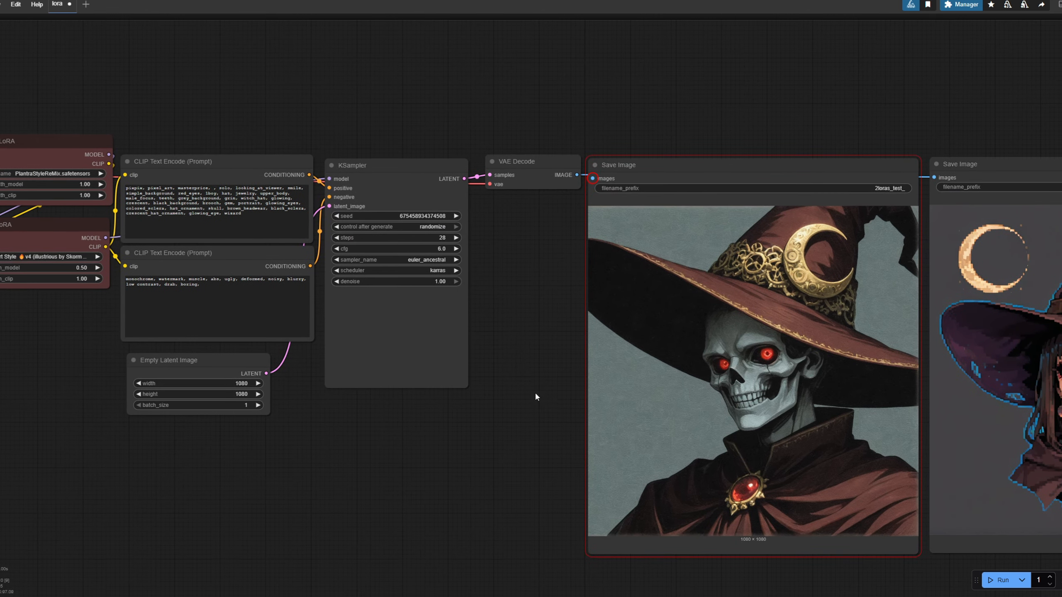
click(431, 228)
- Examine the pixel-art witch's face and eyes up close, and check the whole picture beside the original
scroll(499, 247, right, 10)
scroll(576, 287, up, 4)
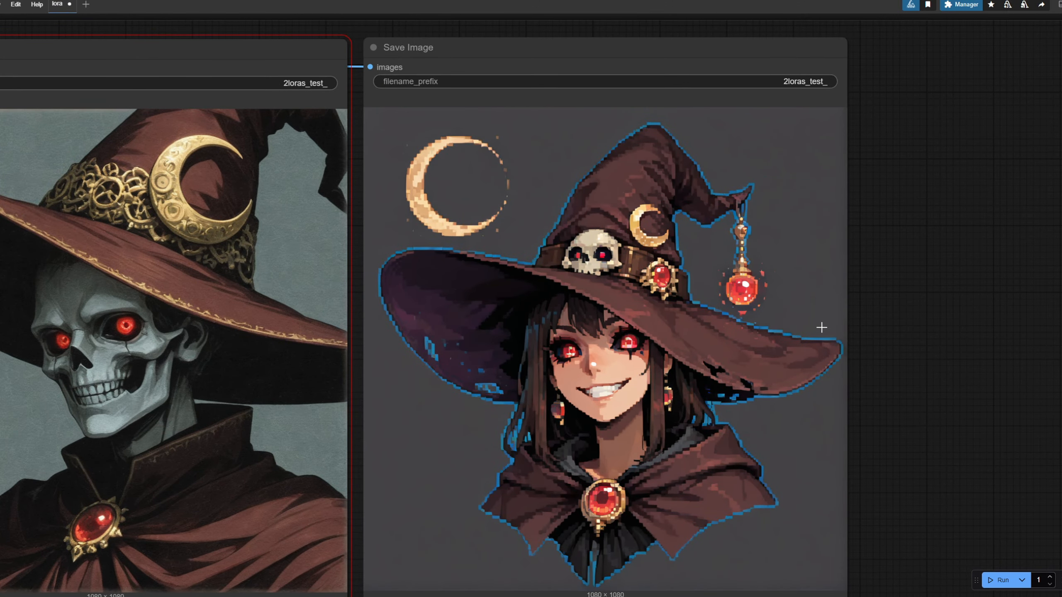
scroll(610, 368, up, 16)
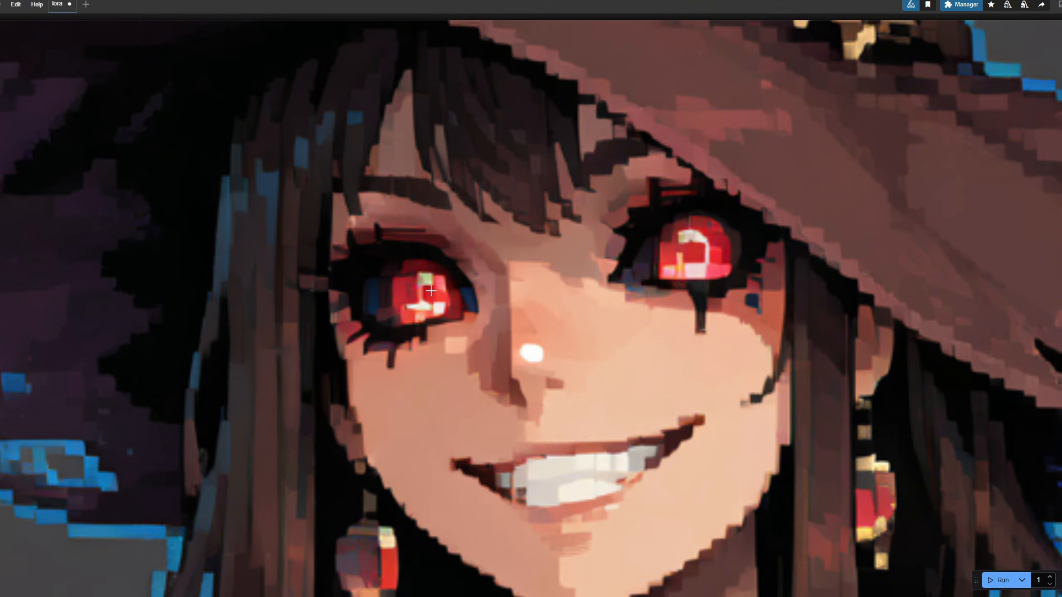
scroll(430, 291, down, 15)
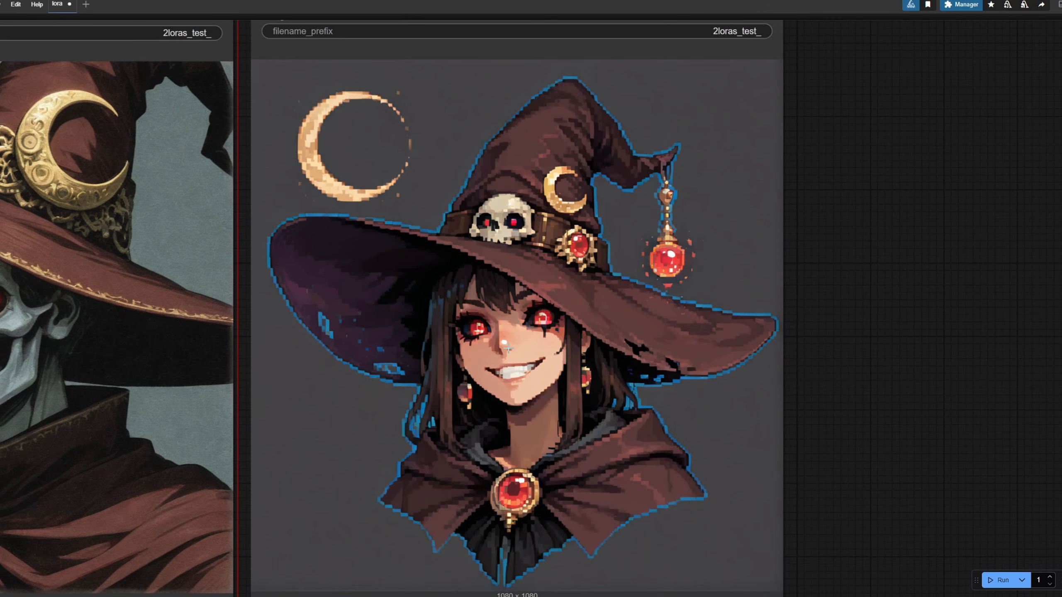
scroll(725, 346, down, 4)
scroll(631, 301, left, 3)
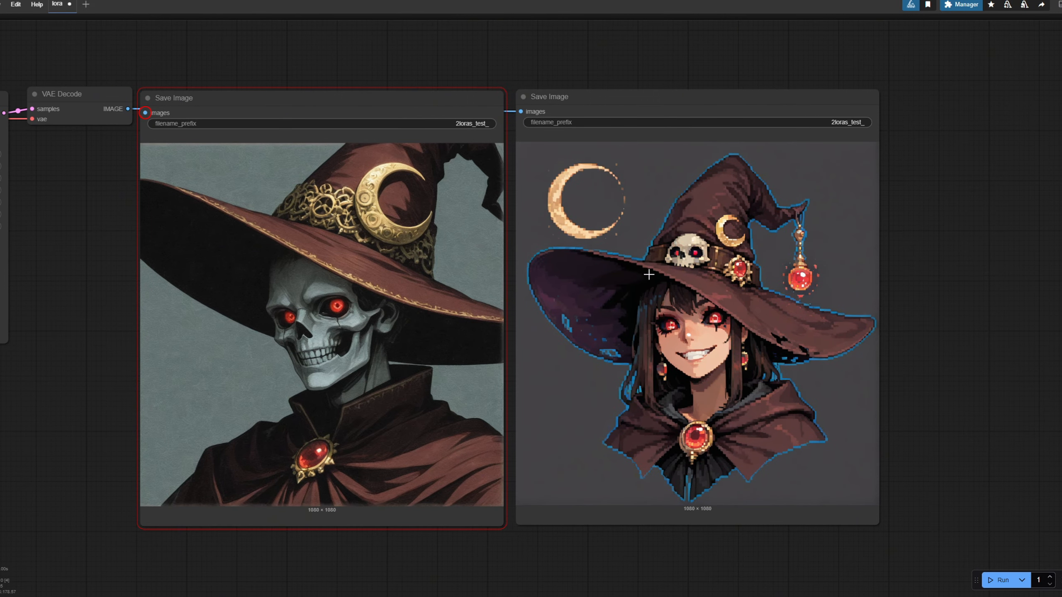
scroll(580, 278, left, 5)
scroll(575, 376, right, 6)
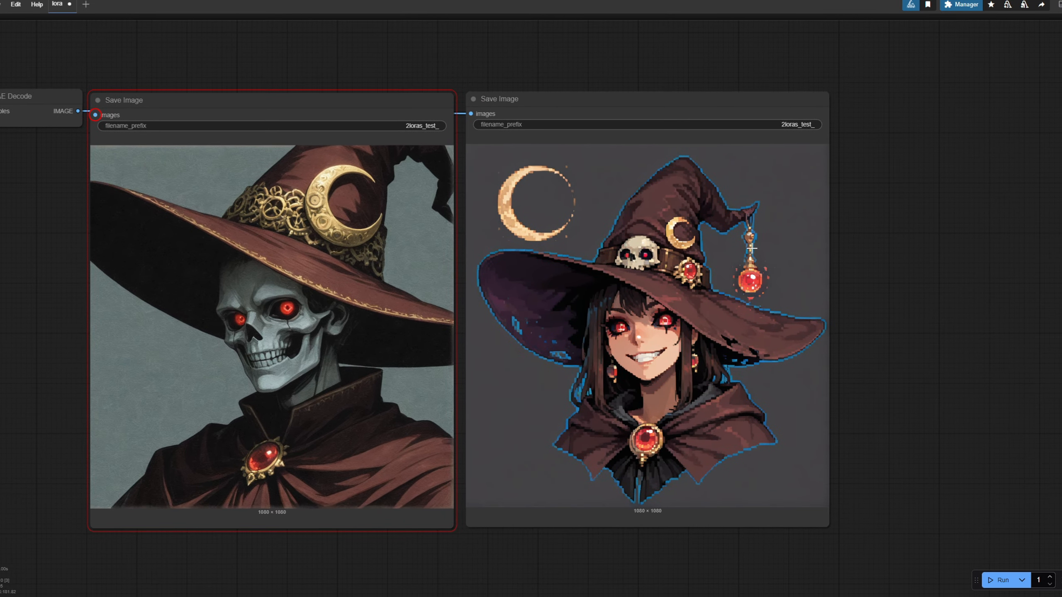
scroll(574, 242, down, 4)
drag(221, 304, 519, 324)
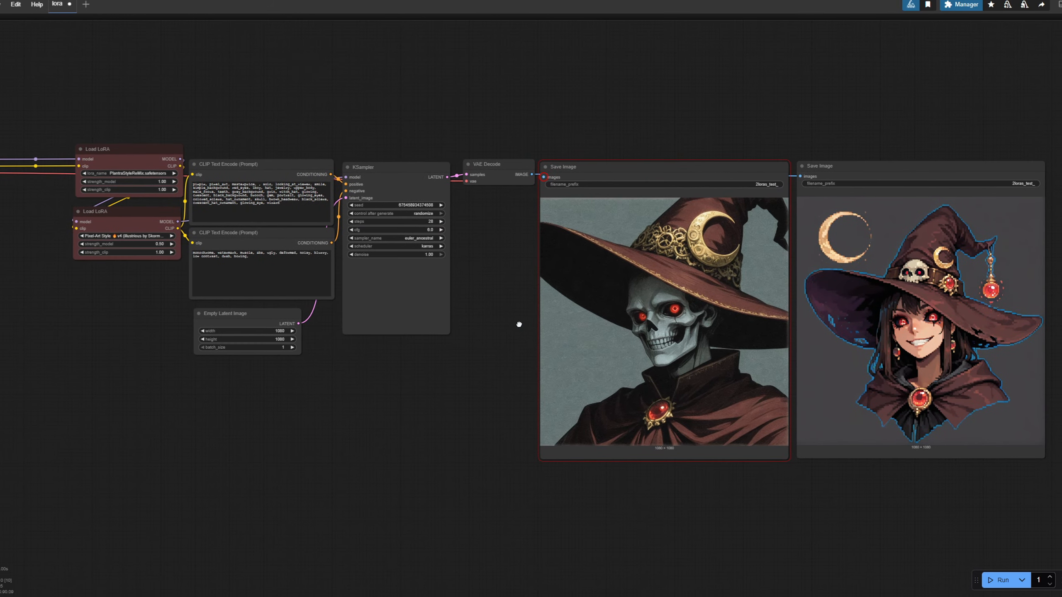
- Review the Load Checkpoint node, the strength settings of both Load LoRA nodes, and the prompt nodes they feed
scroll(232, 310, left, 4)
scroll(232, 311, up, 5)
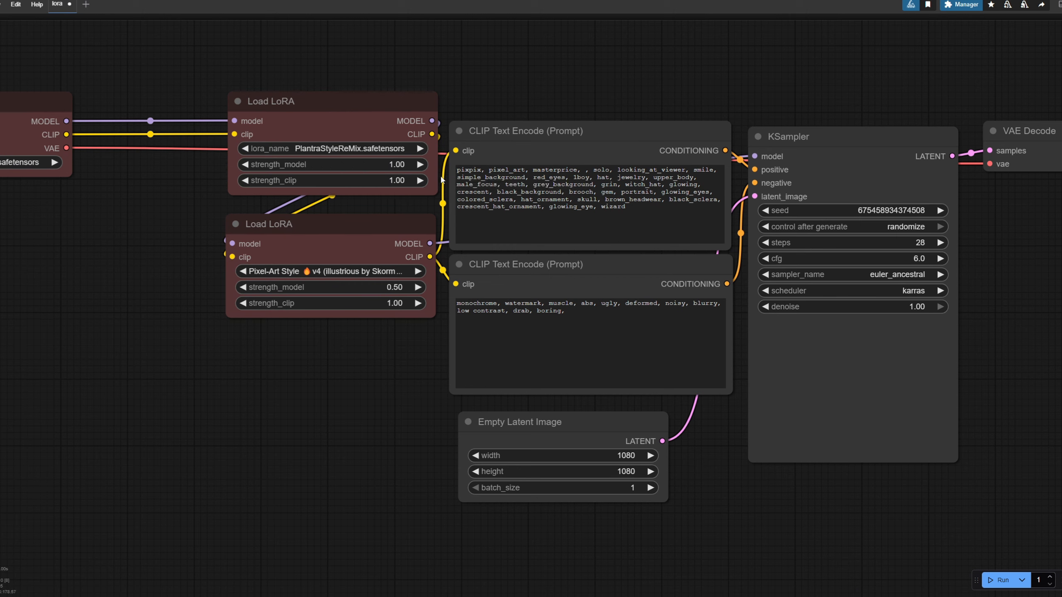
scroll(129, 172, left, 4)
scroll(129, 172, up, 1)
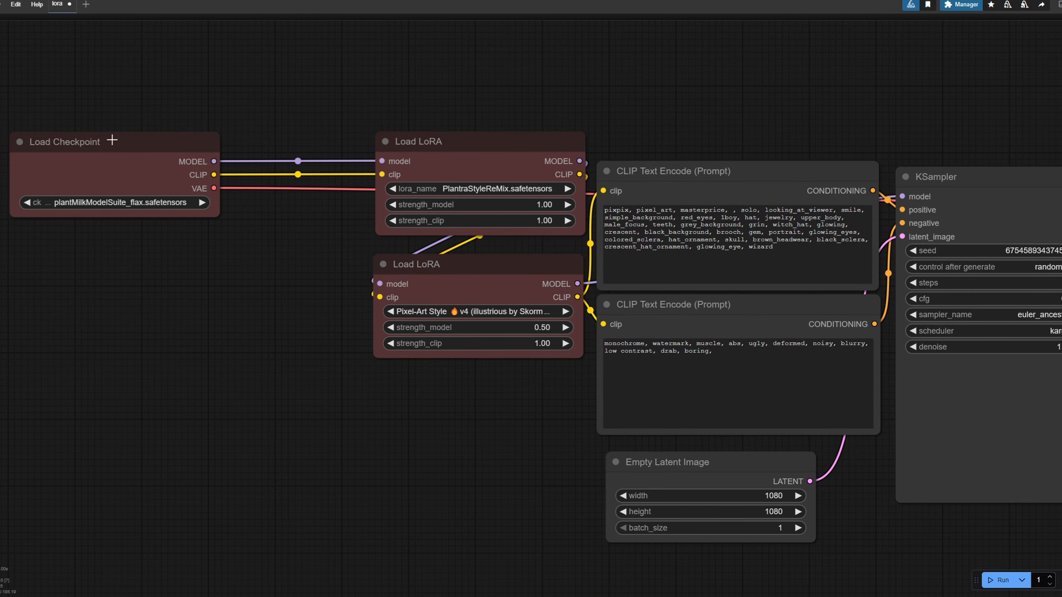
scroll(313, 198, right, 3)
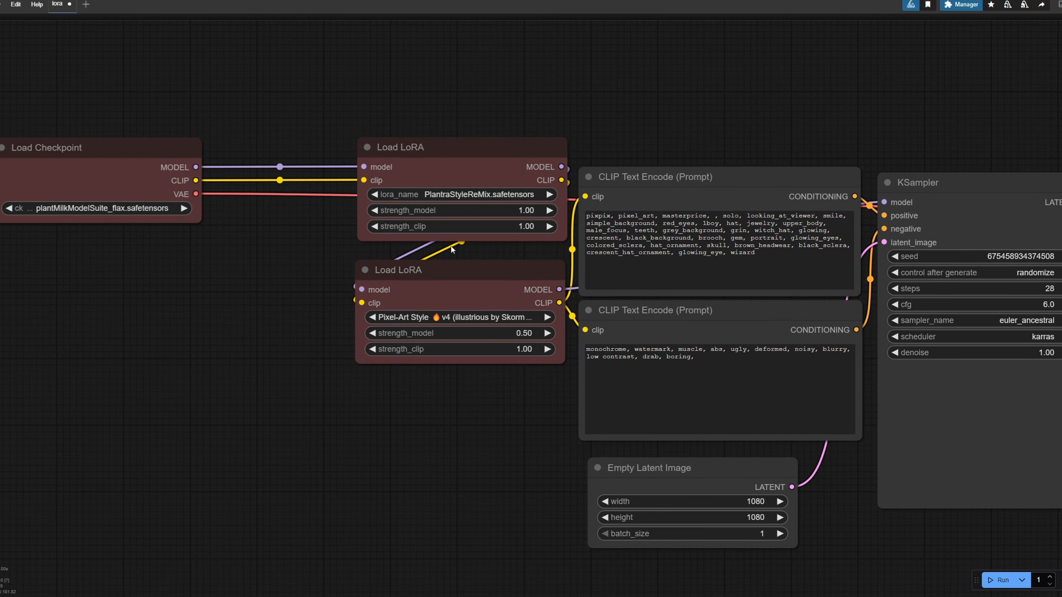
scroll(348, 248, up, 1)
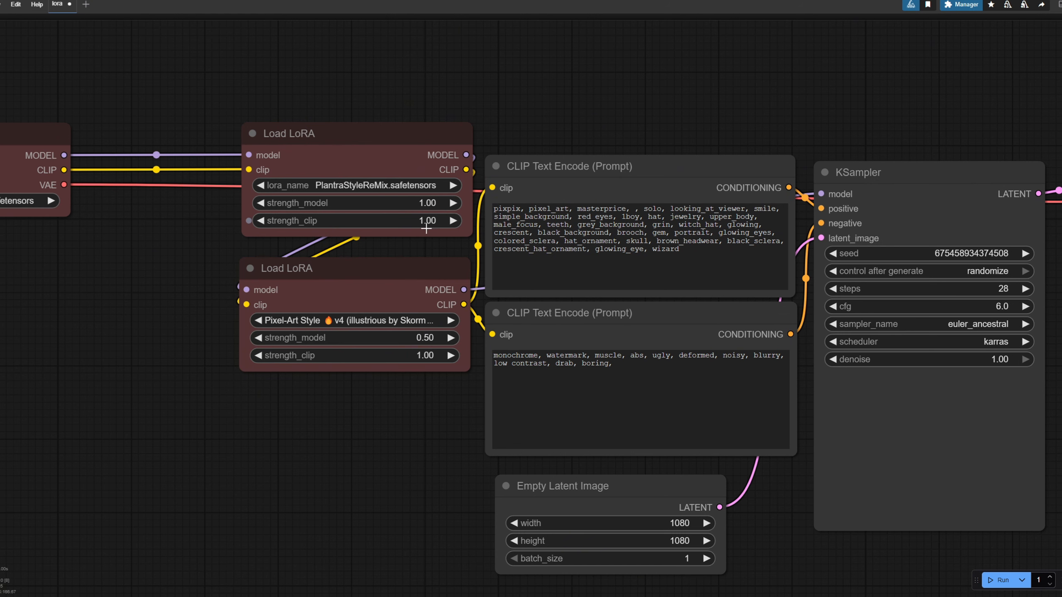
drag(444, 229, 376, 235)
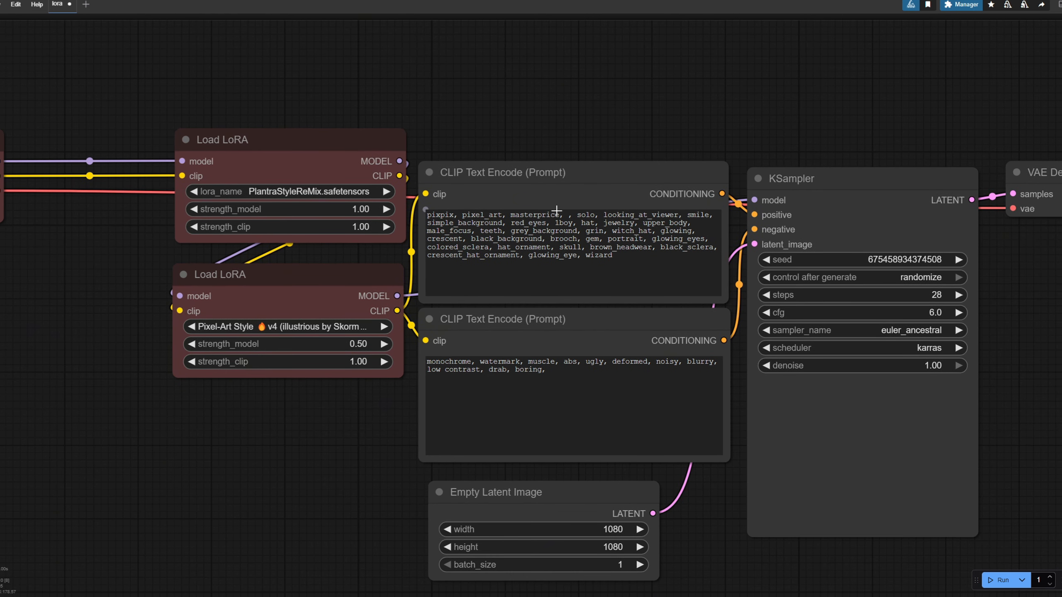
- Try a lower strength_clip on the upper Load LoRA node and restore it to 1.00
click(193, 227)
click(194, 227)
click(194, 227)
click(384, 227)
click(385, 227)
click(385, 227)
drag(347, 251, 271, 260)
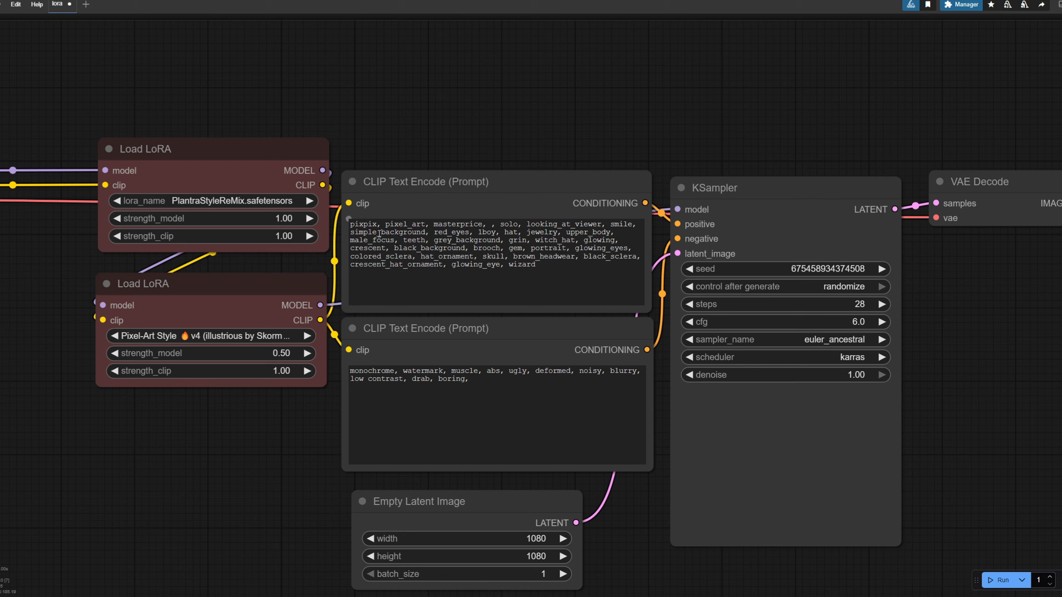
scroll(338, 230, down, 3)
scroll(493, 183, down, 5)
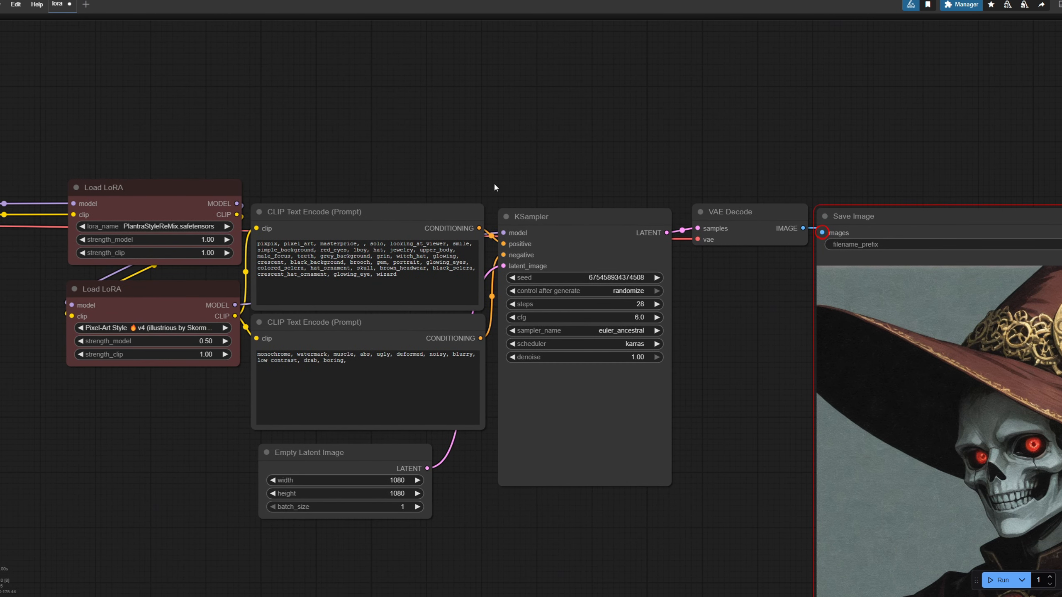
scroll(478, 267, up, 5)
scroll(485, 256, up, 4)
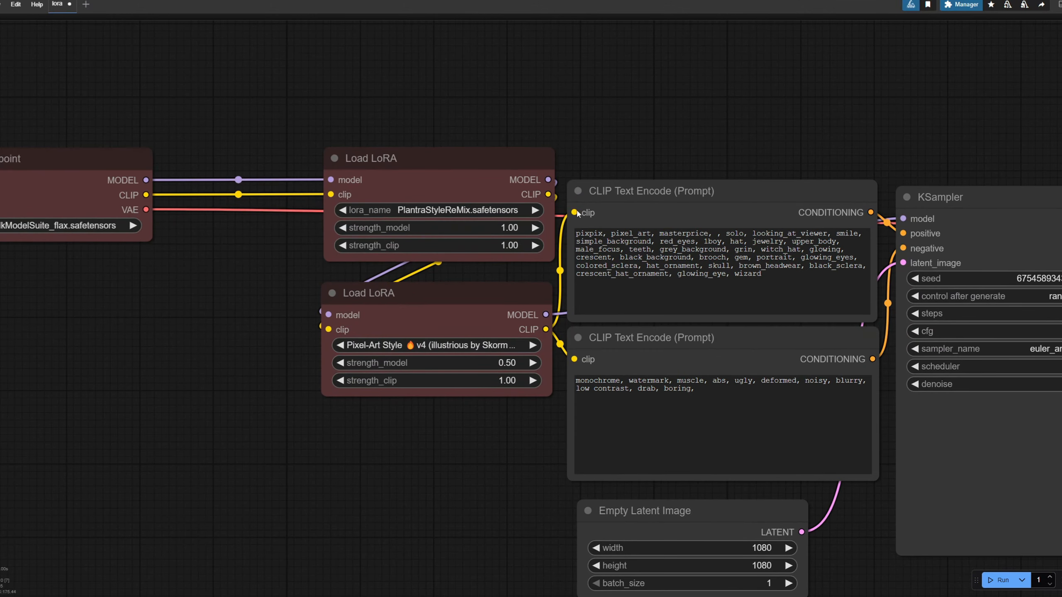
- Compare the skull wizard and pixel-art witch images, and check the LoRA strengths, prompts and KSampler settings behind them
scroll(627, 154, down, 7)
drag(802, 219, 515, 231)
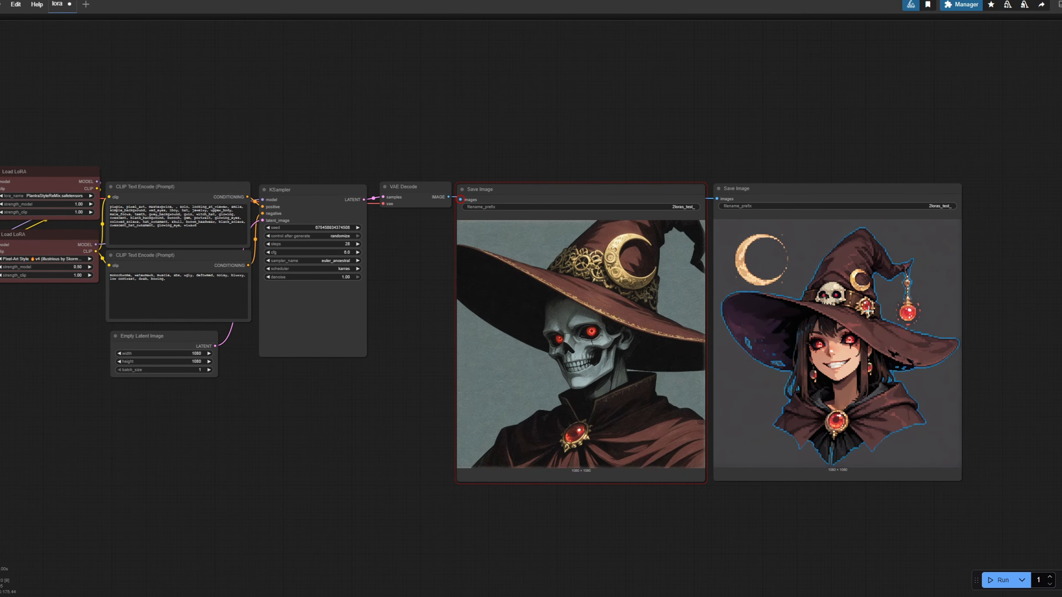
drag(431, 259, 625, 269)
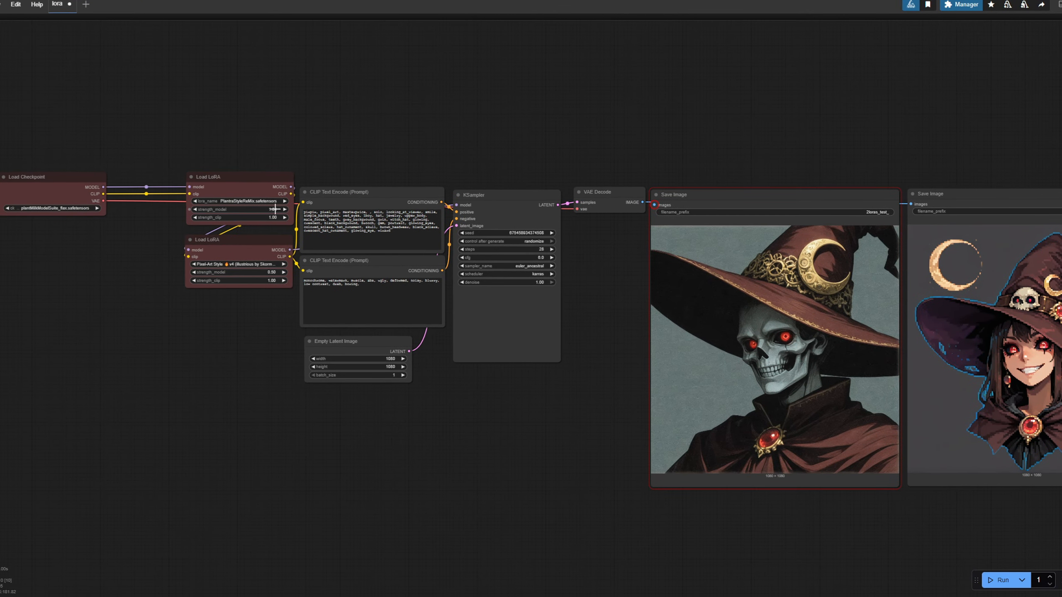
scroll(272, 214, up, 8)
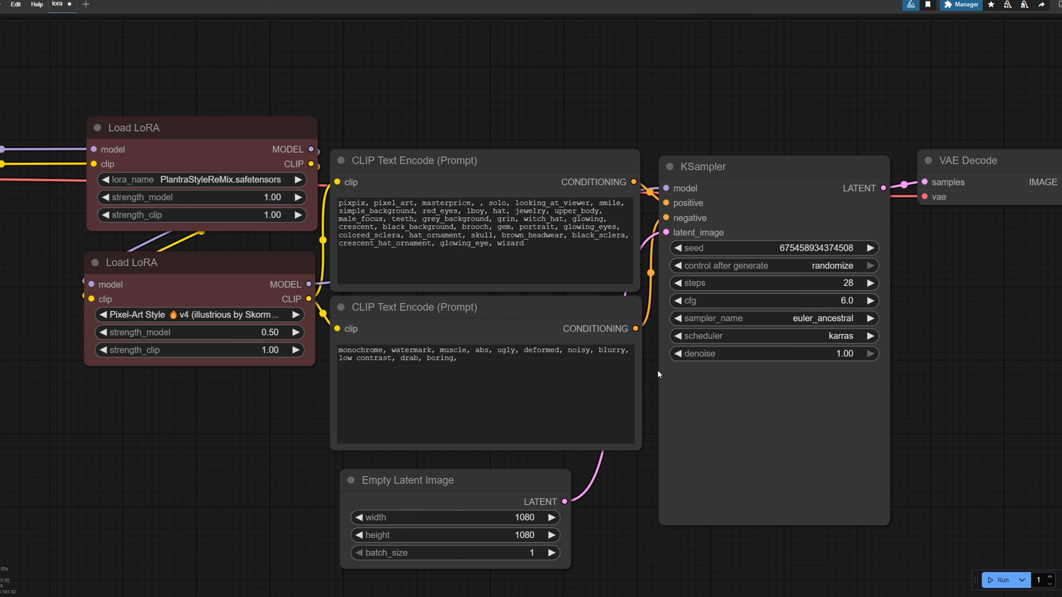
scroll(657, 368, down, 4)
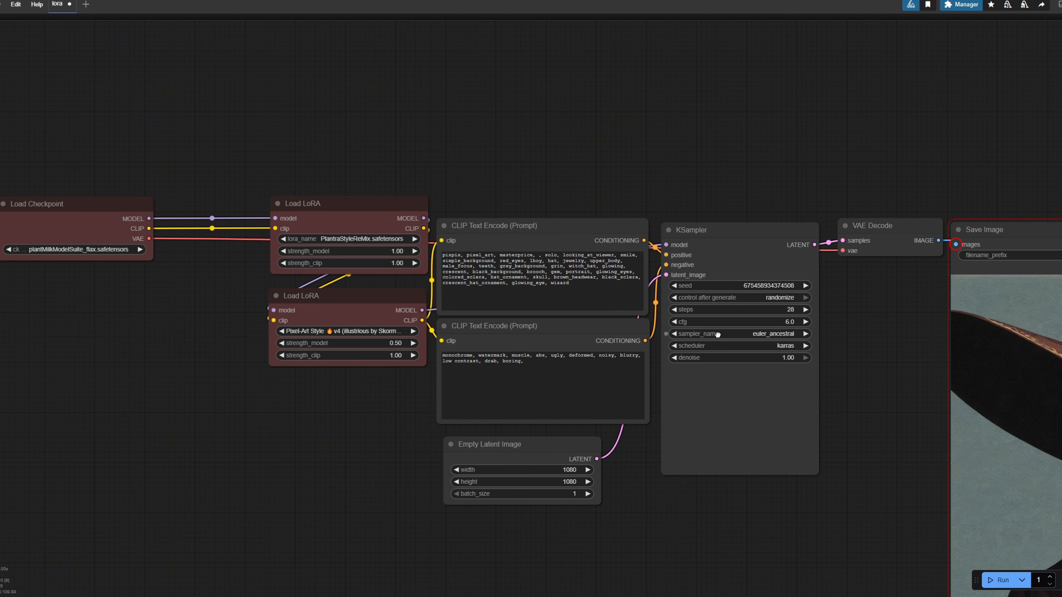
- Review the node chain from Load Checkpoint through both Load LoRA nodes to the saved skull wizard image
scroll(718, 335, down, 2)
scroll(237, 266, left, 3)
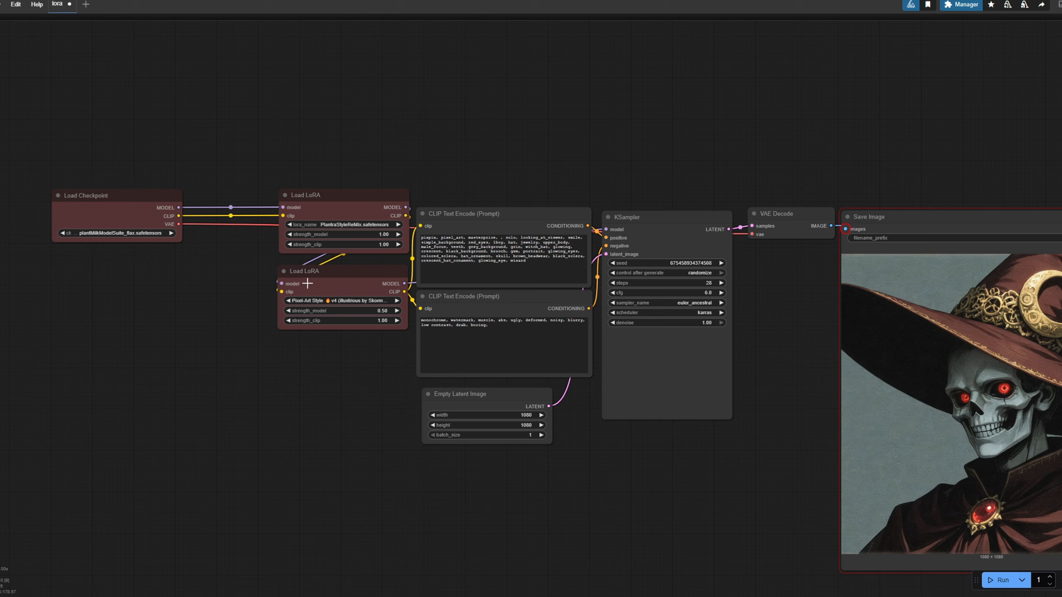
scroll(467, 367, right, 3)
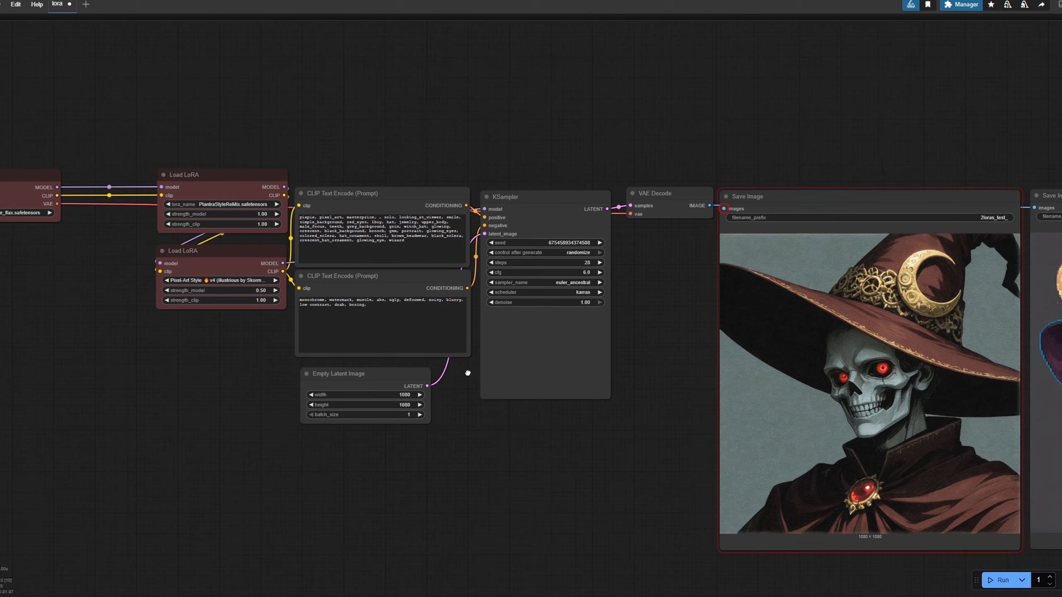
scroll(45, 168, left, 3)
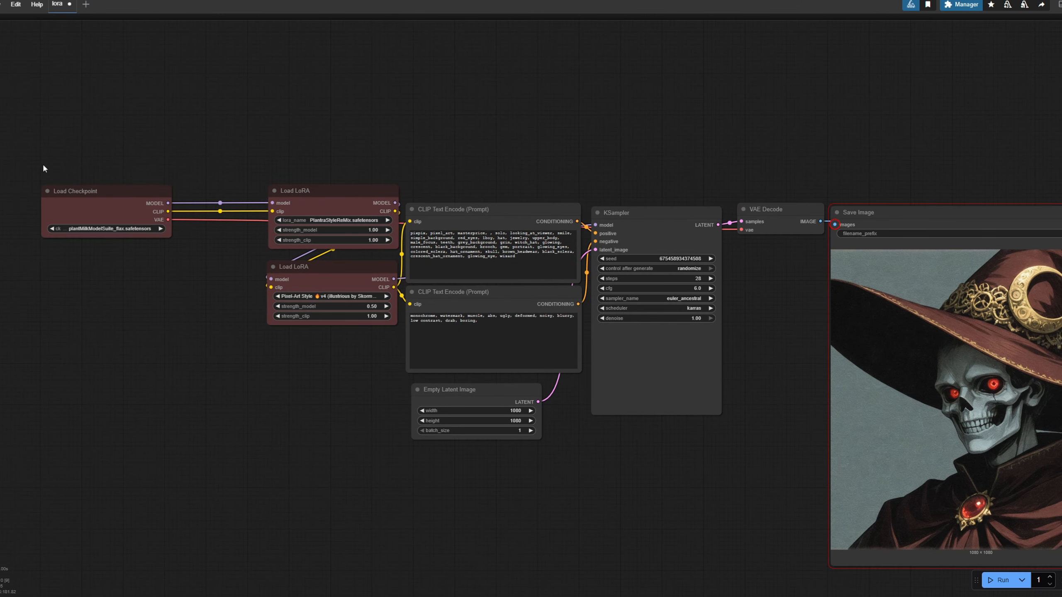
scroll(360, 253, right, 3)
scroll(274, 186, left, 2)
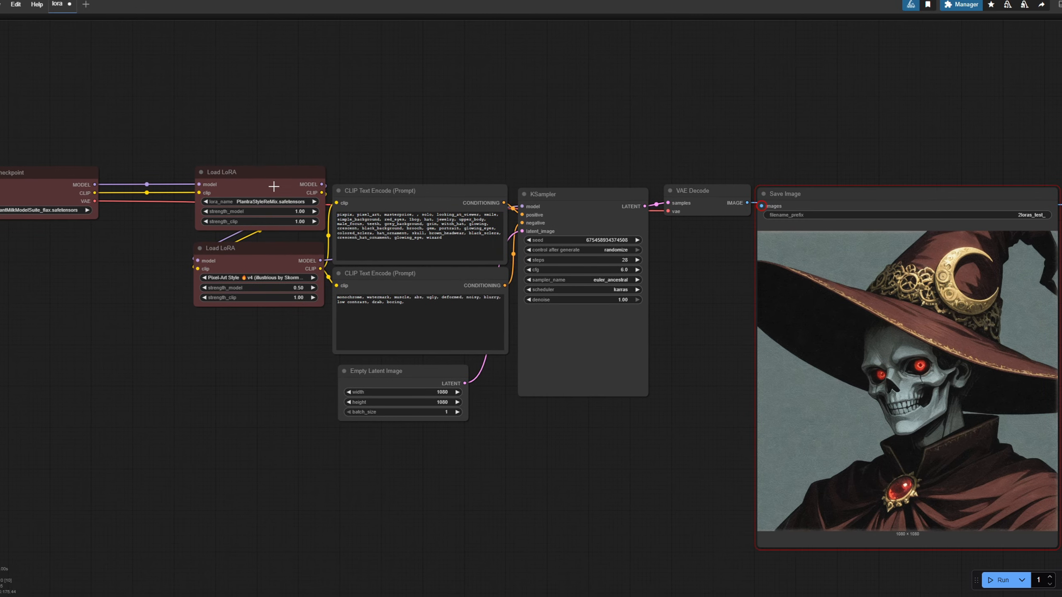
scroll(438, 250, left, 1)
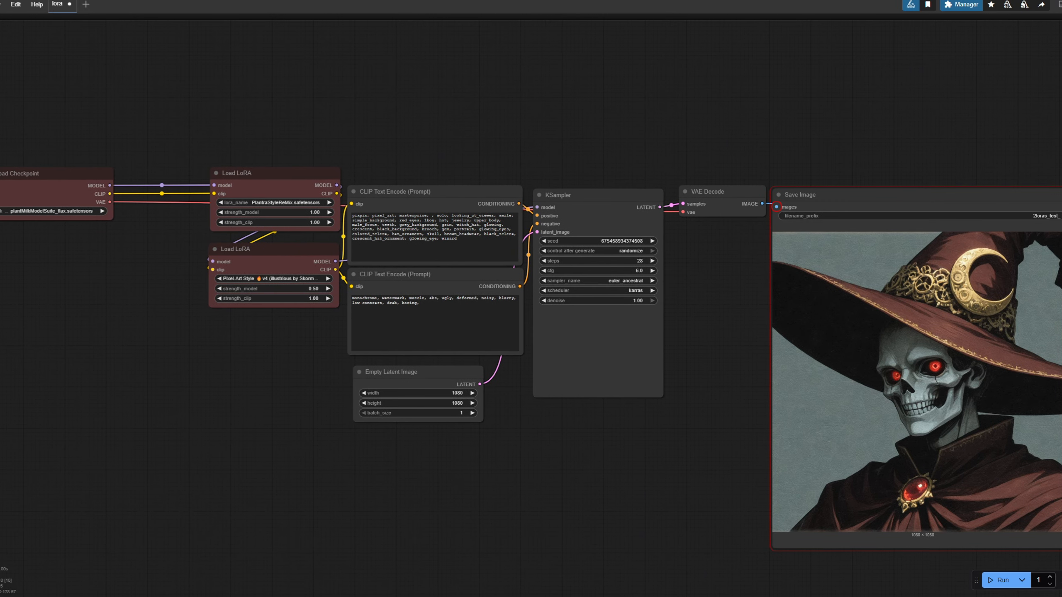
- Open the model library and view the LoRA files available to the upper Load LoRA node
click(0, 90)
click(293, 202)
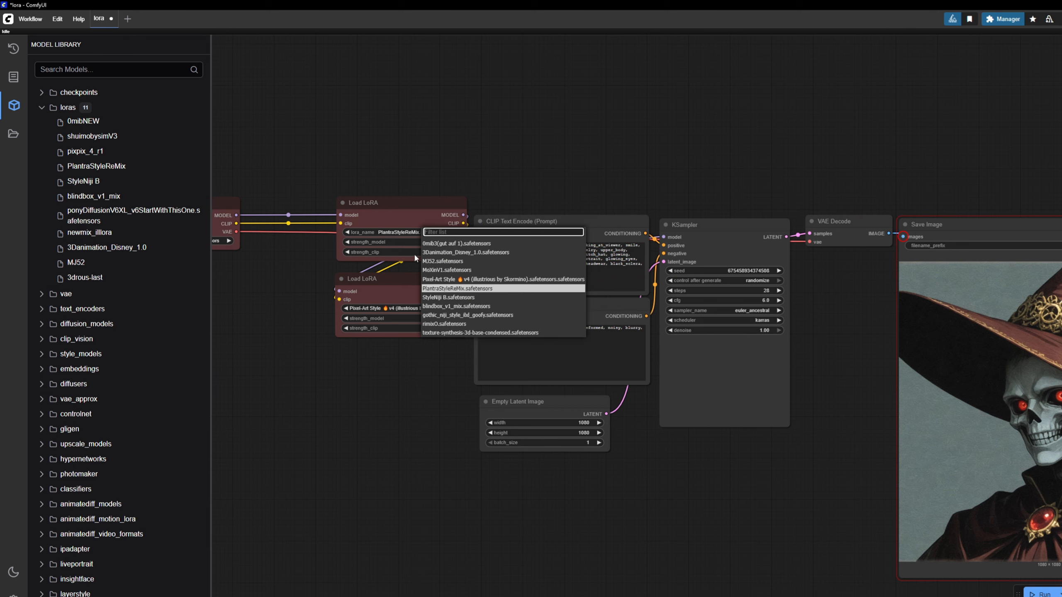
drag(357, 161, 461, 173)
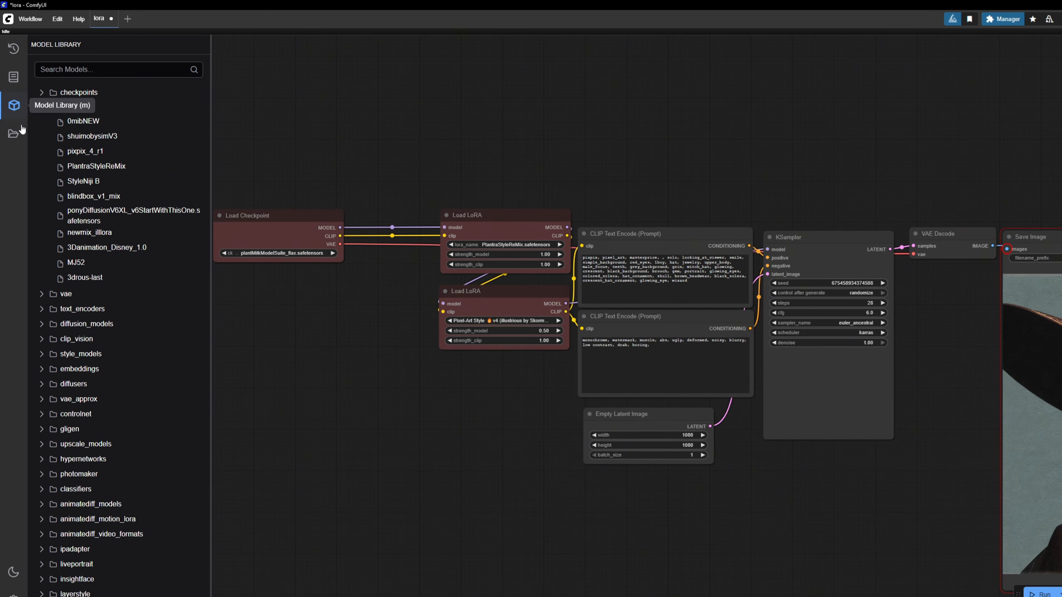
- Assign StyleNiji B from the model library's loras folder to the upper Load LoRA node
double_click(7, 109)
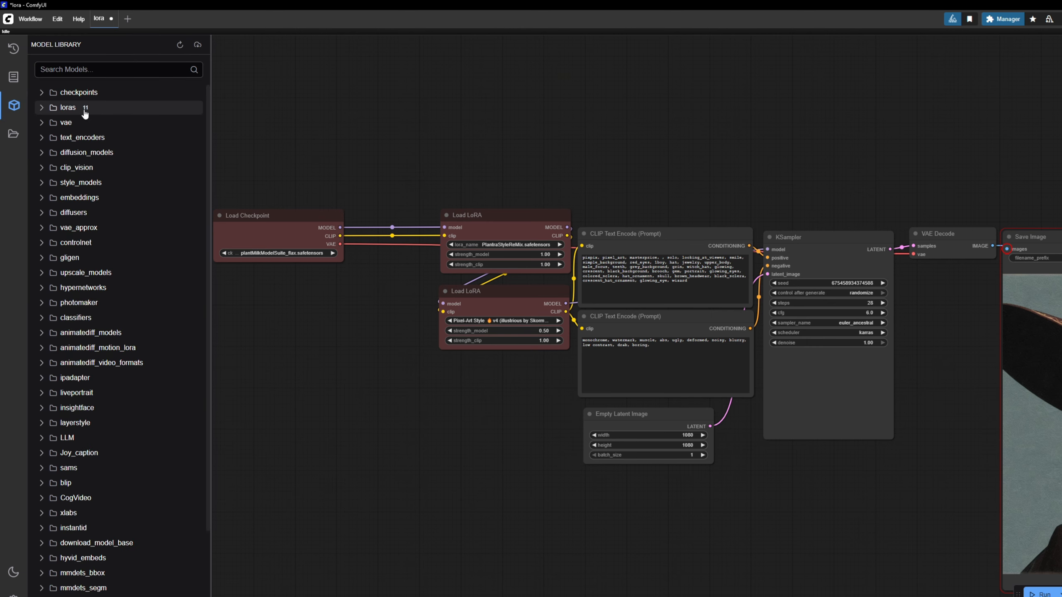
click(84, 110)
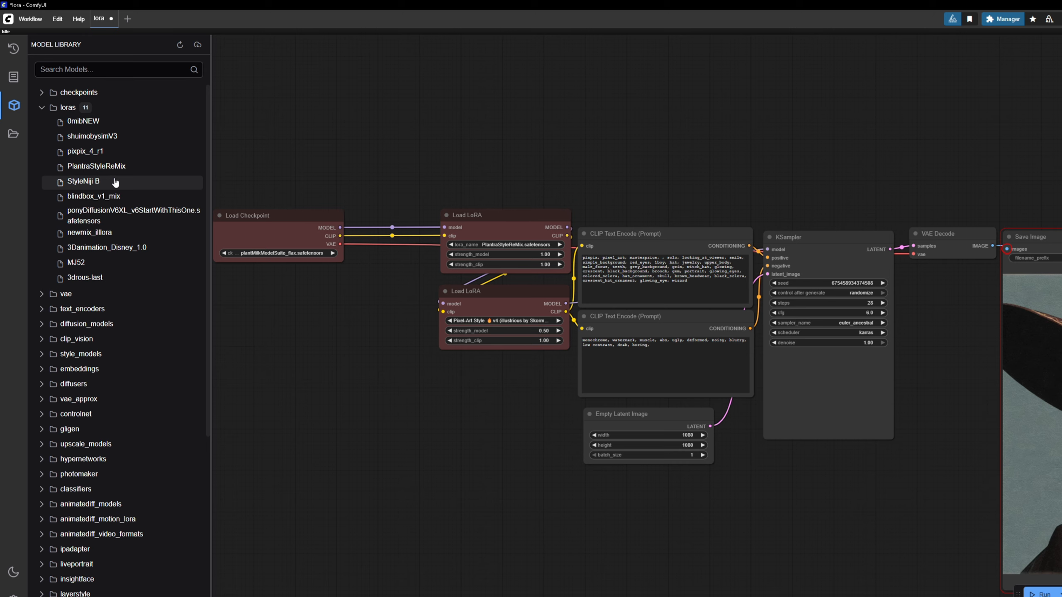
drag(115, 183, 508, 227)
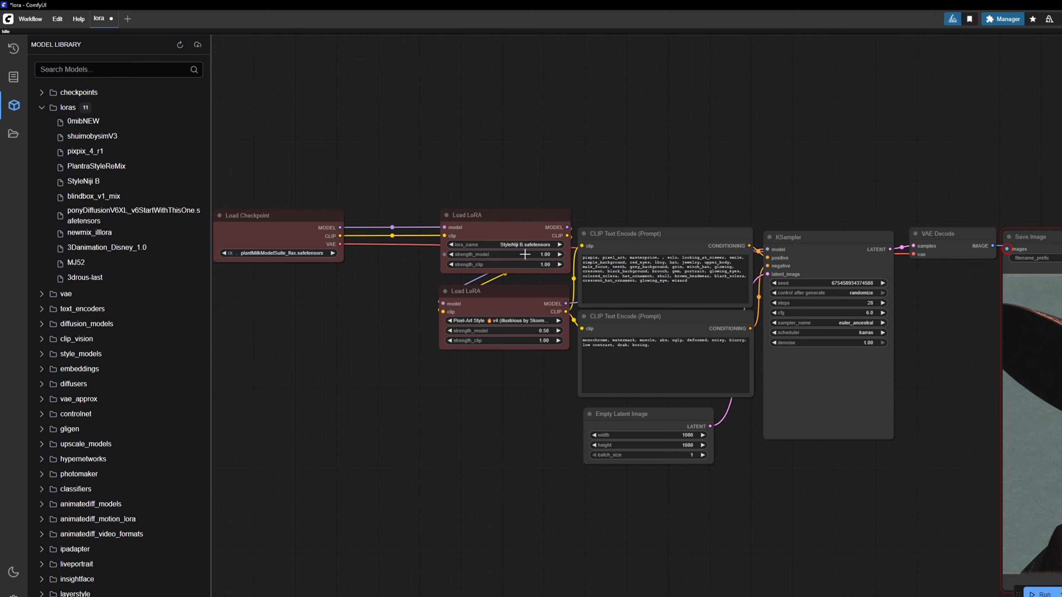
- Check the upper Load LoRA node's file choices and the library's other model folders, and close the model library
click(504, 245)
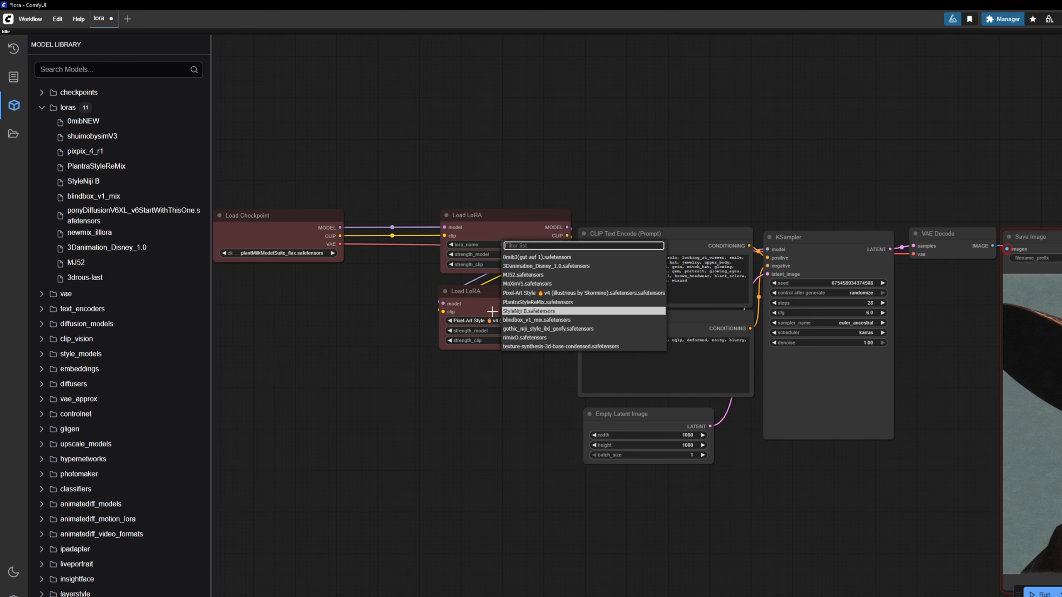
click(54, 107)
scroll(147, 475, down, 3)
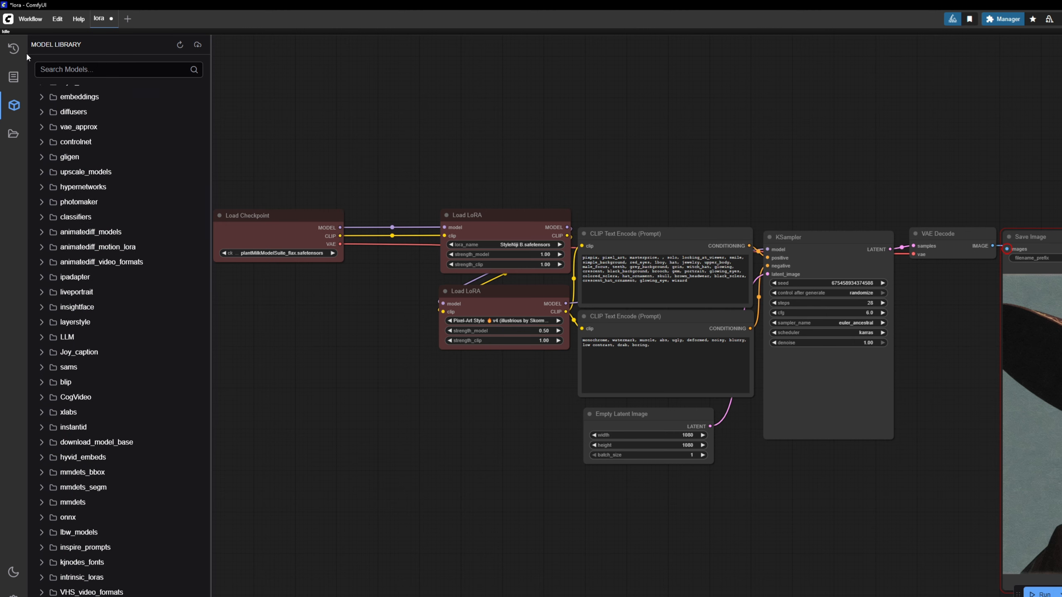
click(10, 109)
- Move both CLIP Text Encode (Prompt) nodes slightly upward beside the Load LoRA nodes
scroll(739, 170, right, 10)
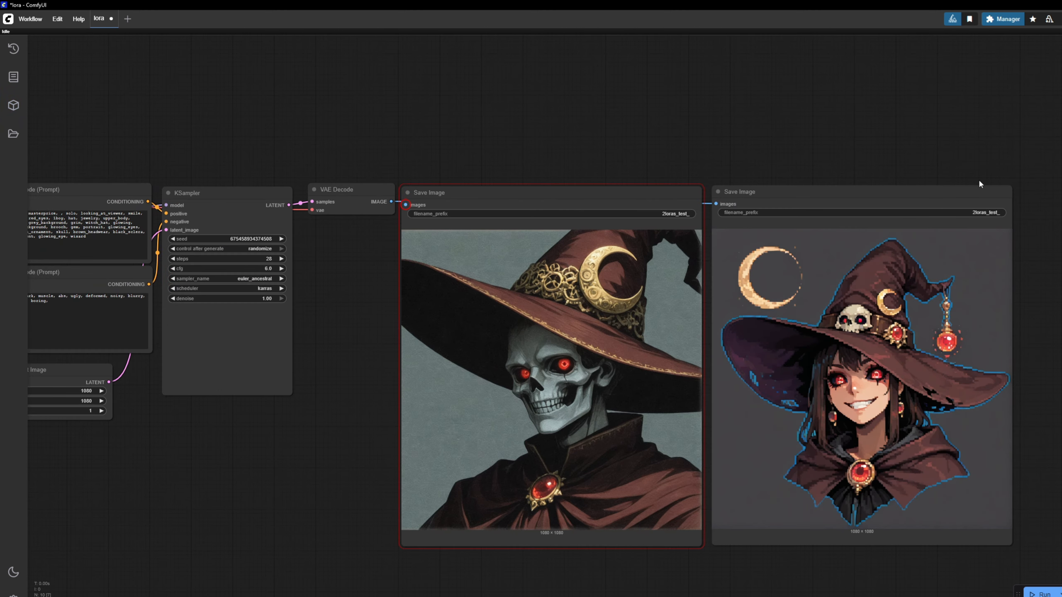
scroll(502, 155, left, 5)
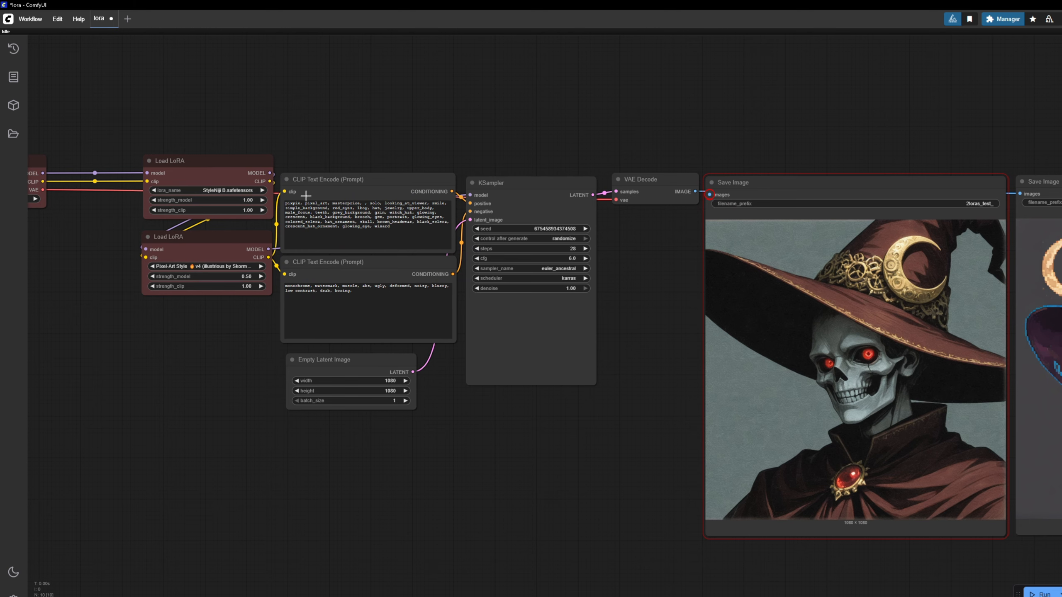
mouse_move(393, 183)
mouse_down()
mouse_move(403, 151)
mouse_move(396, 168)
mouse_up()
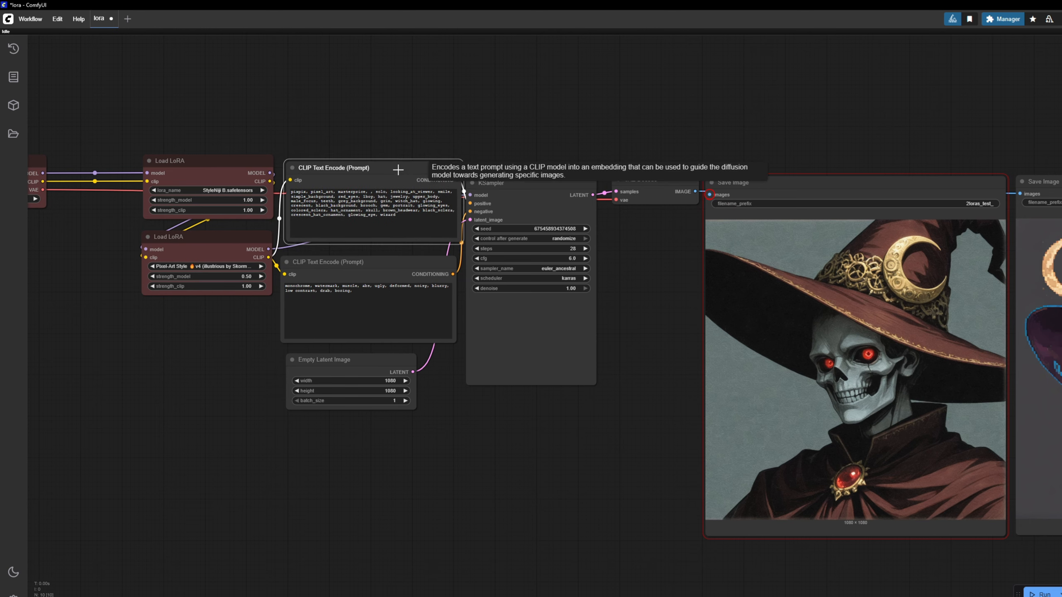
drag(327, 262, 322, 251)
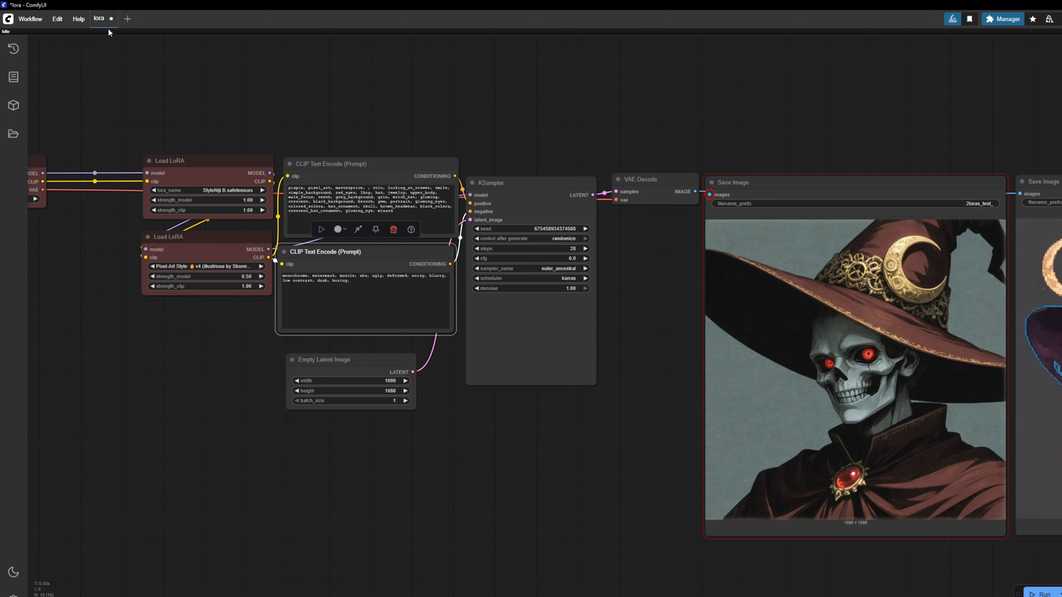
click(29, 19)
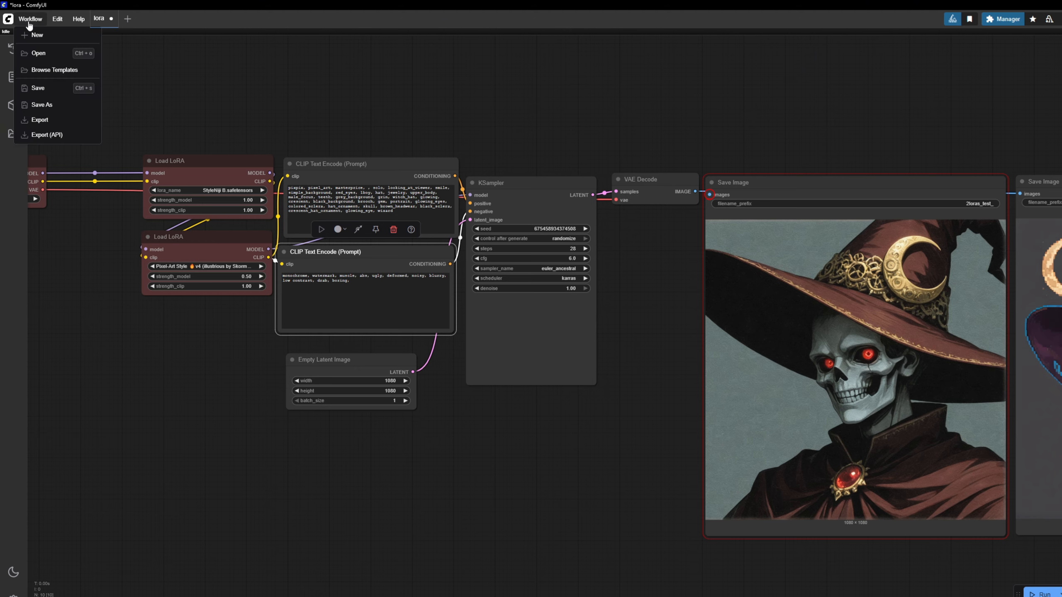
click(118, 35)
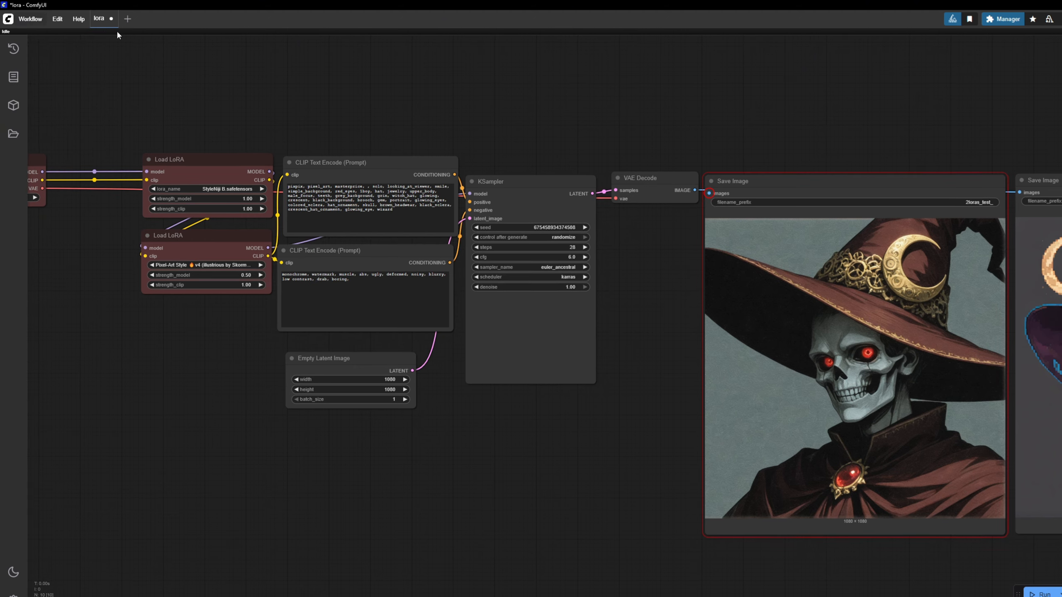
- View the whole workflow with the skull wizard and pixel-art witch images side by side
drag(486, 123, 396, 92)
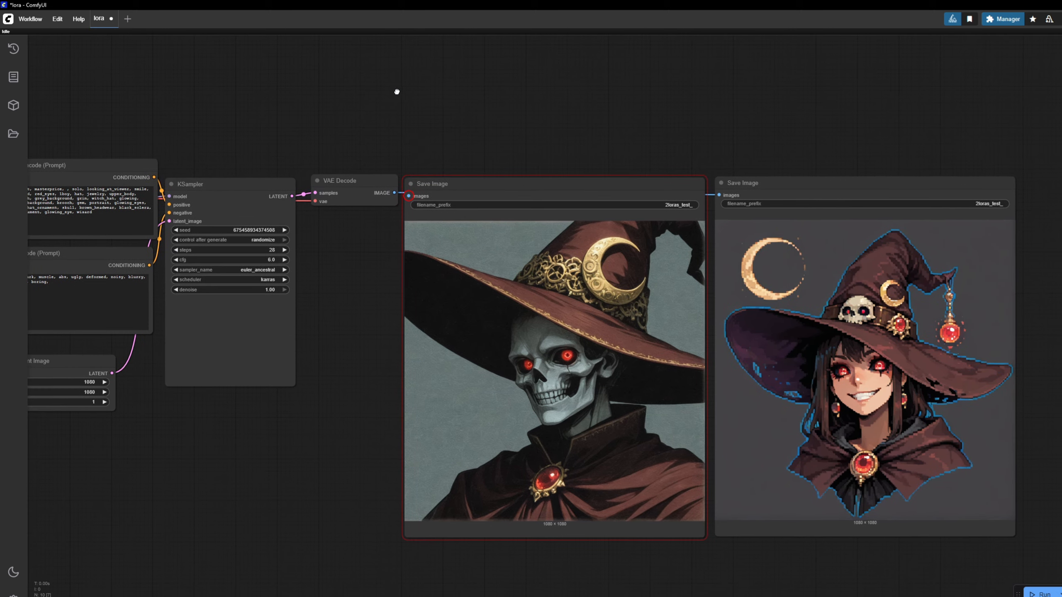
scroll(543, 228, down, 4)
scroll(569, 246, down, 1)
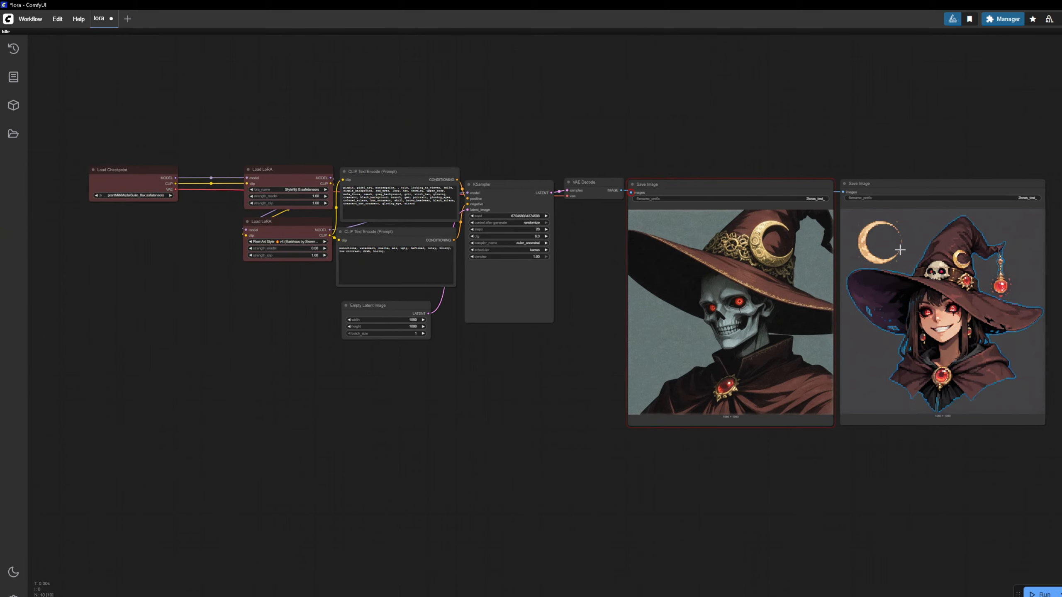
scroll(1022, 253, up, 6)
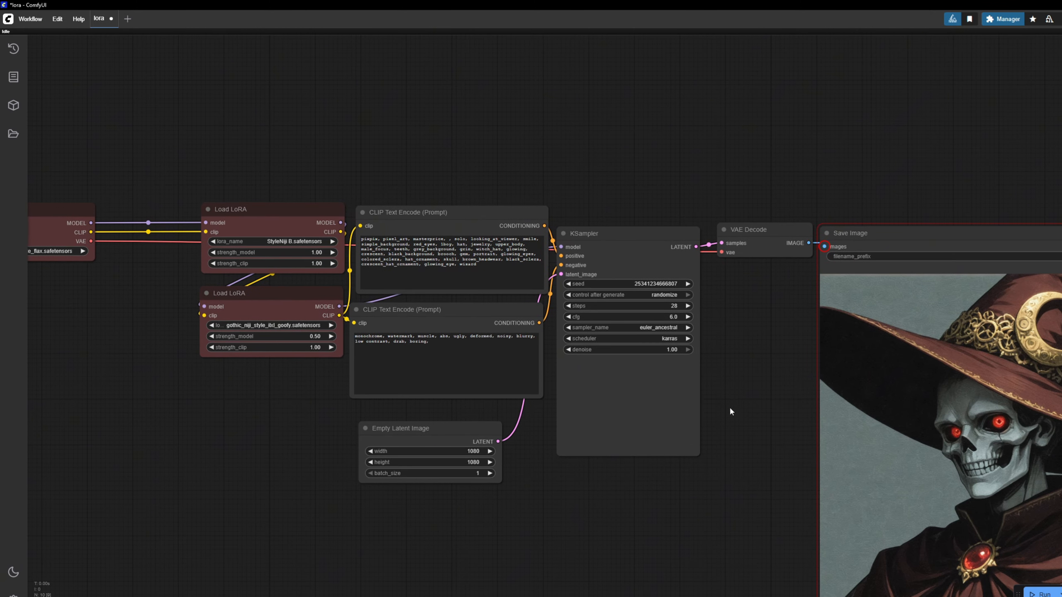
- Examine the image made with StyleNiji B and gothic_niji_style_ilxl_goofy up close and beside the original skull wizard
drag(730, 412, 283, 319)
drag(942, 354, 602, 355)
scroll(634, 356, up, 3)
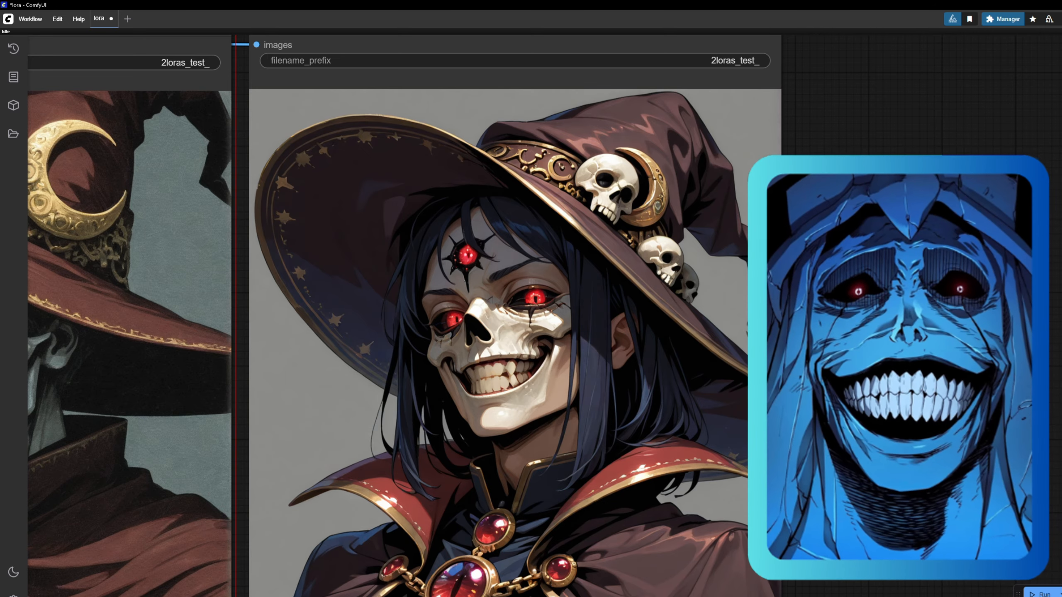
scroll(570, 341, down, 1)
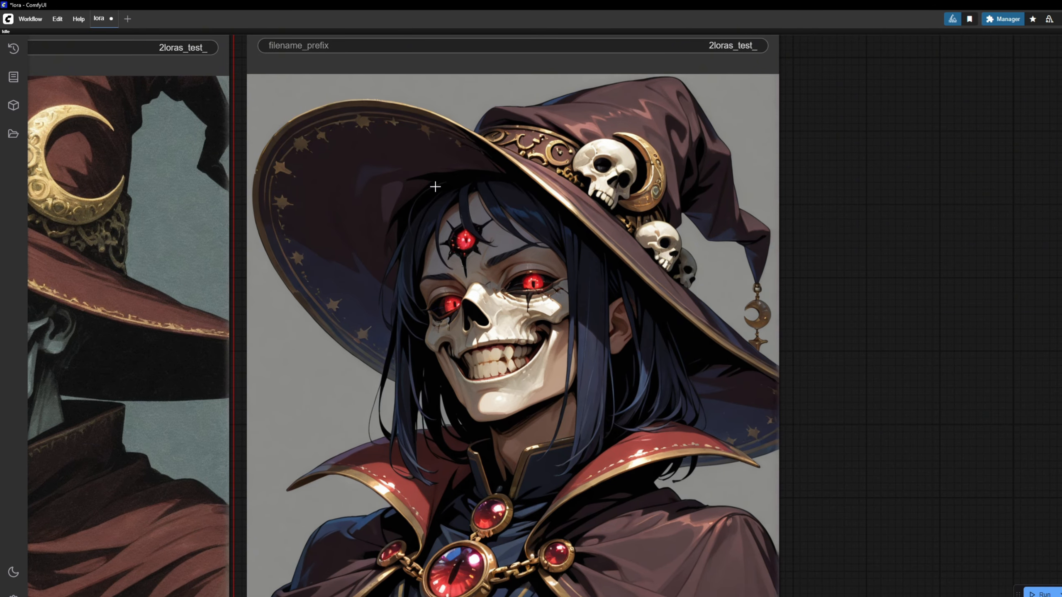
scroll(619, 395, down, 1)
drag(118, 358, 340, 319)
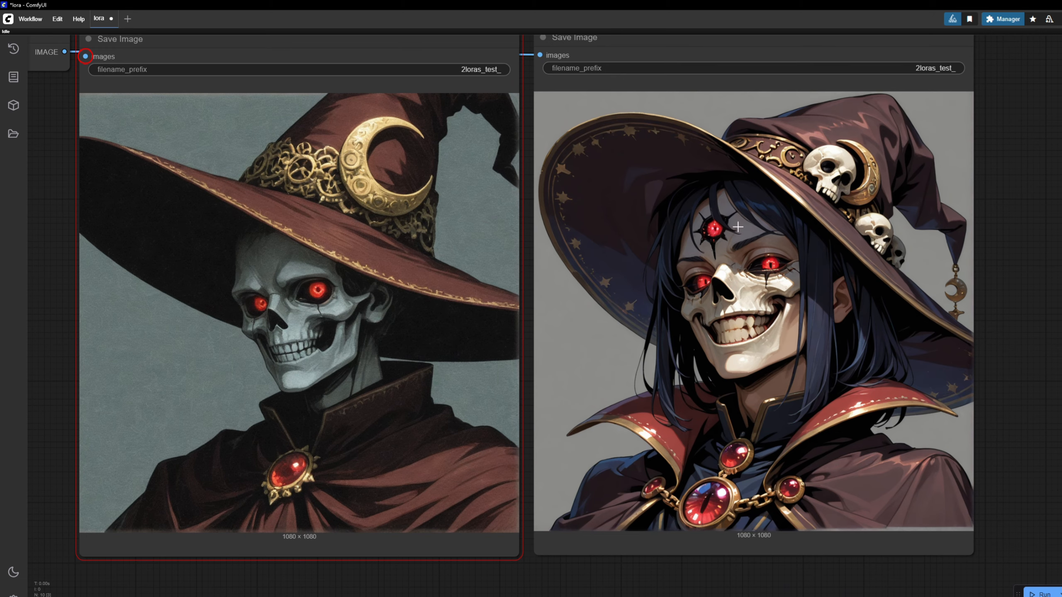
scroll(738, 227, down, 3)
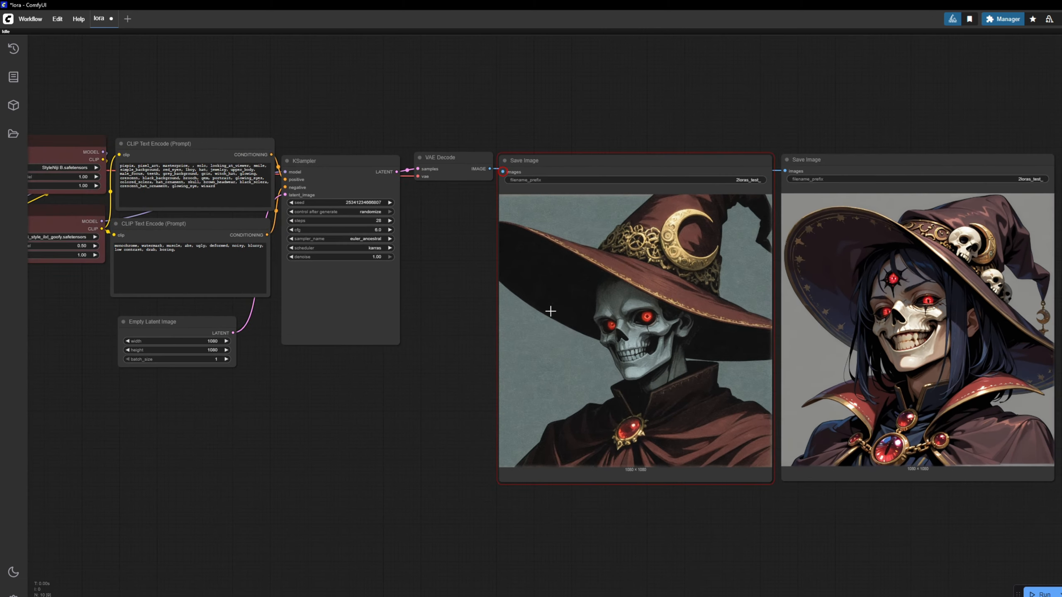
- Check the names and strengths of the two chained LoRAs, the prompts, and the KSampler settings
drag(549, 308, 730, 367)
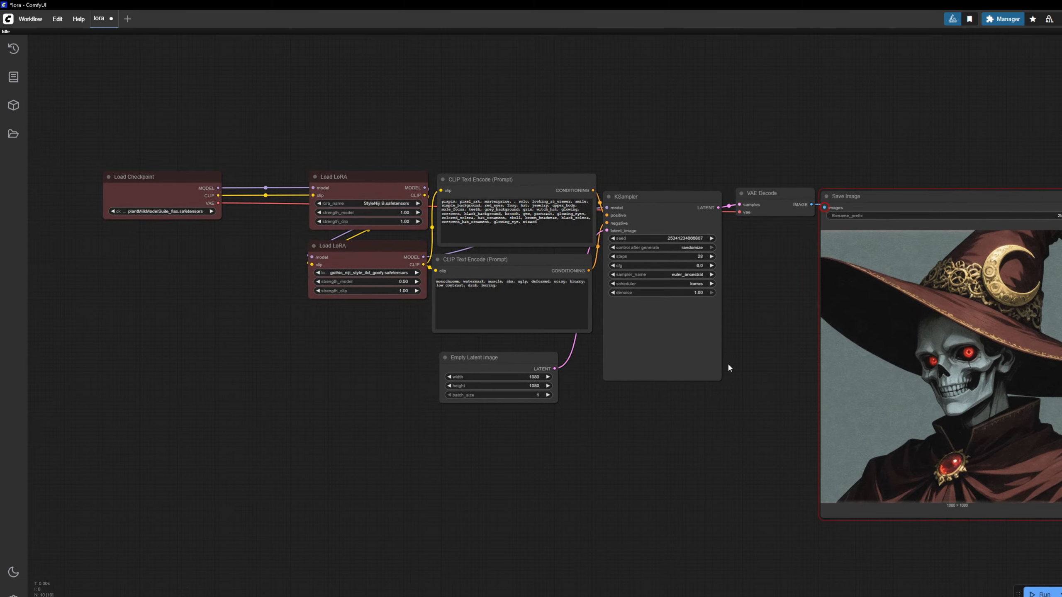
scroll(394, 235, up, 6)
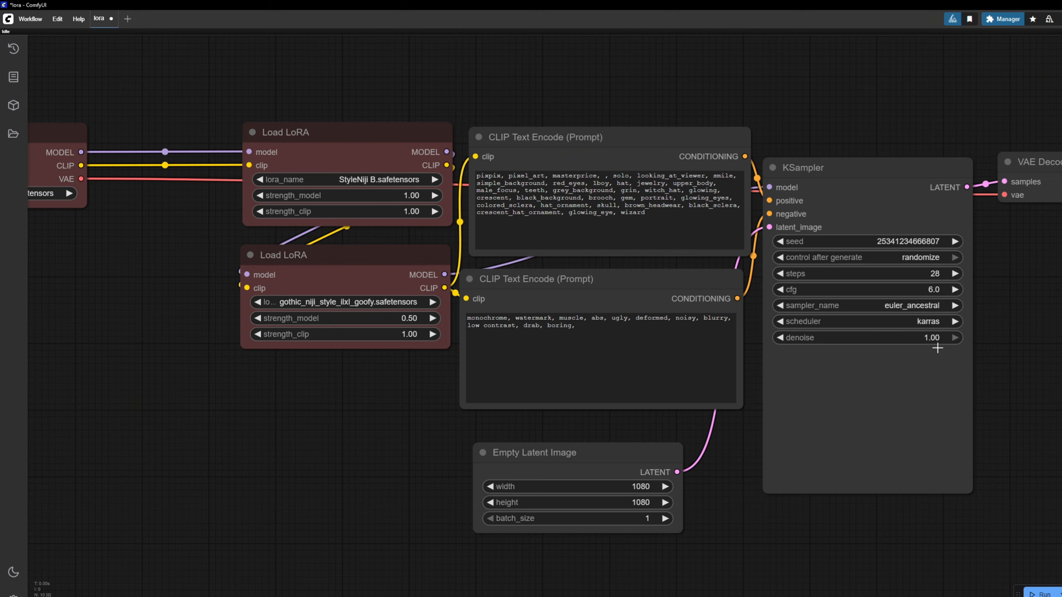
drag(772, 338, 183, 322)
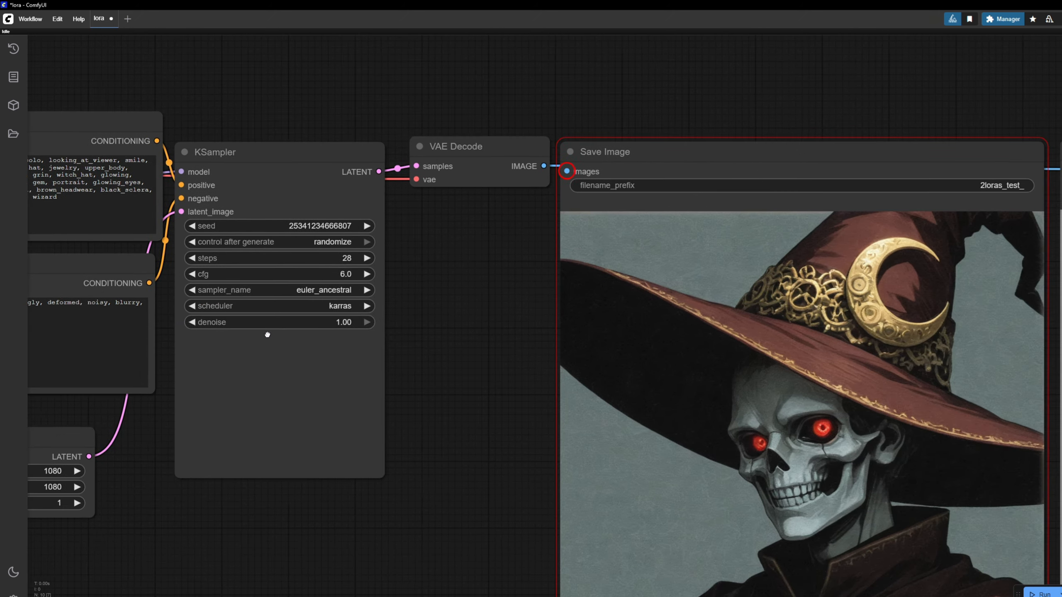
- Compare the hat, face and brooch details of the skull wizard and the gothic-style image side by side
scroll(268, 334, down, 2)
drag(379, 280, 173, 318)
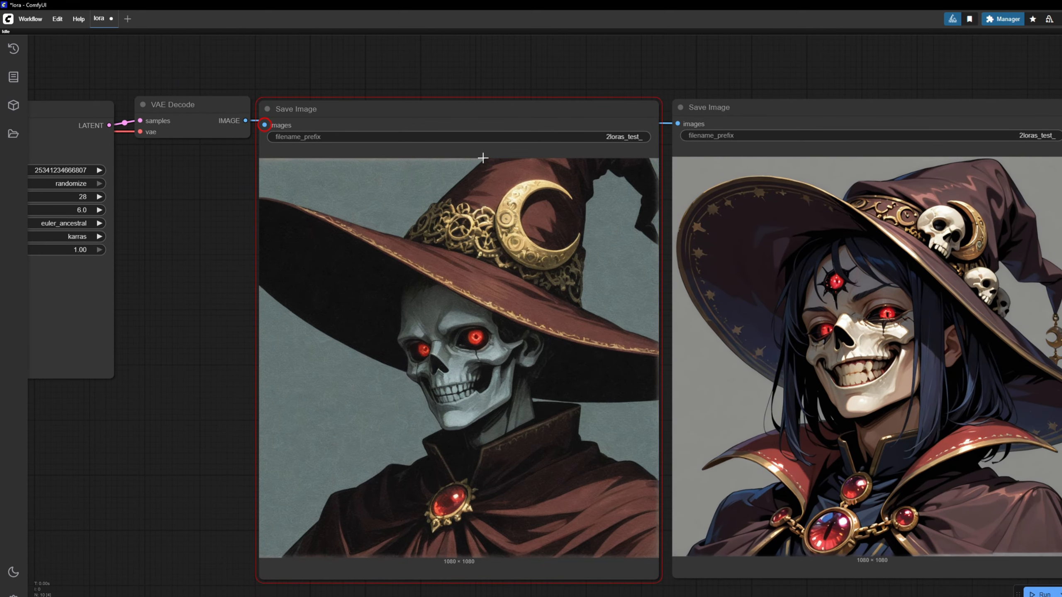
drag(970, 219, 924, 190)
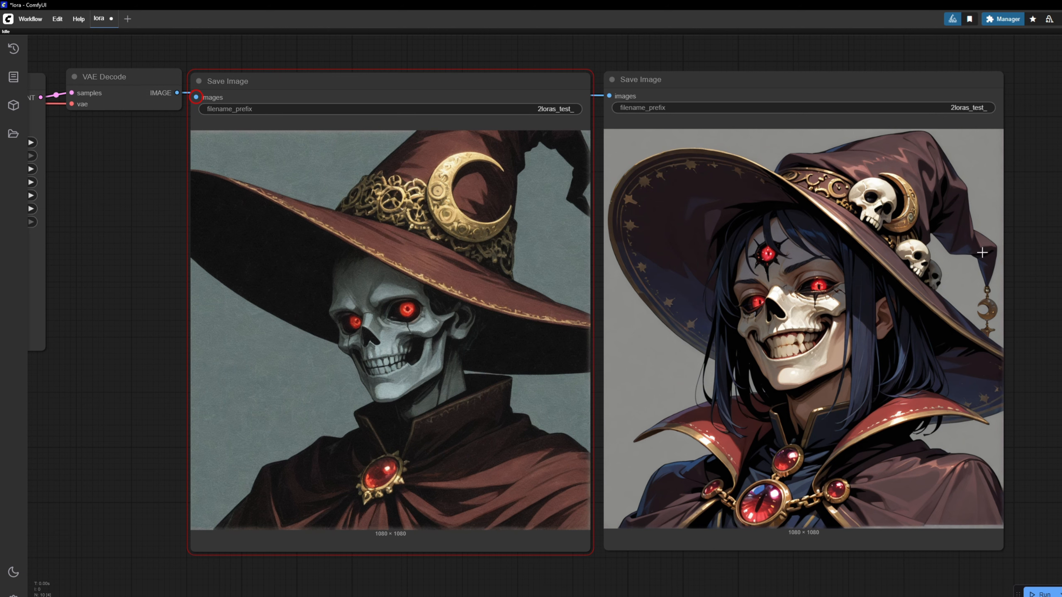
drag(980, 253, 1034, 280)
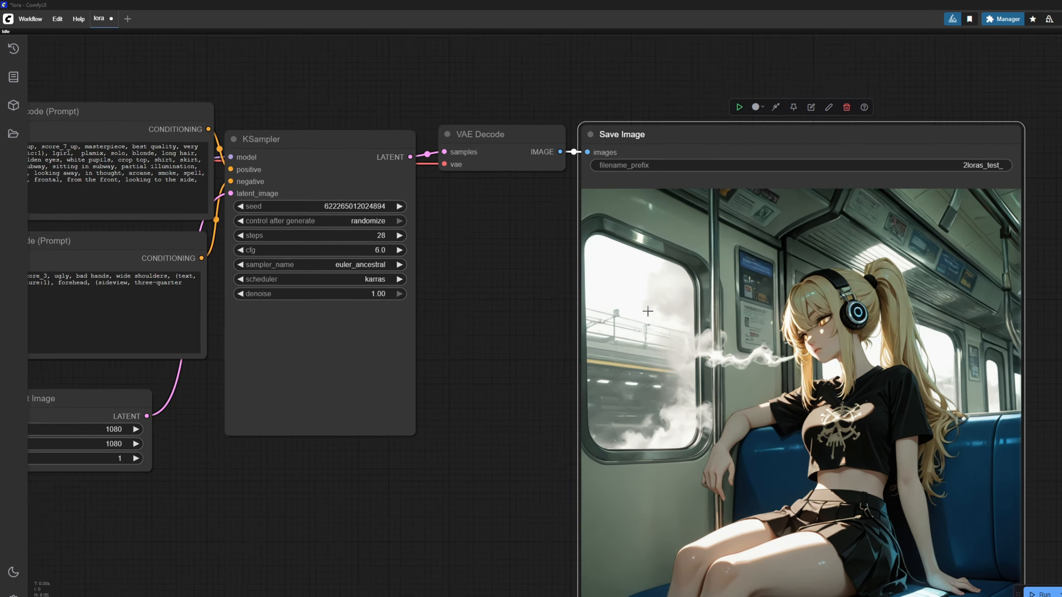
- Examine the blonde subway girl image up close and check it against the two chained LoRAs, prompts and KSampler settings
drag(589, 375, 408, 272)
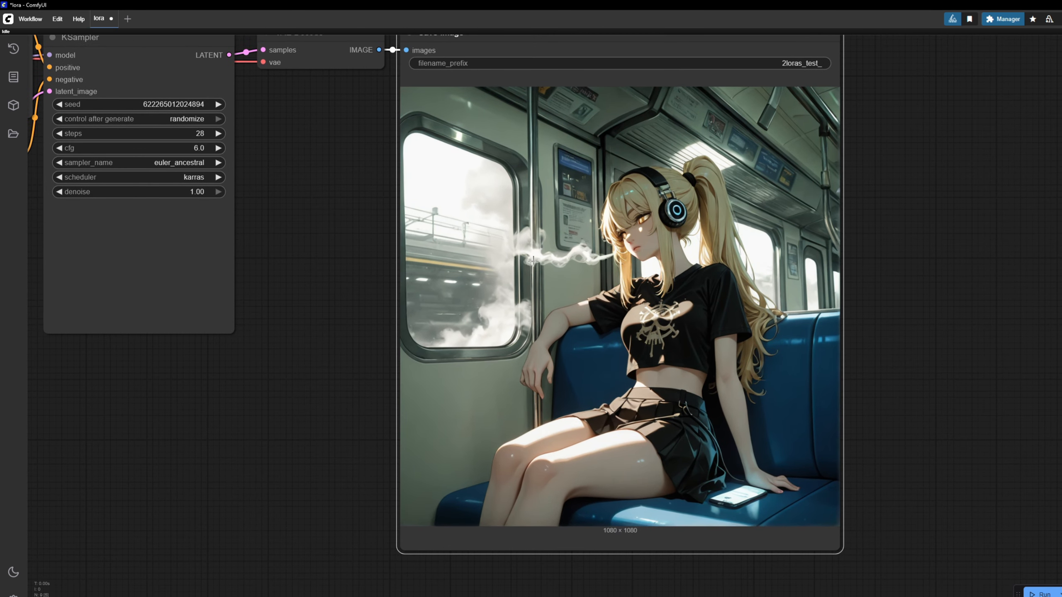
scroll(485, 368, up, 4)
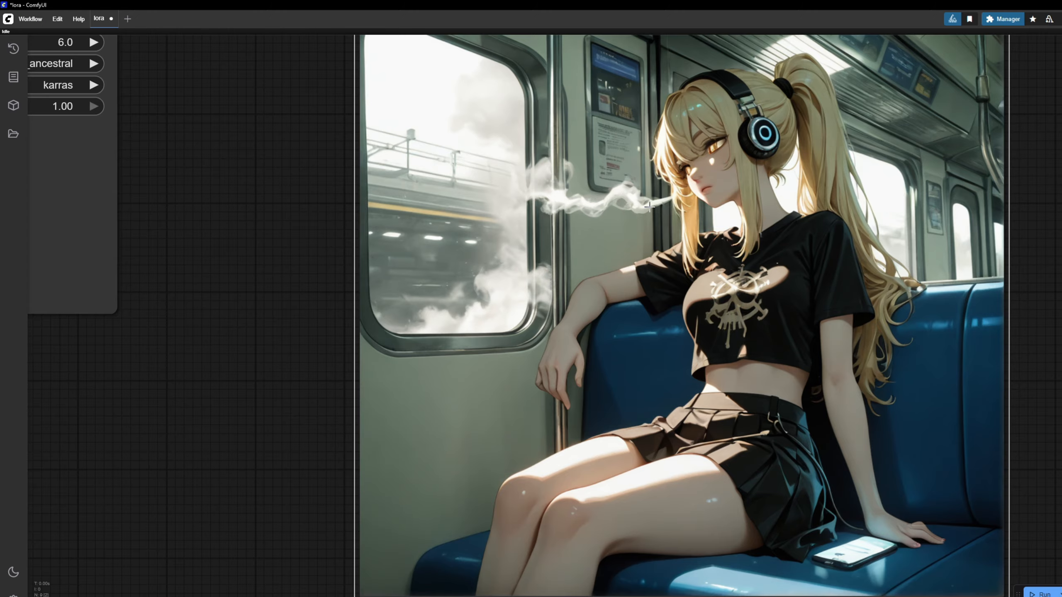
scroll(649, 205, down, 2)
scroll(627, 205, down, 3)
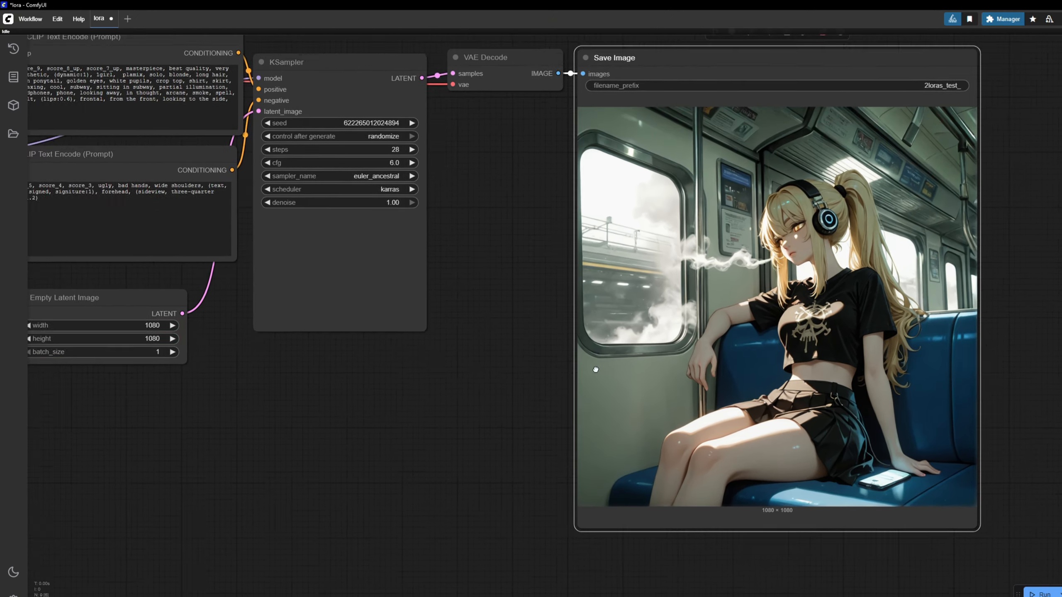
drag(240, 274, 470, 351)
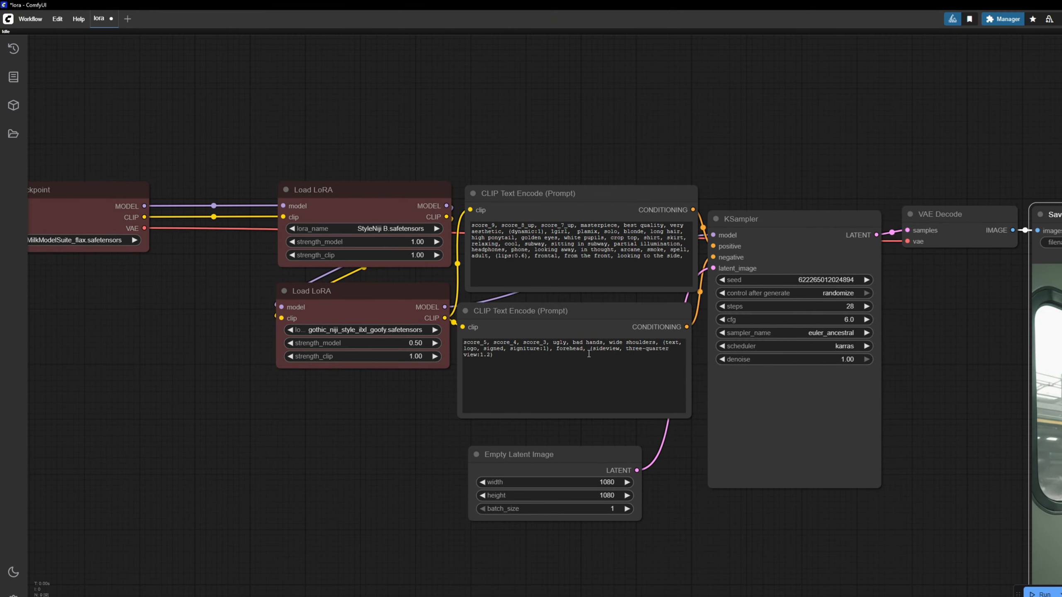
scroll(589, 354, right, 10)
scroll(588, 354, down, 3)
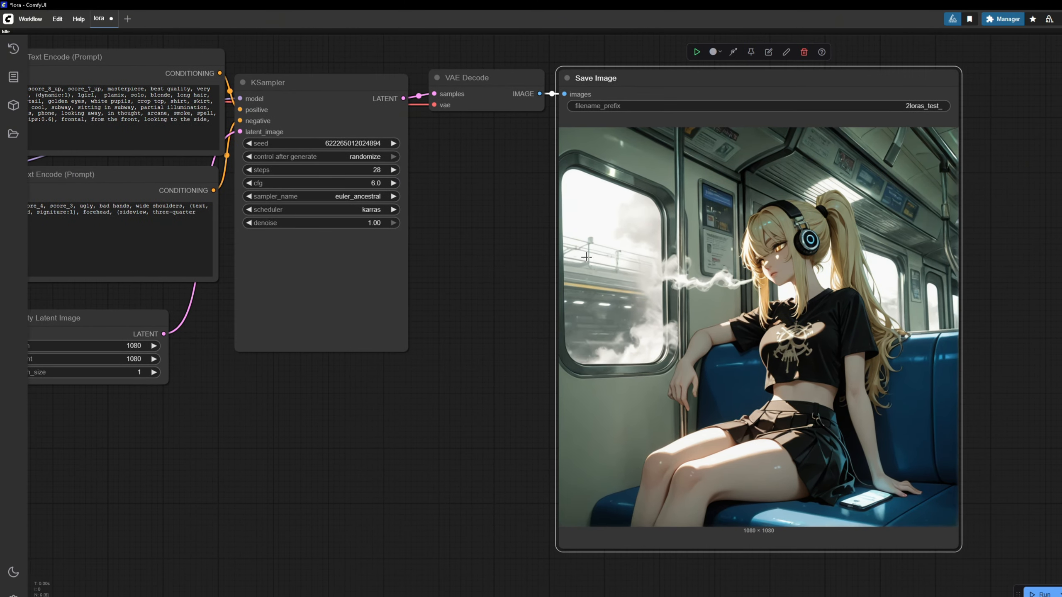
scroll(567, 380, left, 6)
scroll(568, 381, up, 2)
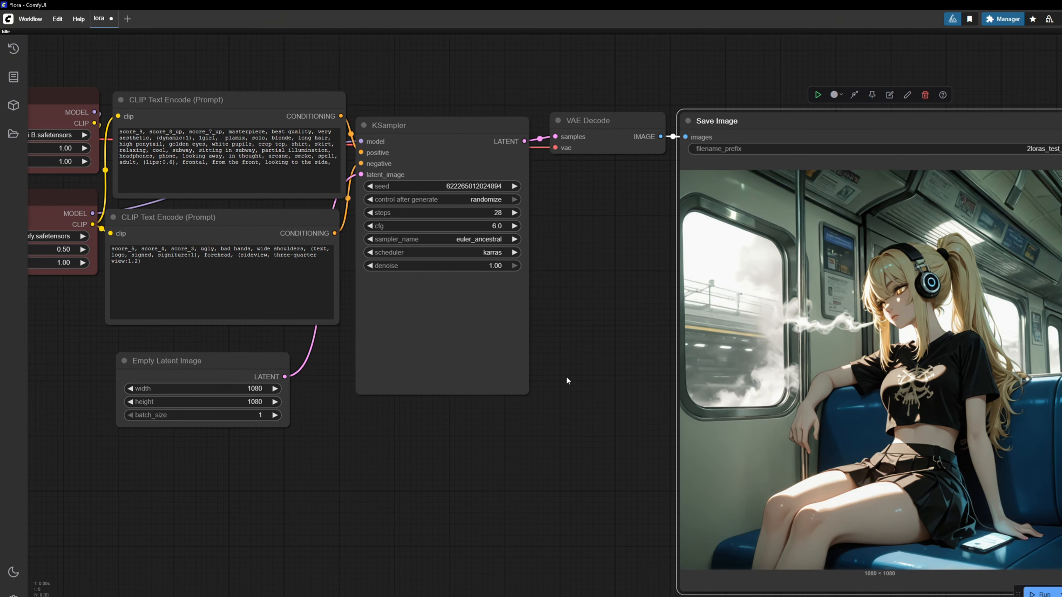
scroll(567, 381, down, 3)
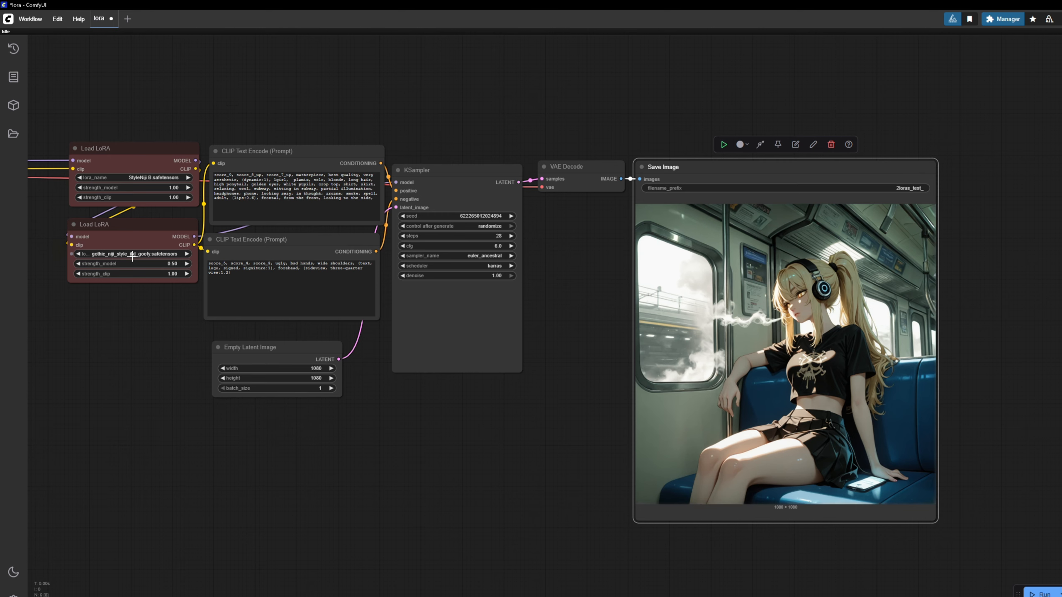
- Switch the second chained LoRA to Pixel-Art Style v4 (illustrious) and generate a new image
click(132, 256)
click(209, 308)
drag(804, 368, 608, 359)
scroll(608, 358, up, 4)
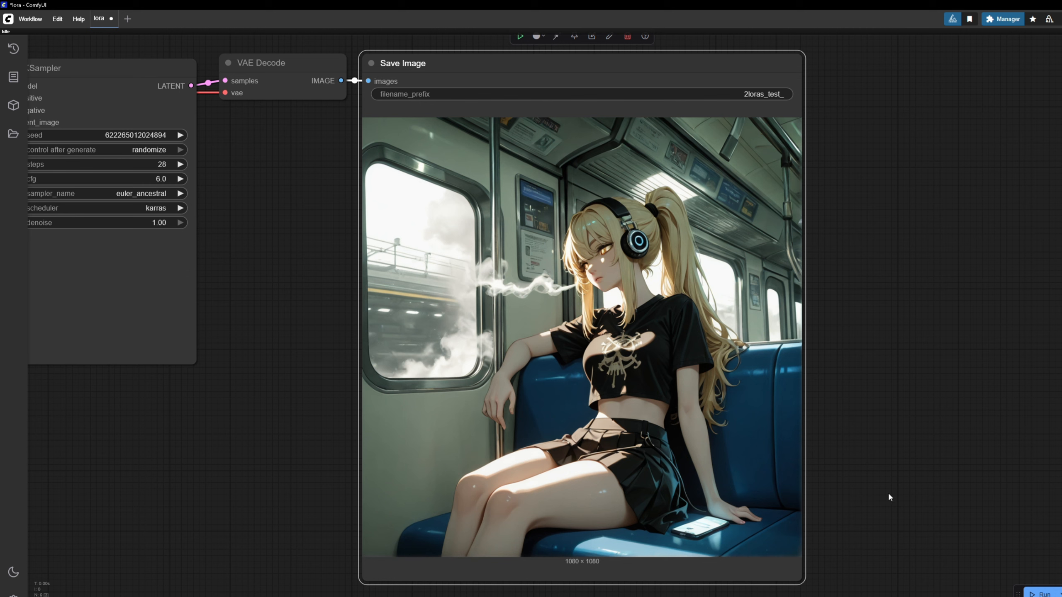
click(1043, 593)
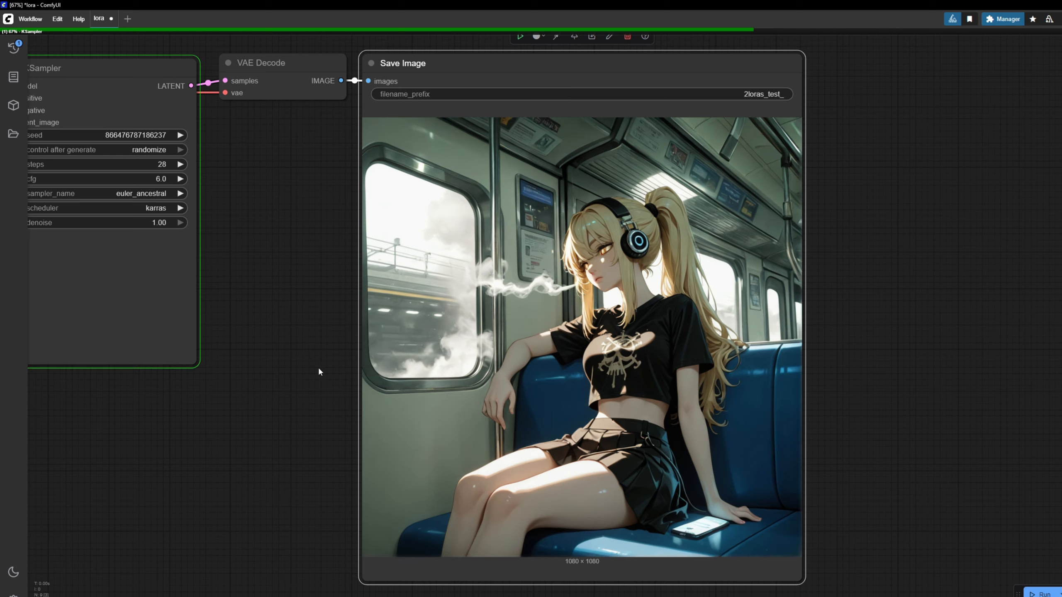
drag(323, 332, 385, 349)
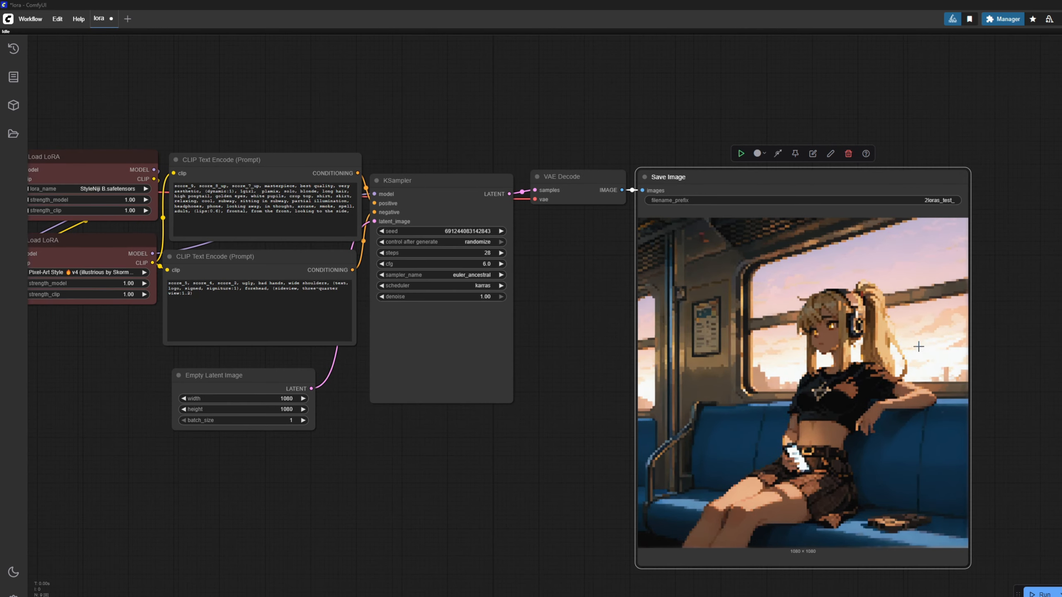
- Examine the face, hair and clothing details of the pixel-art subway girl up close
scroll(991, 364, up, 5)
drag(991, 365, 764, 303)
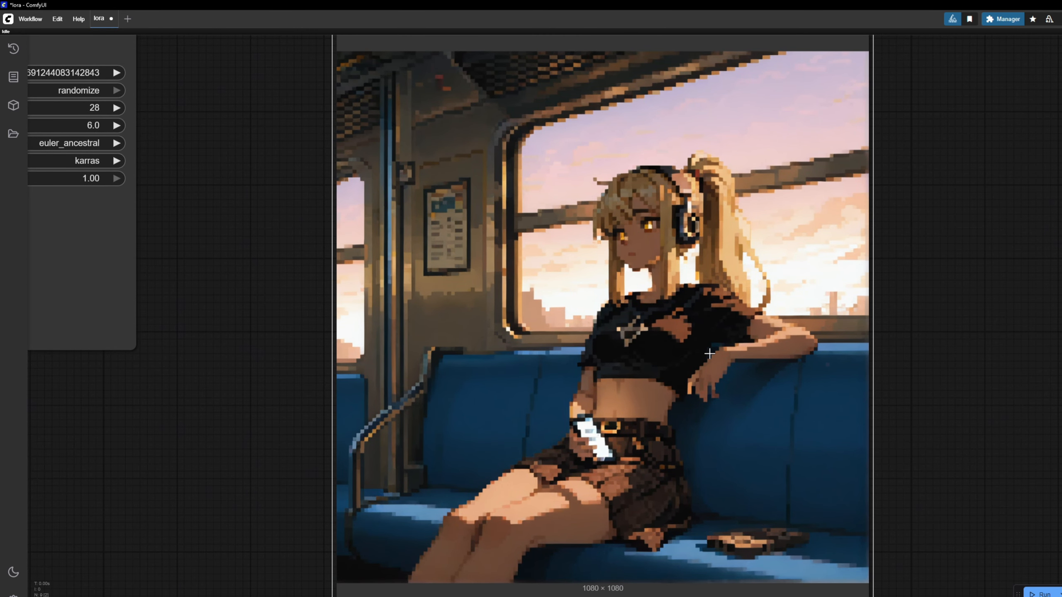
scroll(685, 309, up, 3)
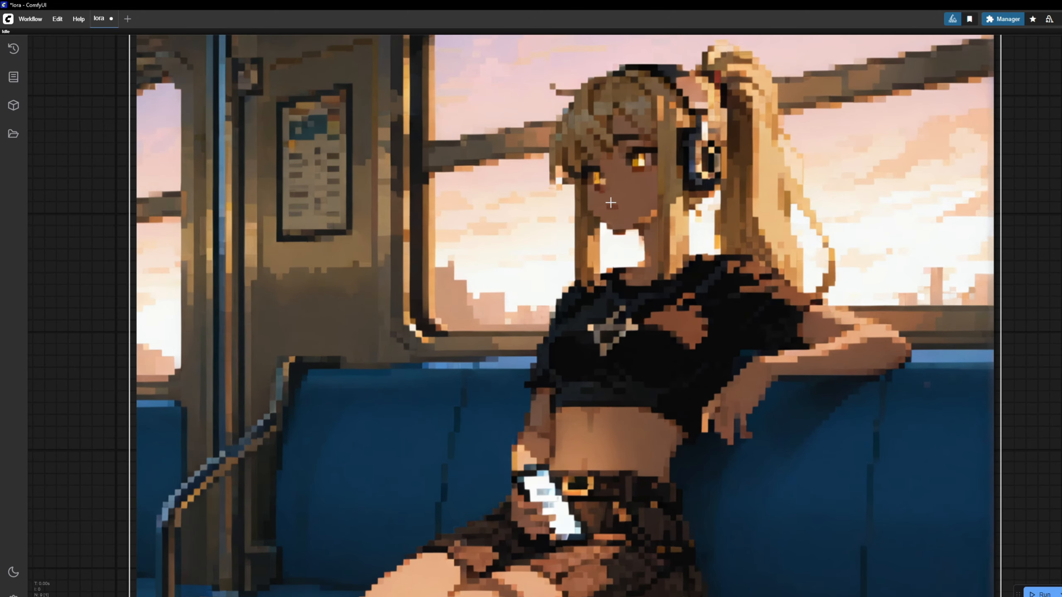
scroll(611, 204, down, 7)
scroll(646, 167, up, 5)
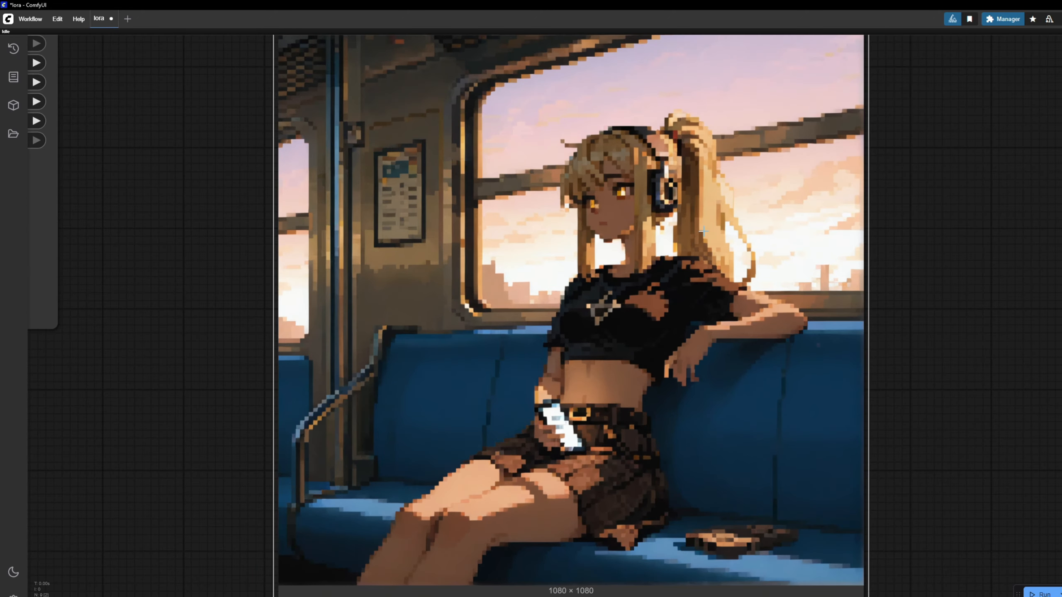
scroll(563, 449, down, 6)
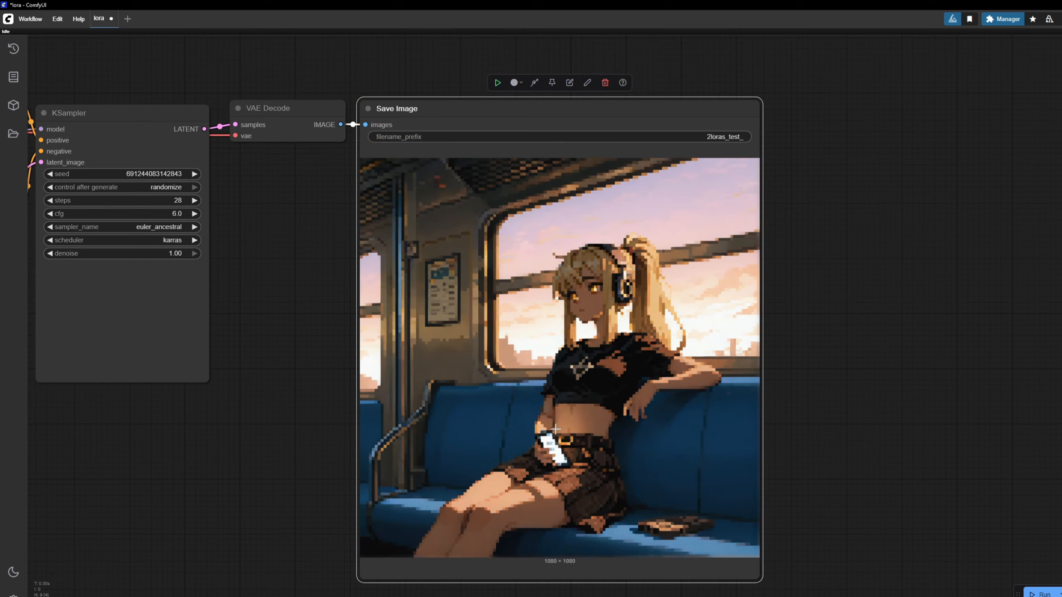
- Compare the pixel-art subway image with the chained StyleNiji B and Pixel-Art Style v4 LoRA strengths and the KSampler settings
drag(556, 431, 642, 363)
scroll(498, 258, left, 5)
scroll(498, 258, up, 2)
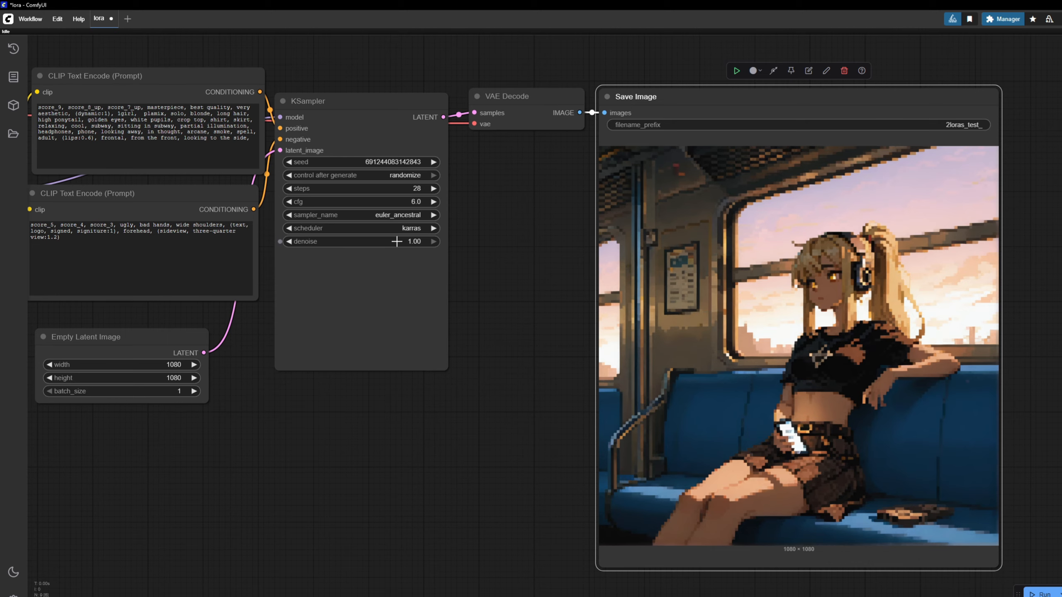
drag(396, 242, 742, 308)
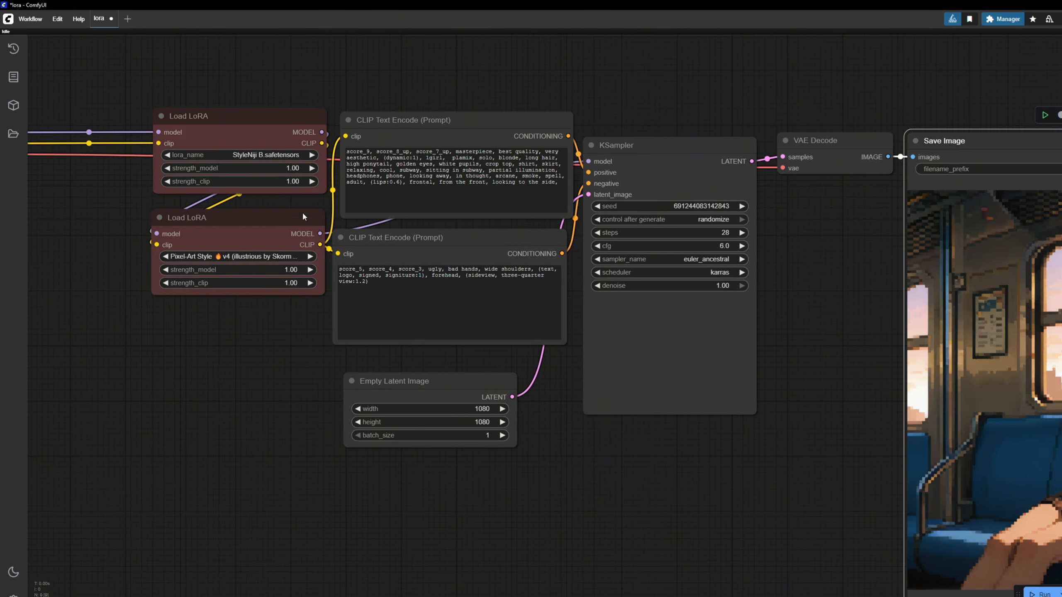
scroll(786, 275, right, 6)
scroll(786, 275, down, 1)
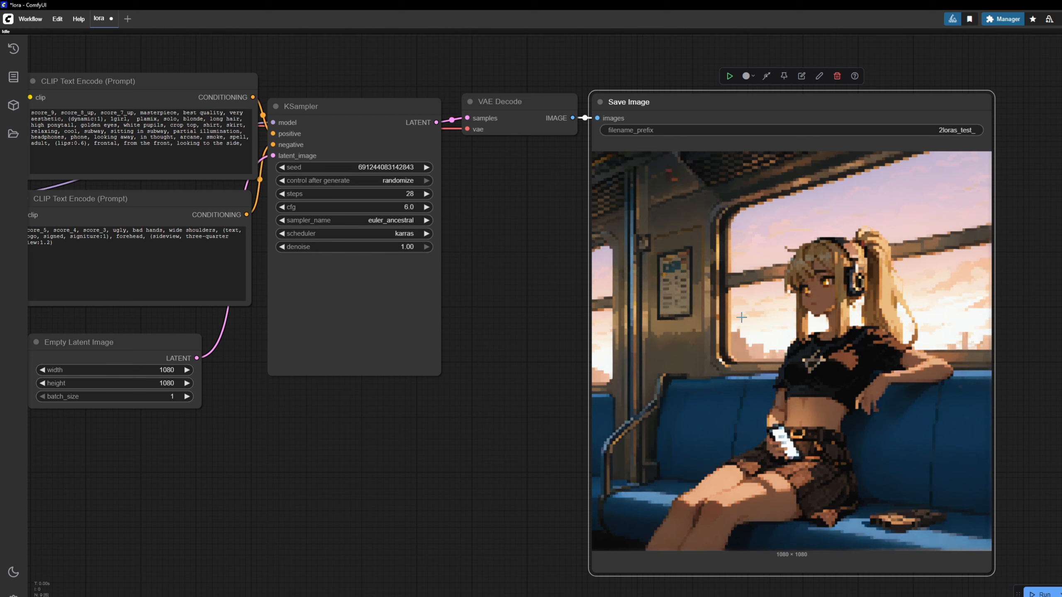
scroll(742, 318, left, 5)
scroll(741, 318, up, 1)
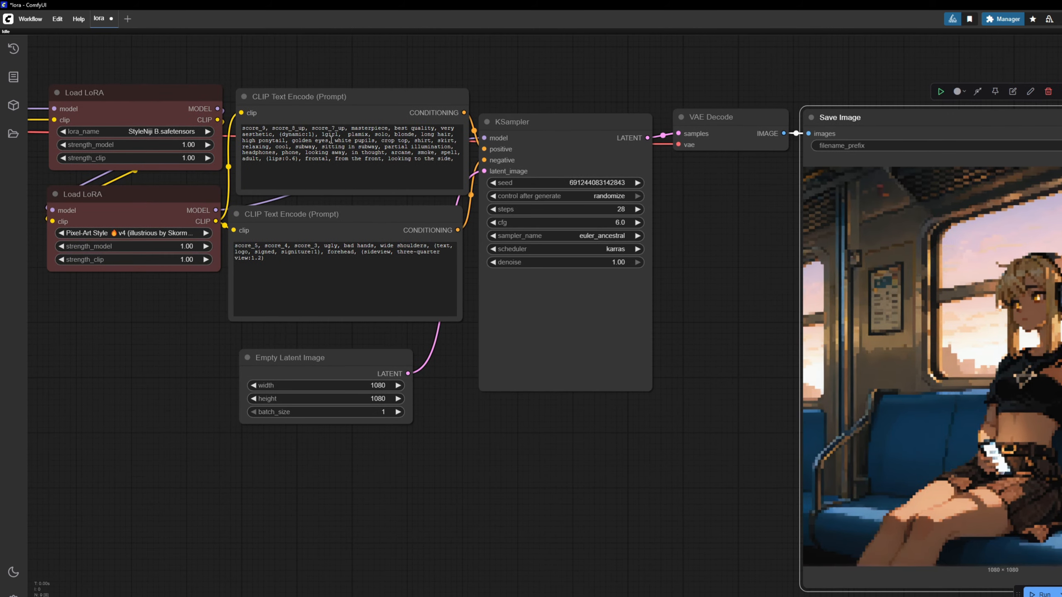
- Review the positive and negative prompt texts and the whole chain from the checkpoint to the pixel-art image
drag(328, 159, 249, 124)
click(341, 293)
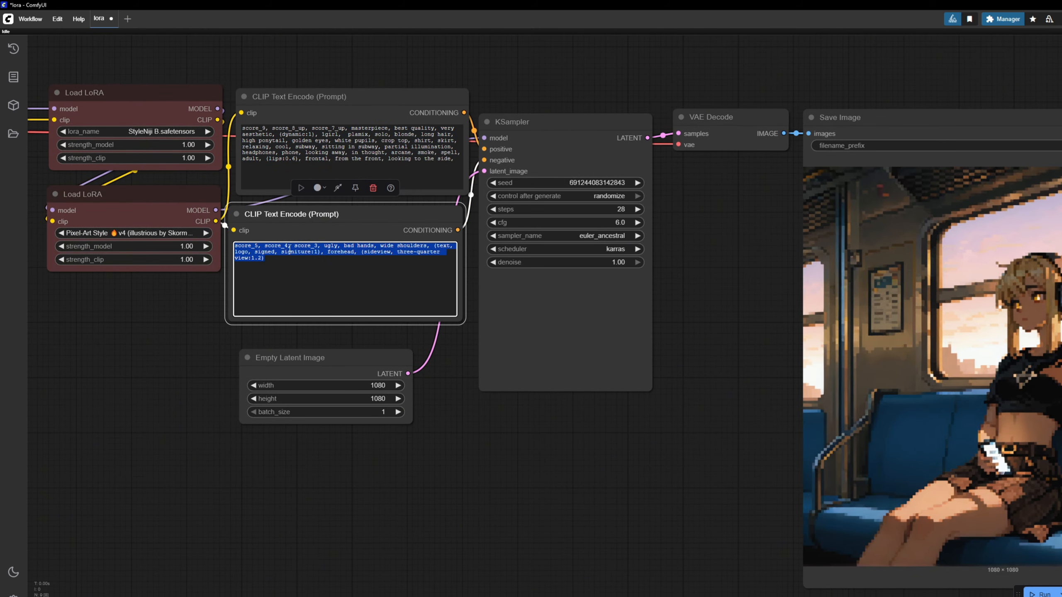
drag(328, 141, 277, 106)
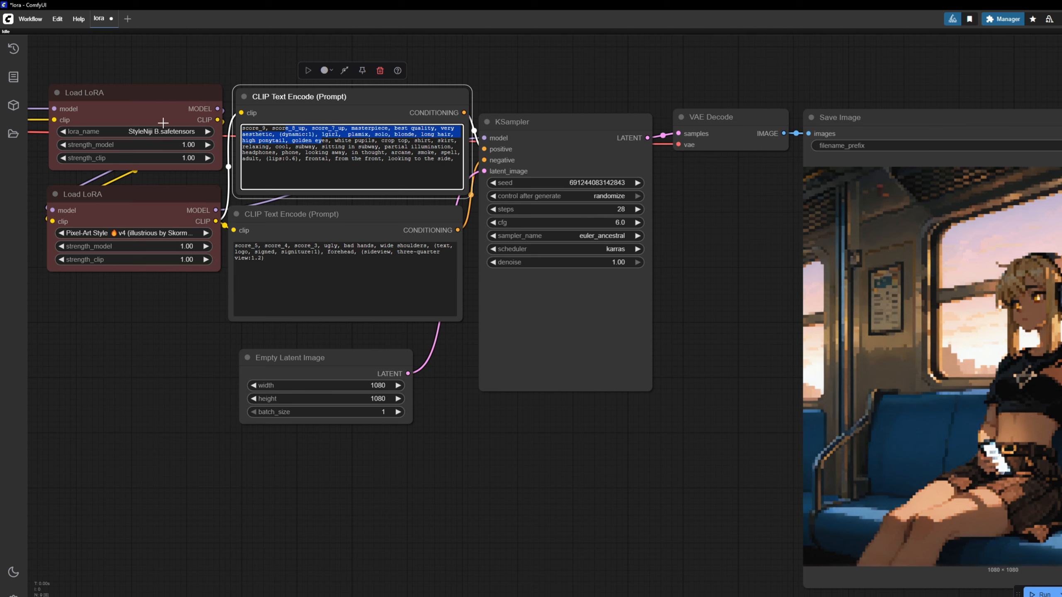
scroll(214, 311, left, 5)
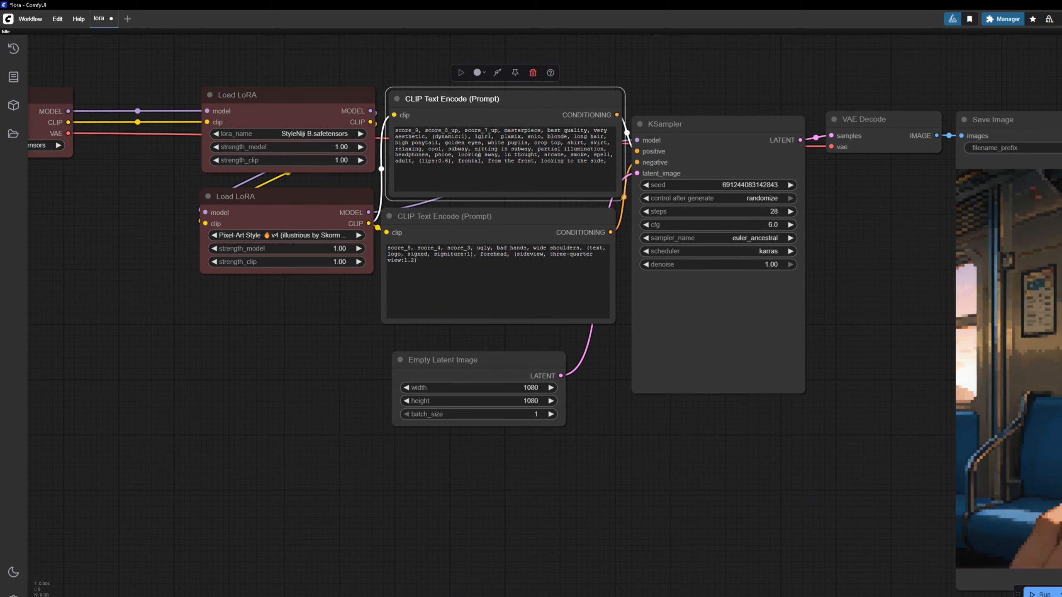
scroll(353, 361, down, 3)
scroll(454, 251, down, 2)
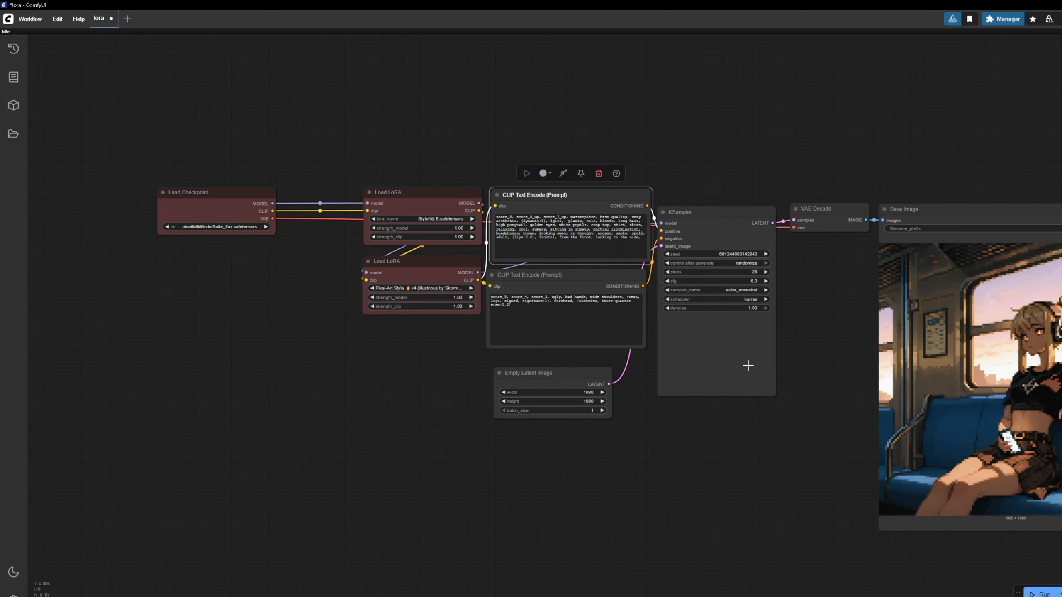
scroll(748, 365, right, 5)
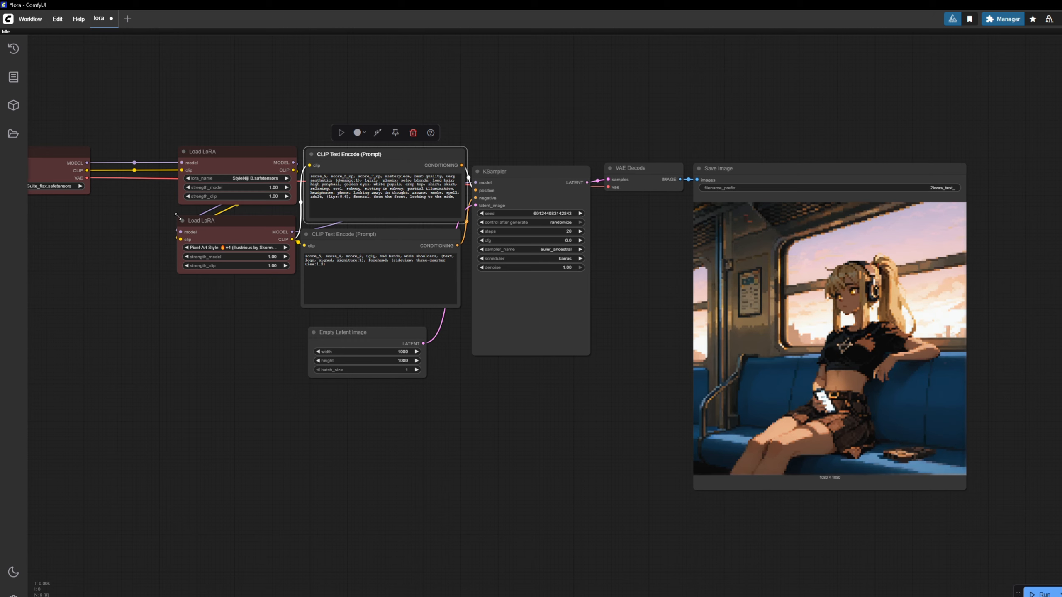
scroll(184, 192, left, 4)
- Rearrange the Load Checkpoint node and the two stacked Load LoRA nodes, leaving a gap before the prompt nodes
click(190, 164)
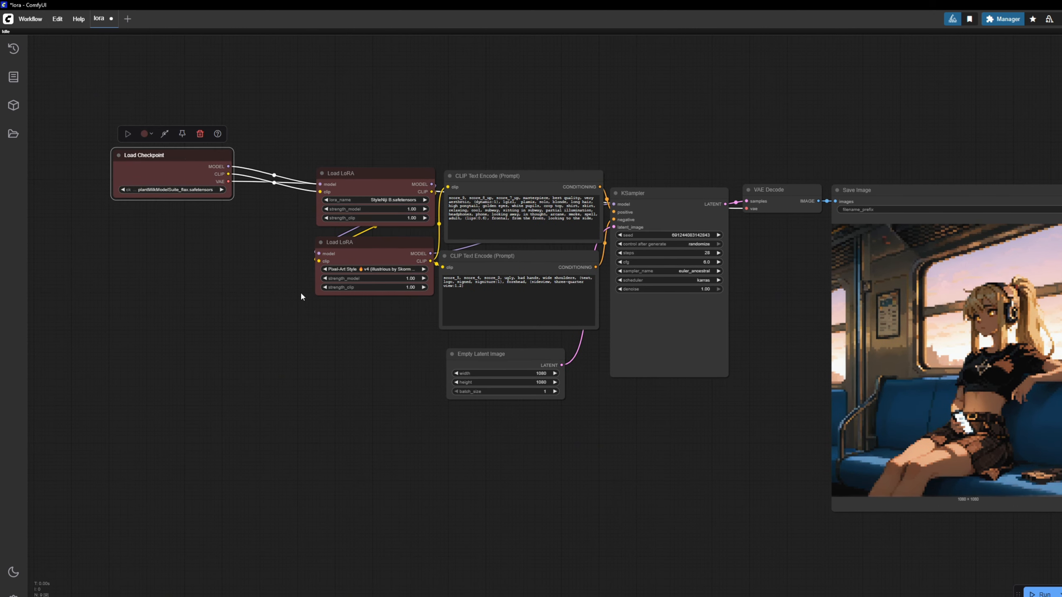
drag(376, 179, 383, 131)
drag(378, 242, 385, 202)
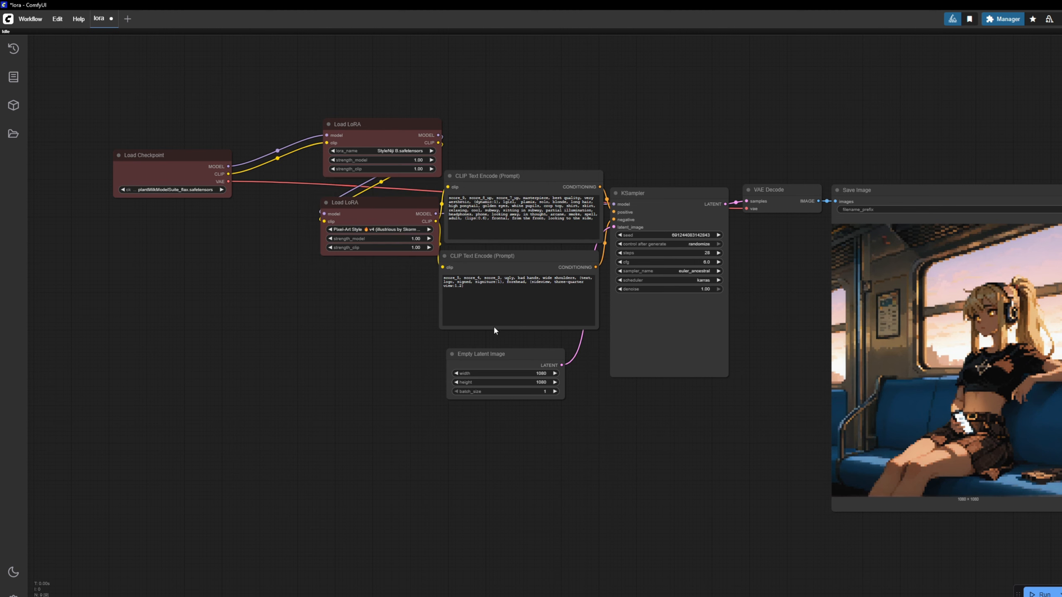
drag(368, 202, 339, 209)
drag(368, 135, 330, 149)
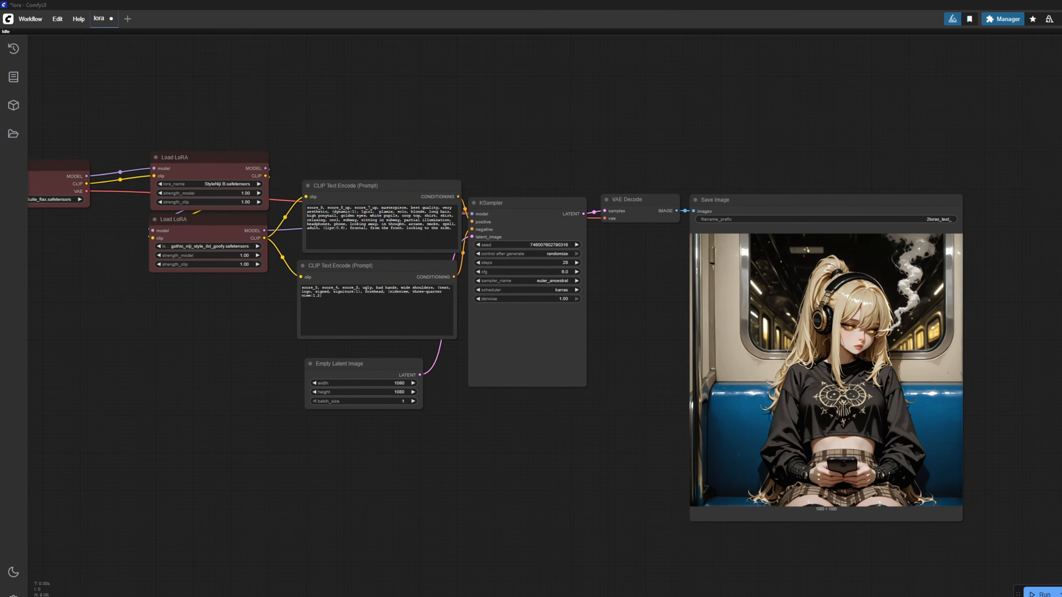
- Examine the face, headphones and skull shirt details of the gothic-style subway girl image up close
scroll(871, 425, up, 7)
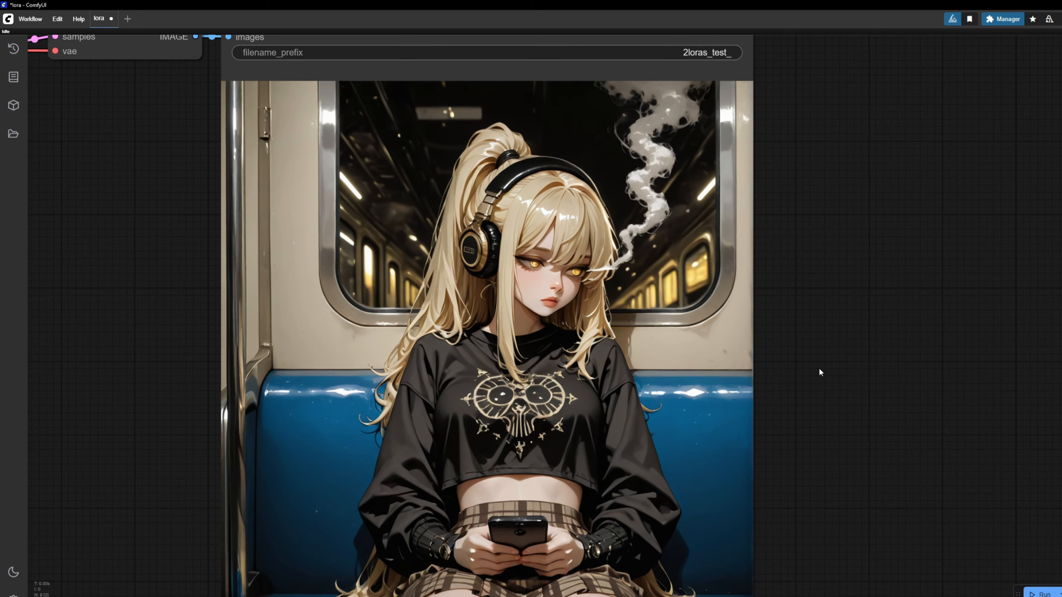
drag(819, 370, 837, 340)
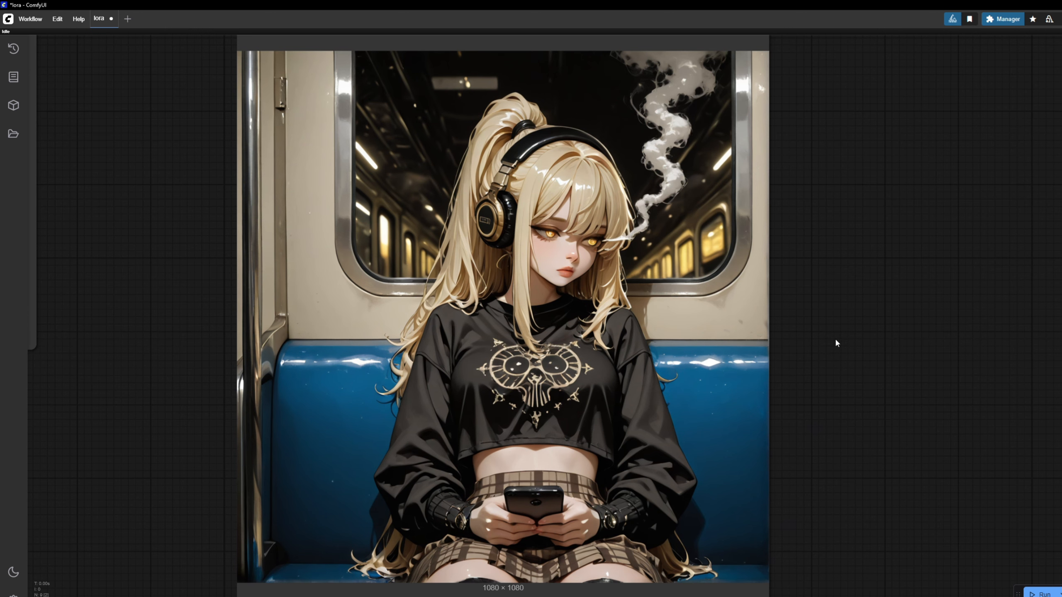
scroll(834, 337, down, 1)
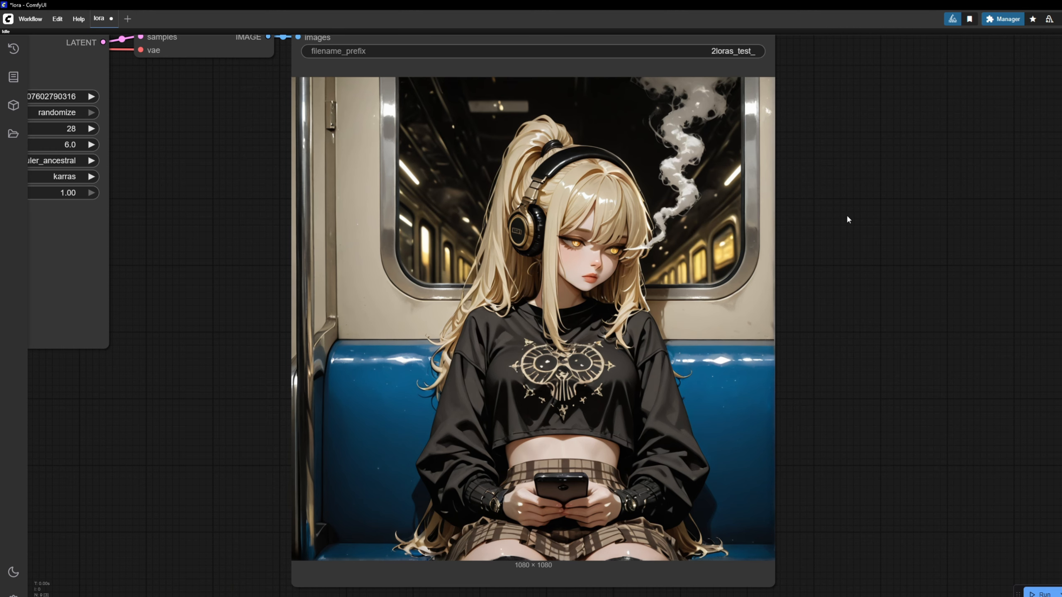
drag(862, 231, 890, 267)
scroll(721, 213, down, 1)
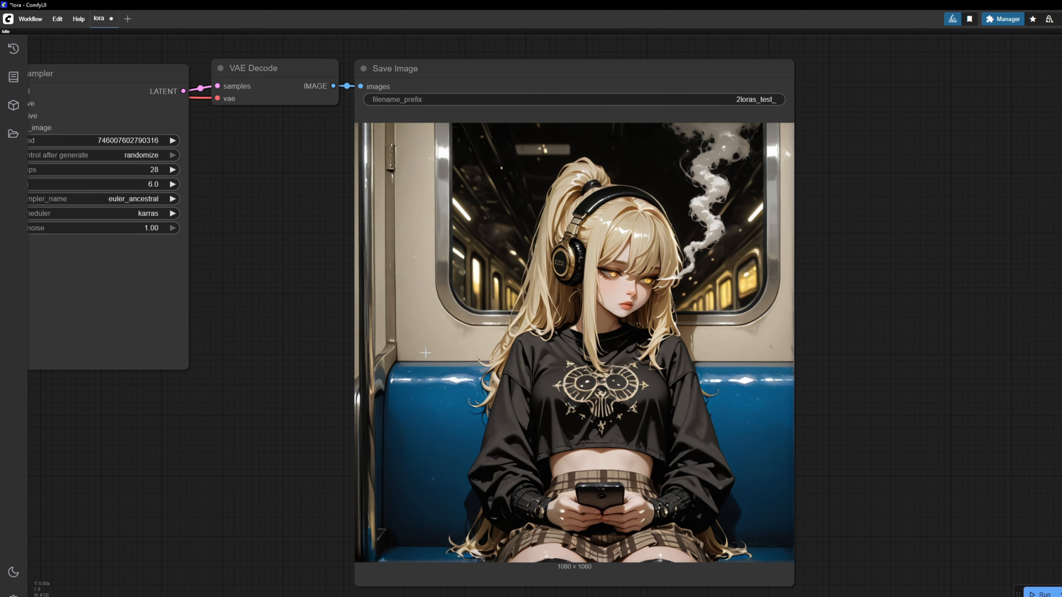
scroll(153, 204, down, 1)
- Check the StyleNiji B and gothic_niji_style_ilxl_goofy LoRA strengths, prompts and sampler settings beside the gothic-style subway girl image
drag(152, 204, 533, 227)
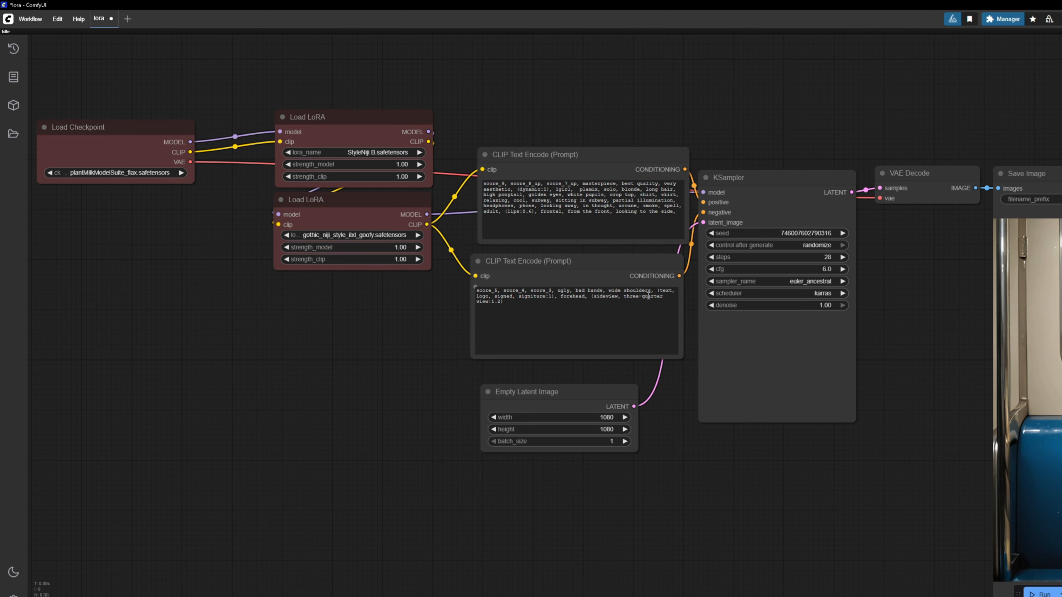
drag(782, 297, 348, 237)
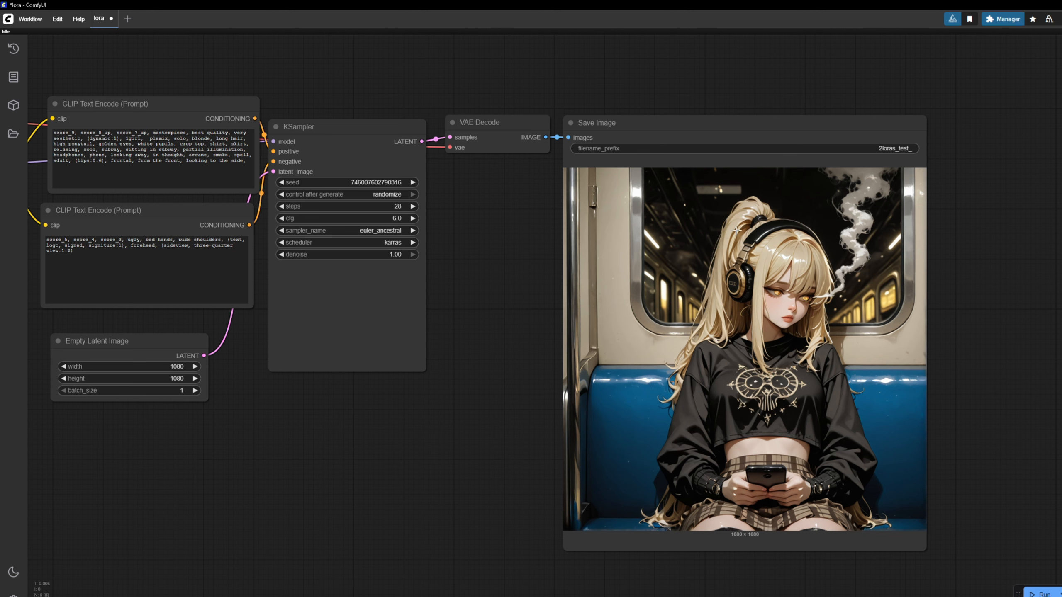
drag(402, 221, 515, 253)
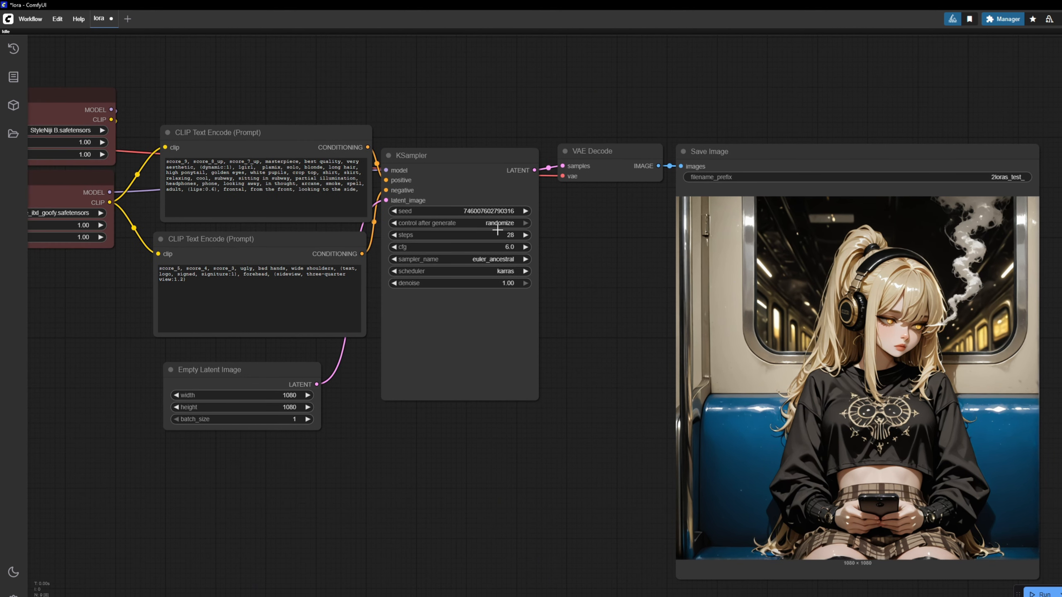
drag(504, 233, 507, 234)
scroll(507, 233, up, 4)
scroll(660, 276, down, 2)
drag(661, 276, 381, 228)
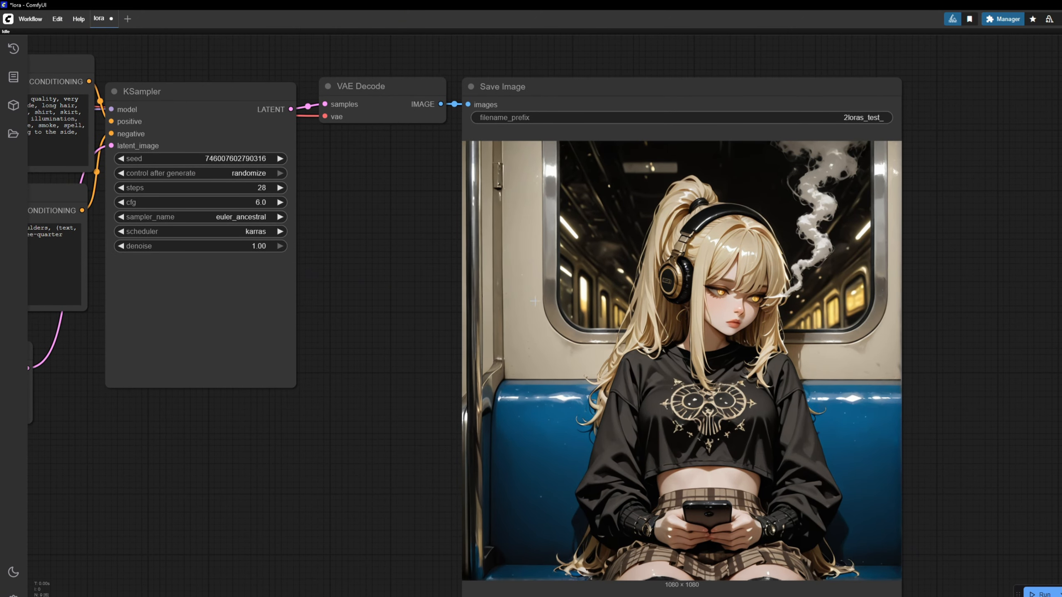
scroll(445, 293, down, 1)
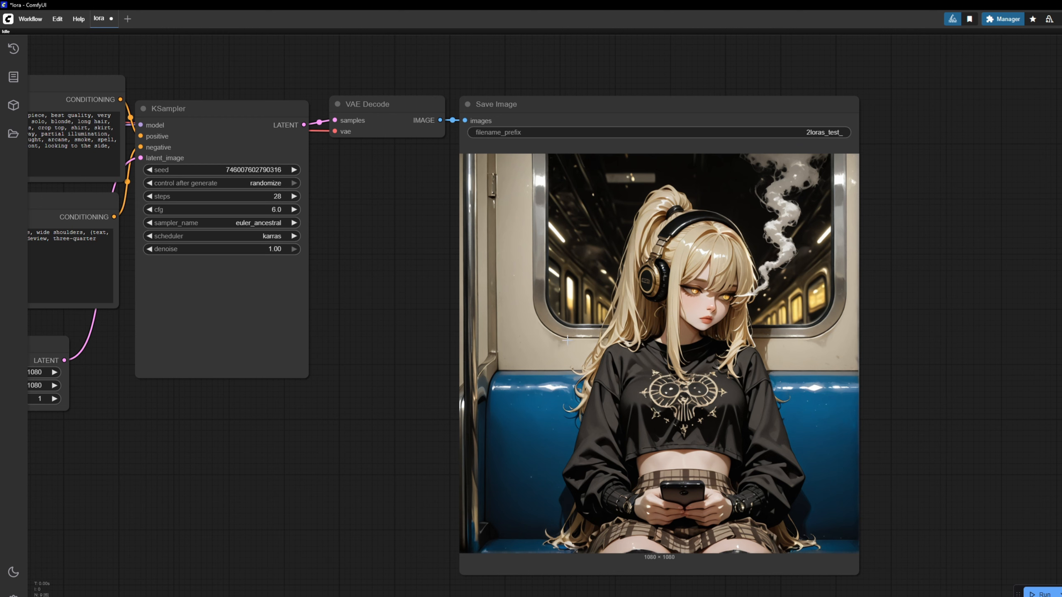
- Move the Save Image node slightly up and to the right, above the level of the VAE Decode node
drag(271, 232, 535, 249)
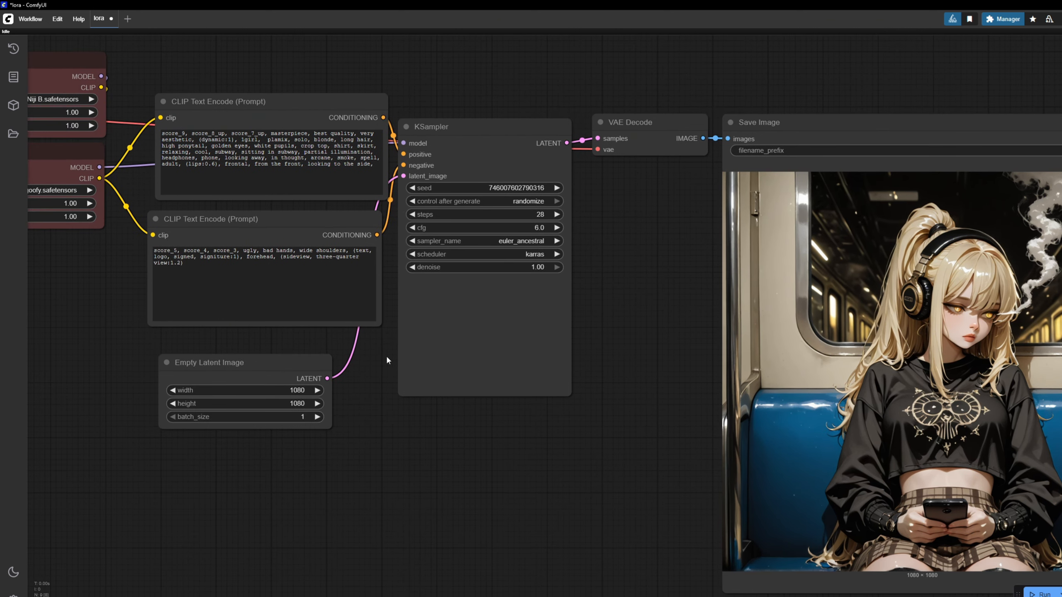
drag(386, 360, 538, 384)
drag(262, 235, 426, 274)
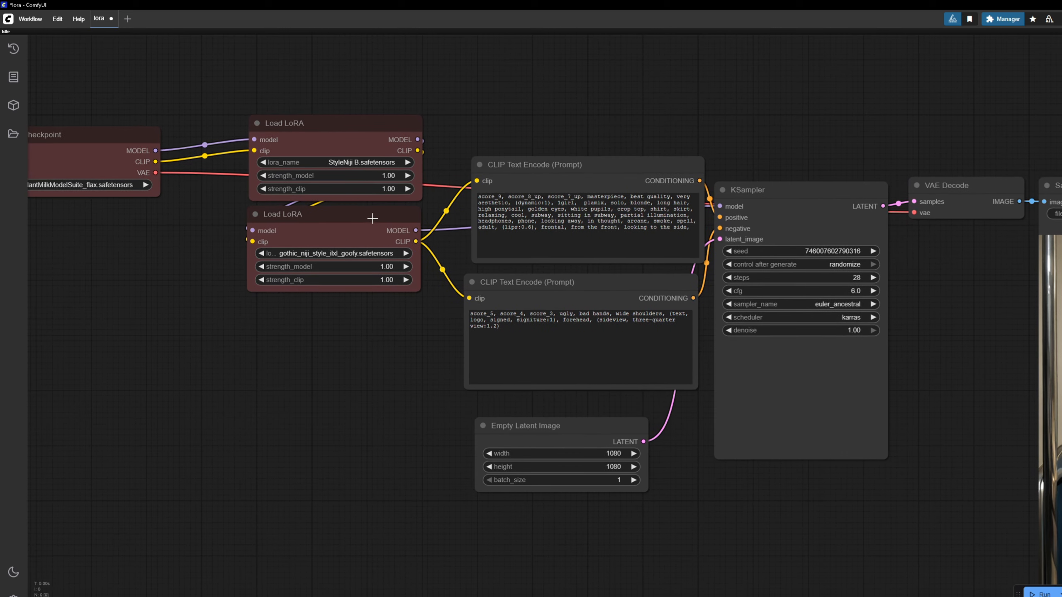
scroll(439, 370, right, 10)
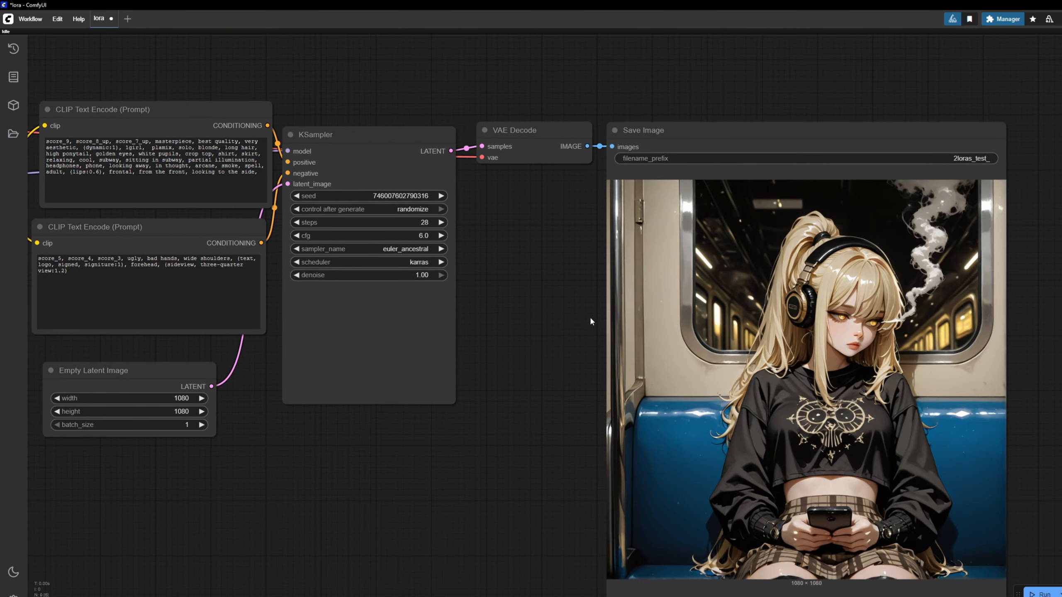
scroll(591, 321, right, 2)
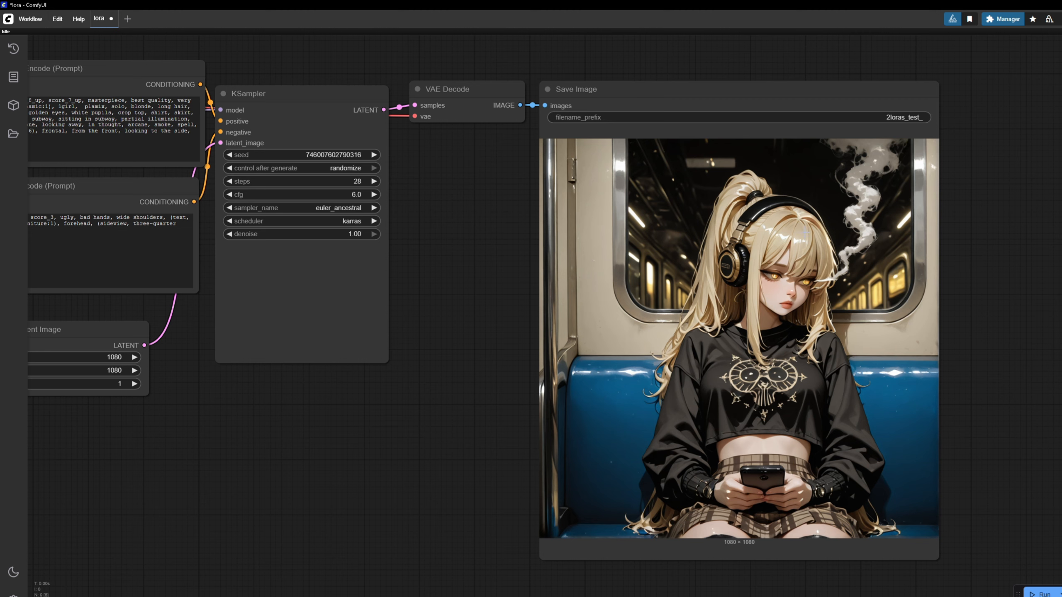
scroll(933, 348, right, 3)
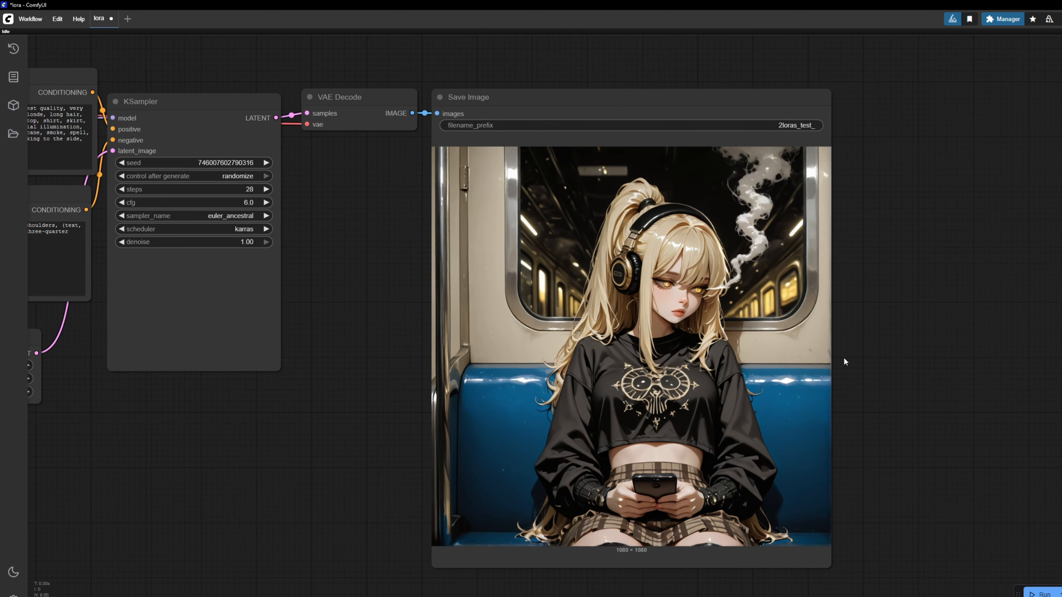
drag(561, 110, 570, 102)
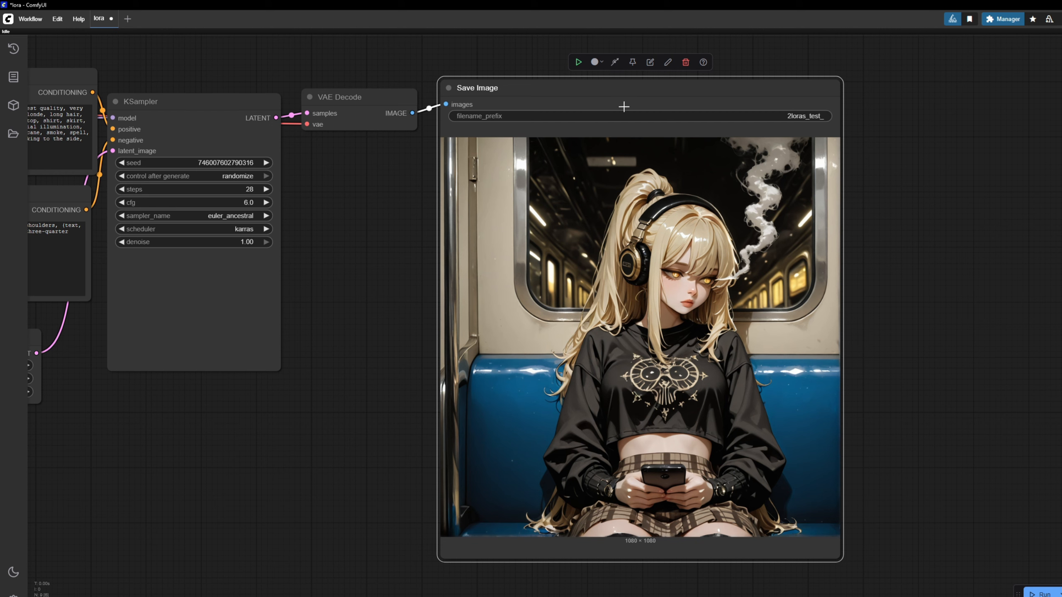
mouse_move(562, 89)
mouse_down()
mouse_move(578, 73)
mouse_move(563, 79)
mouse_up()
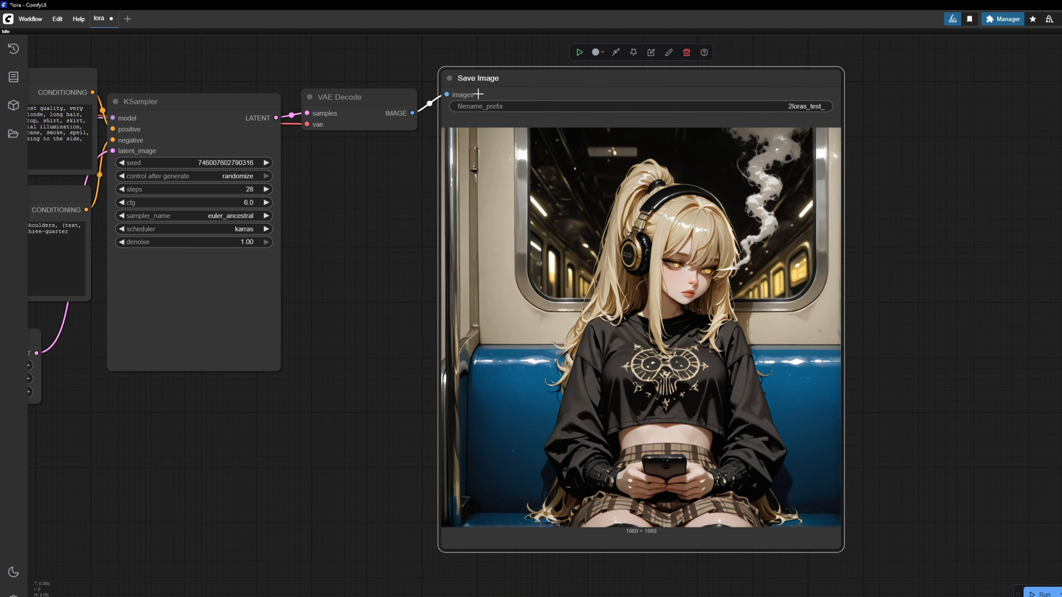
- Check the file names and model and clip strengths of the two stacked Load LoRA nodes up close
drag(356, 160, 435, 168)
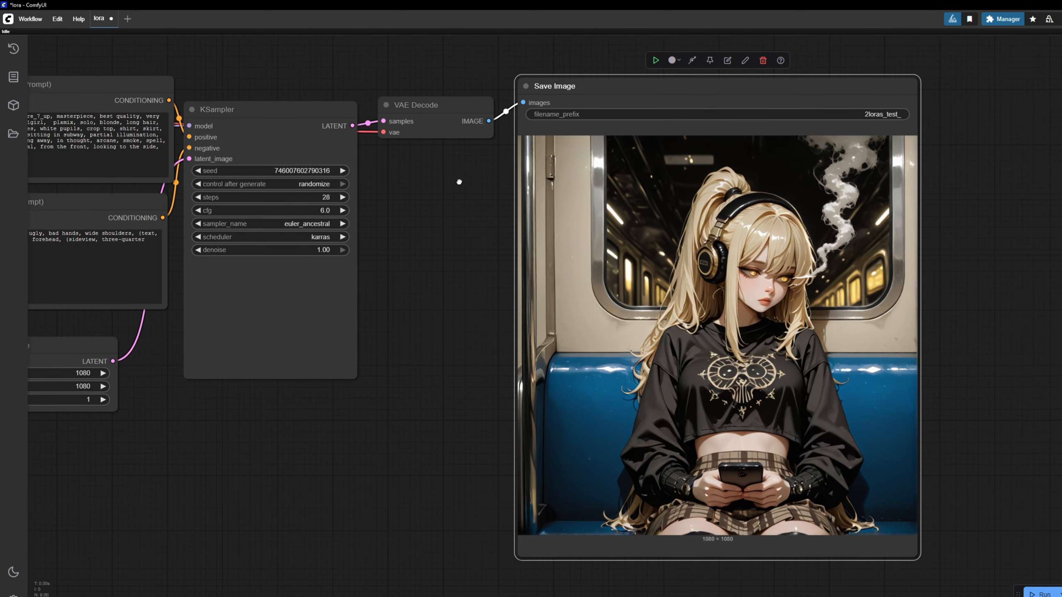
scroll(556, 404, down, 1)
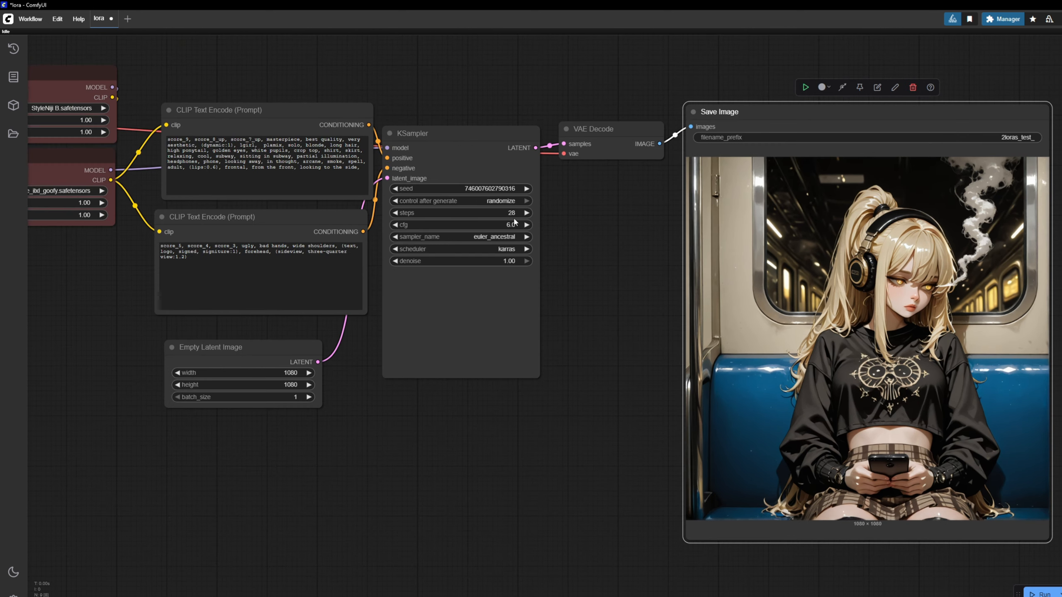
drag(552, 292, 688, 320)
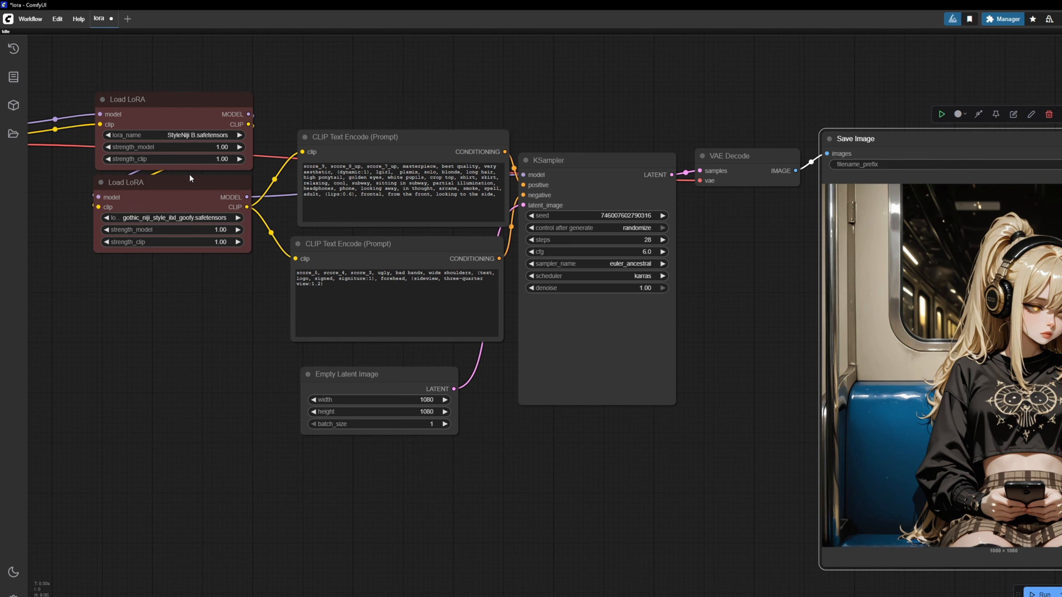
drag(383, 211, 409, 235)
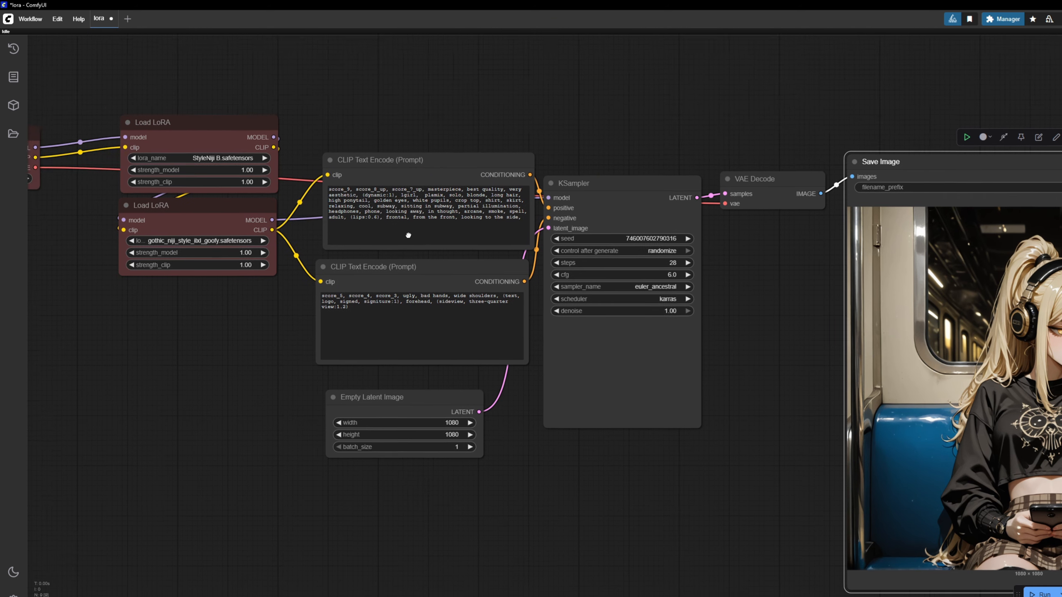
drag(289, 138, 491, 228)
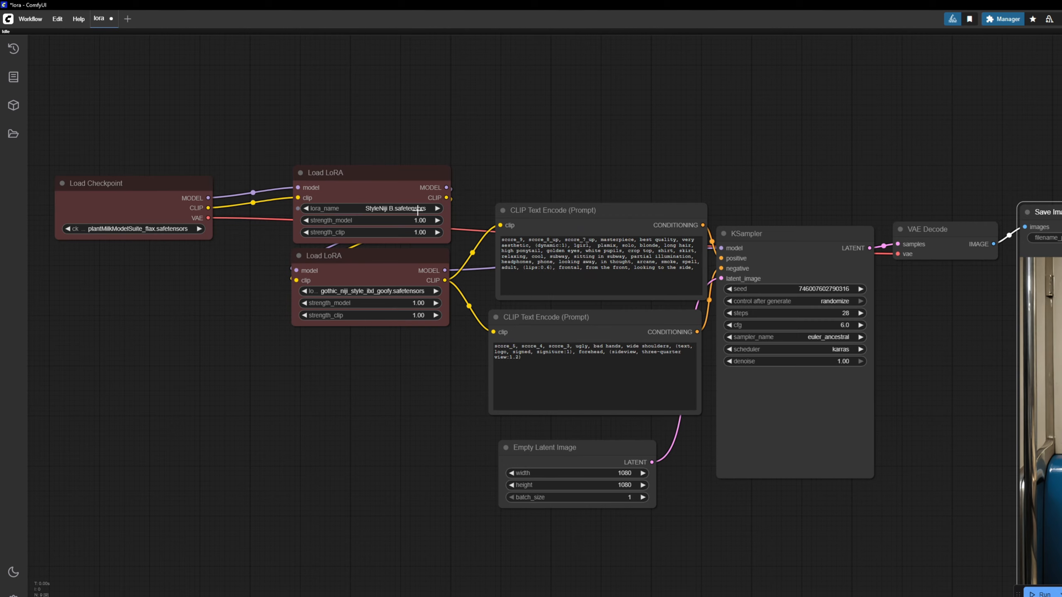
scroll(418, 211, up, 5)
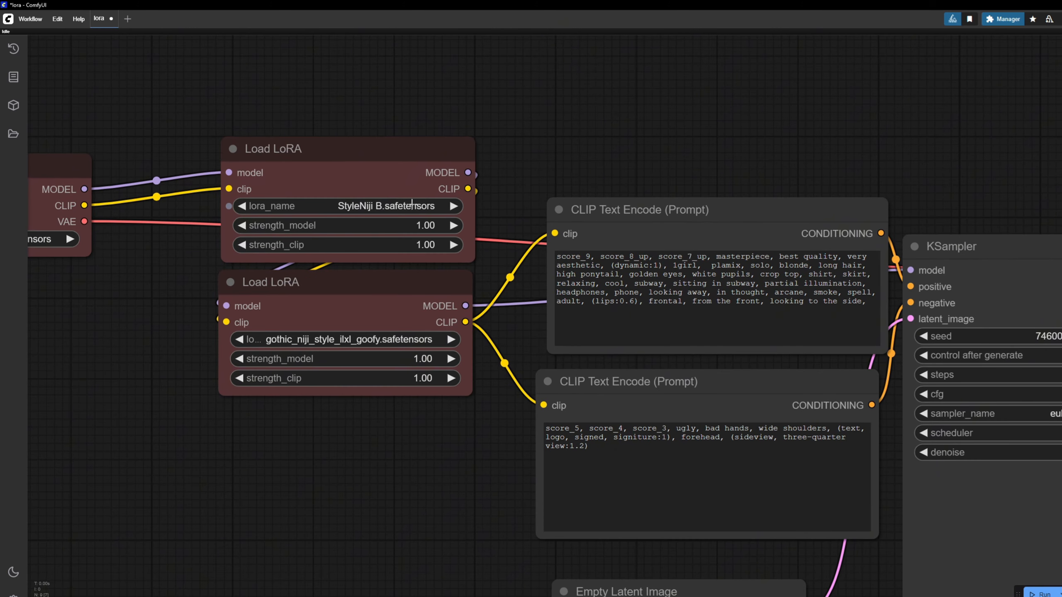
scroll(449, 241, down, 1)
scroll(343, 328, down, 3)
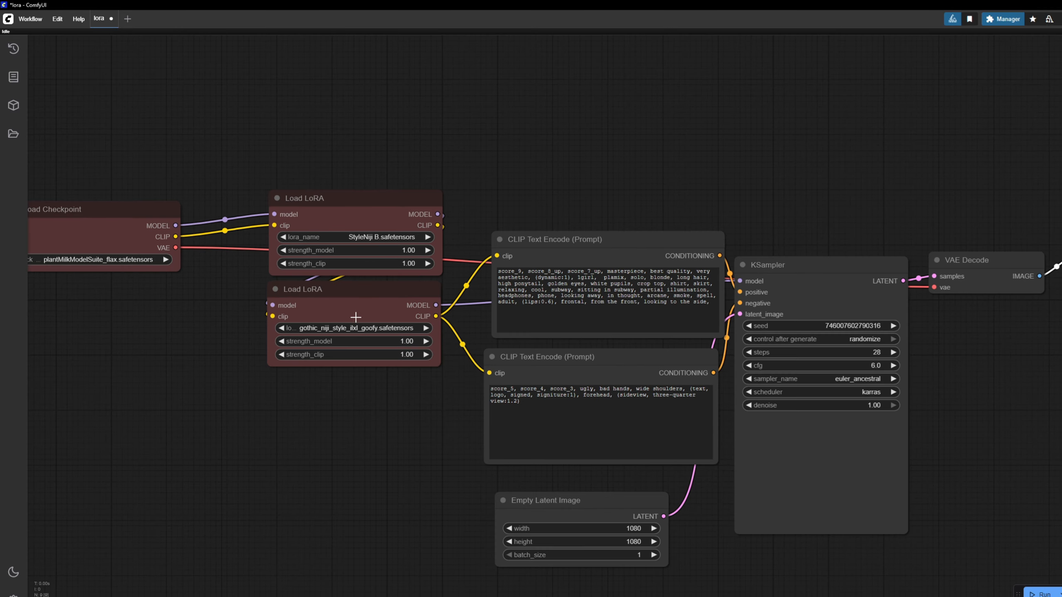
- Read through the positive and negative prompt texts fed by the stacked LoRAs, alongside the sampler settings and the subway girl image
scroll(452, 289, right, 3)
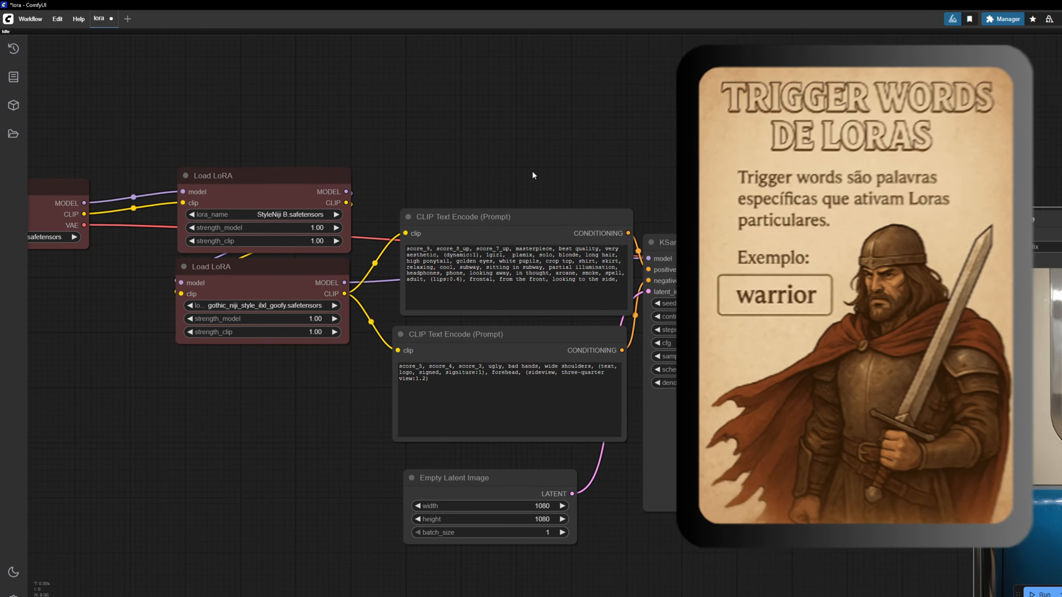
scroll(532, 169, right, 4)
scroll(563, 148, down, 2)
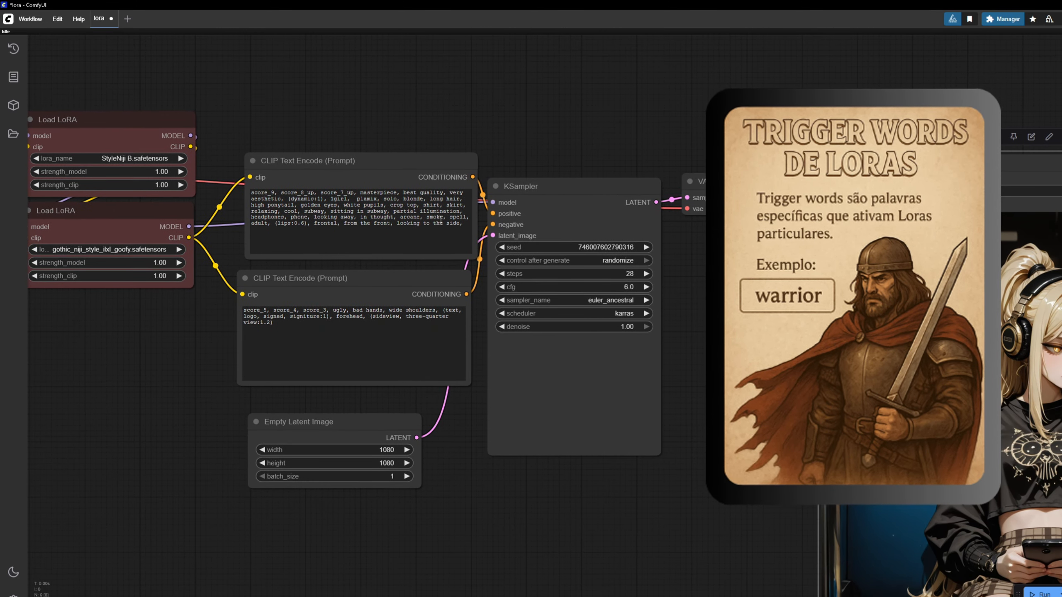
scroll(596, 246, right, 3)
scroll(596, 246, right, 3)
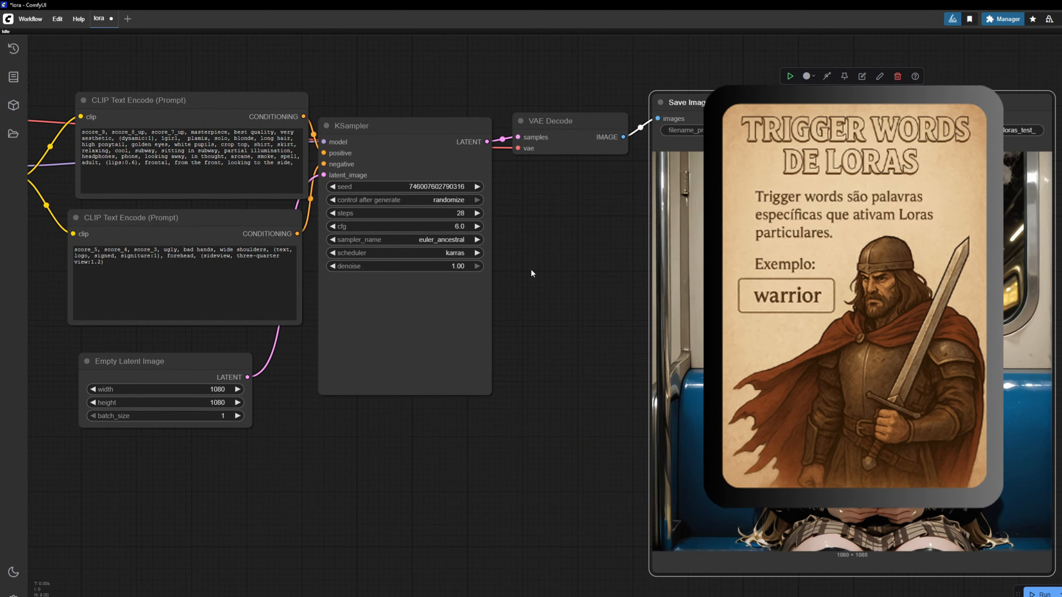
scroll(531, 267, left, 4)
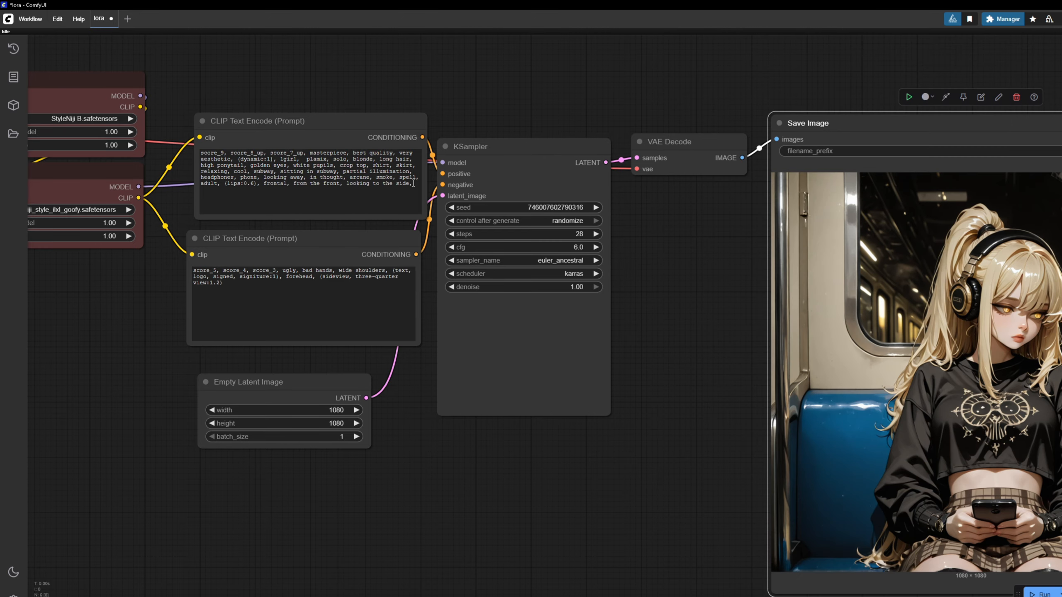
drag(414, 184, 158, 140)
click(222, 94)
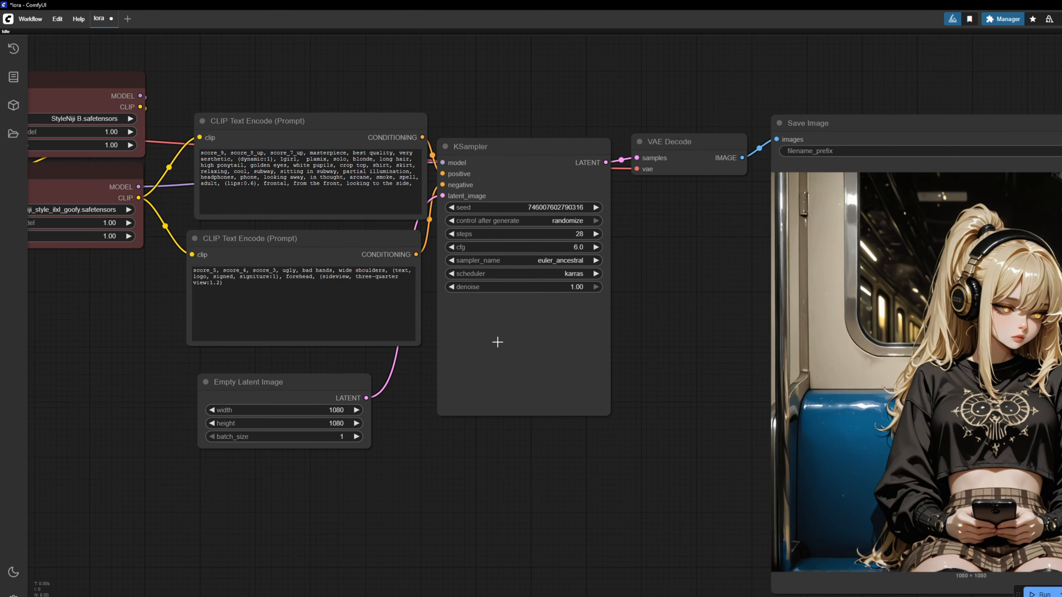
scroll(489, 353, left, 3)
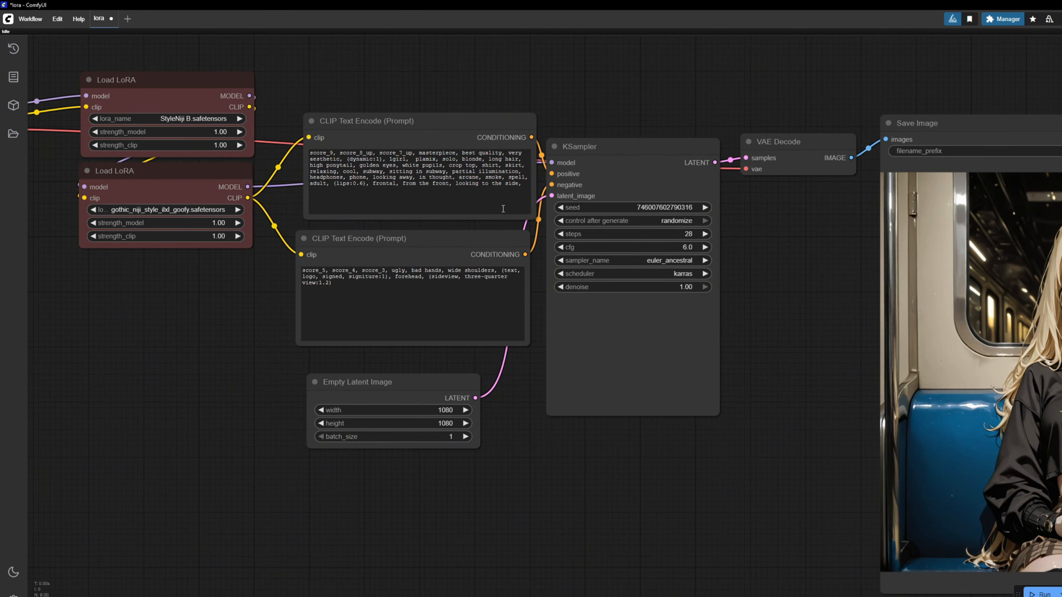
scroll(515, 393, right, 5)
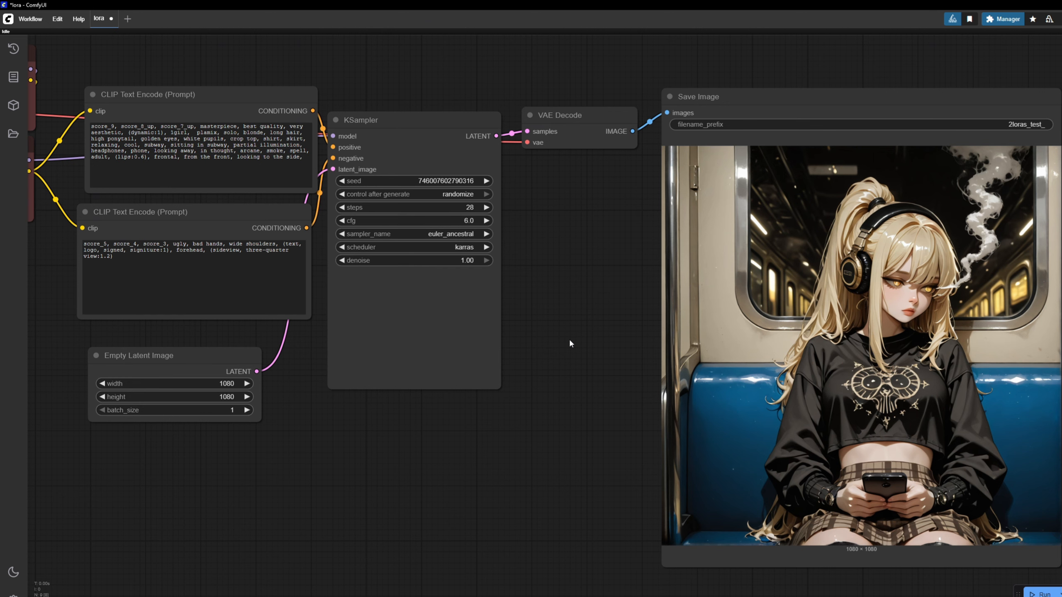
- Browse the LoRA files available for the first Load LoRA node, keeping StyleNiji B.safetensors selected
scroll(570, 345, down, 2)
drag(576, 339, 527, 282)
scroll(565, 222, up, 3)
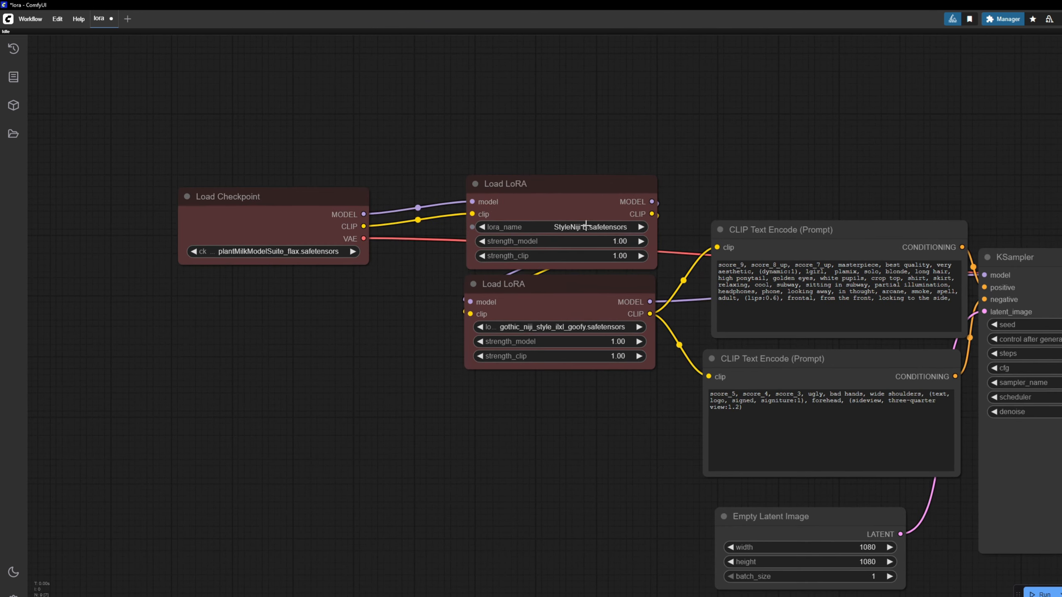
click(581, 226)
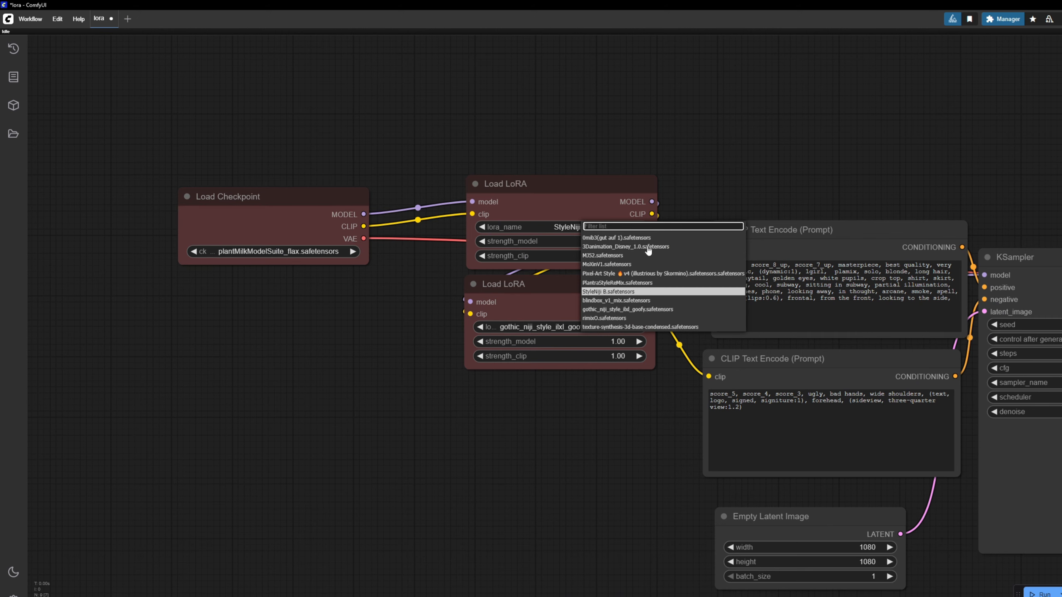
drag(780, 175, 273, 135)
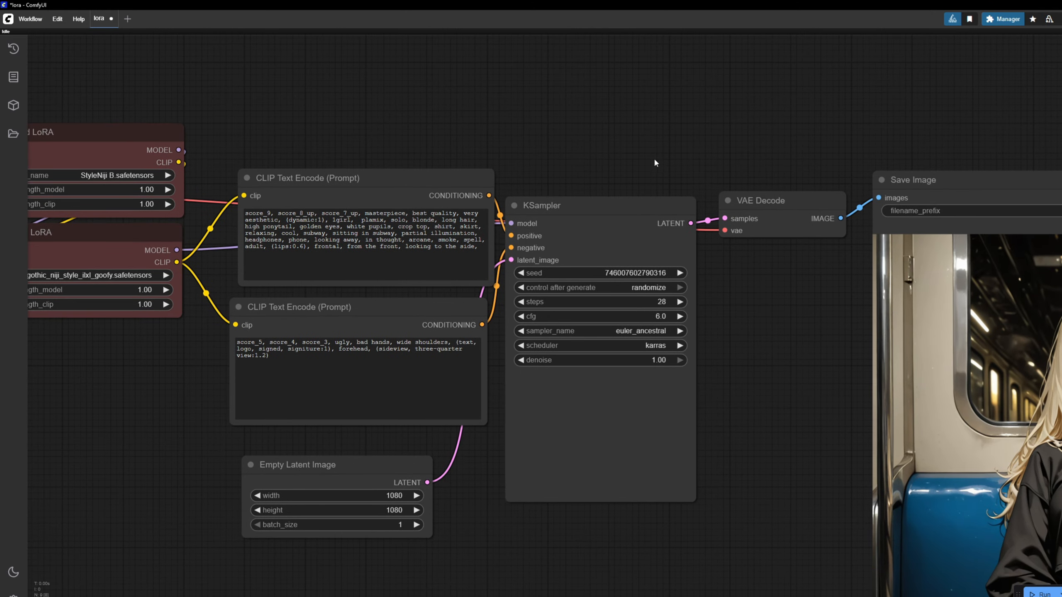
drag(654, 161, 304, 83)
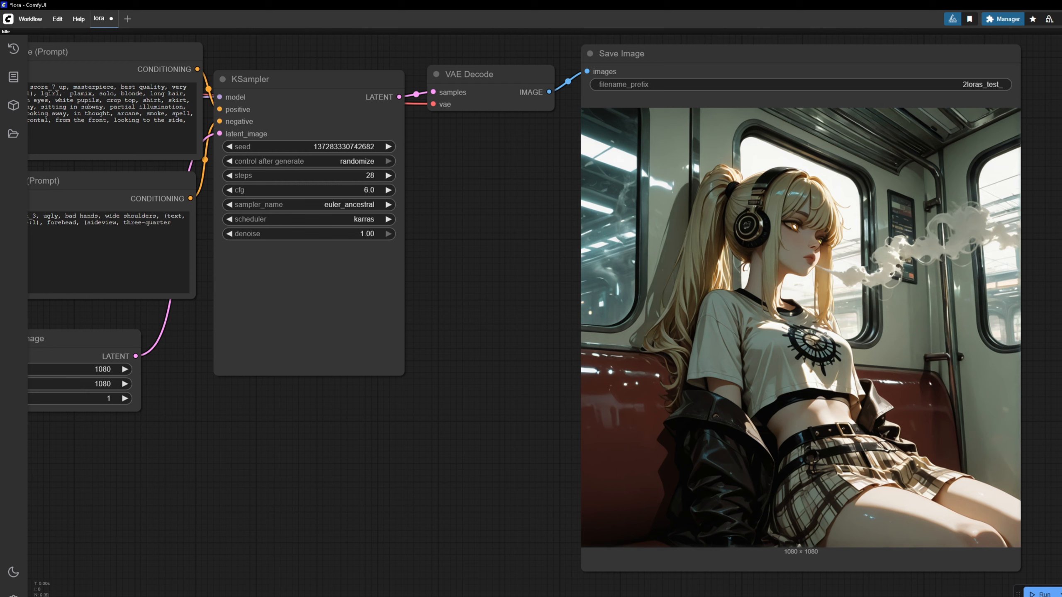
- Browse the workflow templates by category, including Flux, Image, Video, Image API, 3D API, Upscaling and Area Composition, and close the template browser
click(30, 19)
click(55, 72)
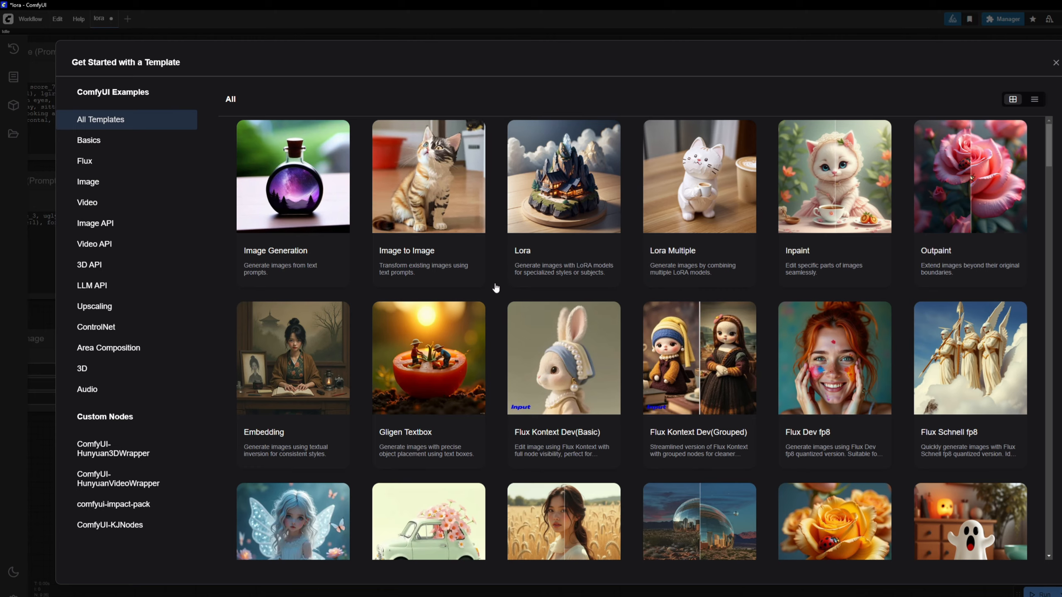
click(86, 161)
click(89, 182)
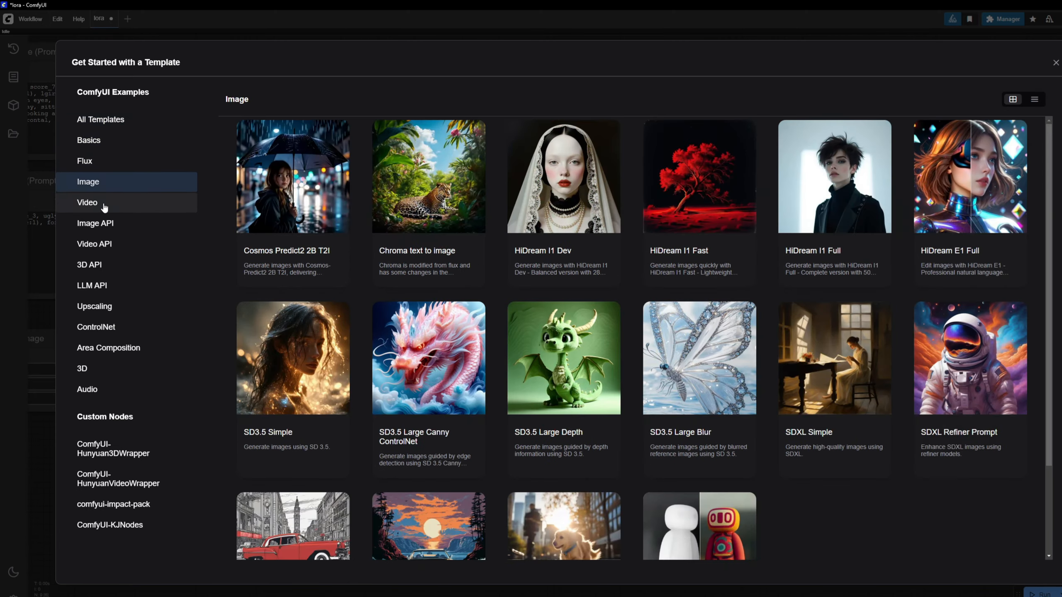
click(104, 204)
click(104, 224)
click(104, 265)
click(107, 307)
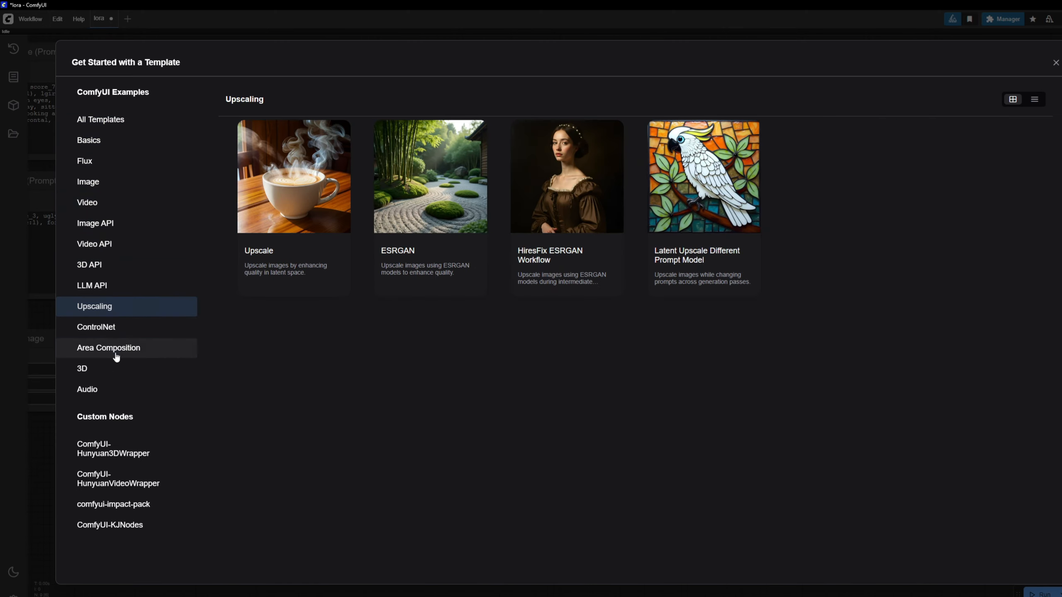
click(116, 356)
click(113, 448)
click(100, 119)
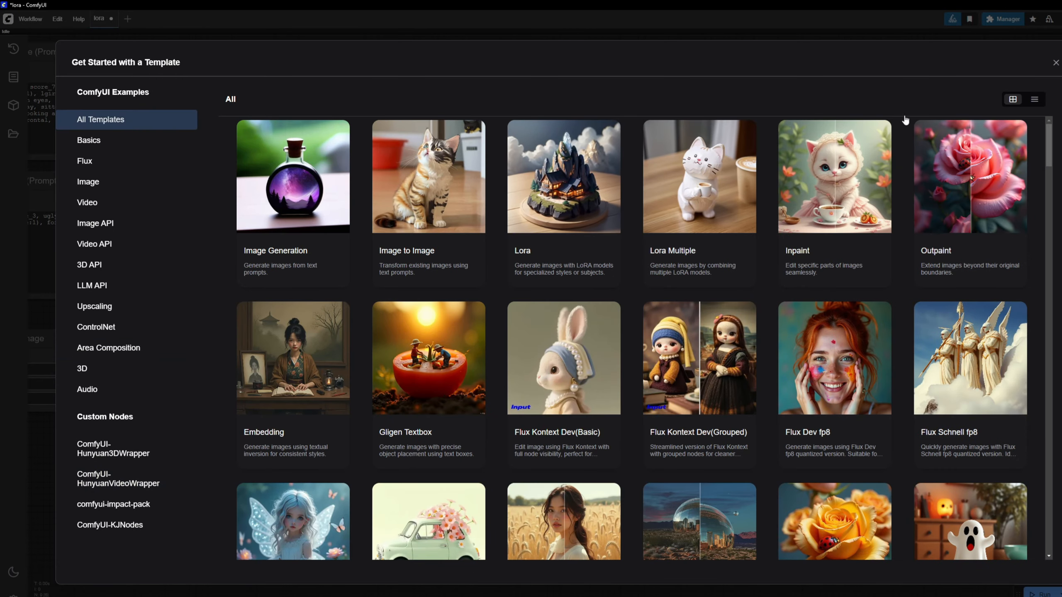
click(1055, 62)
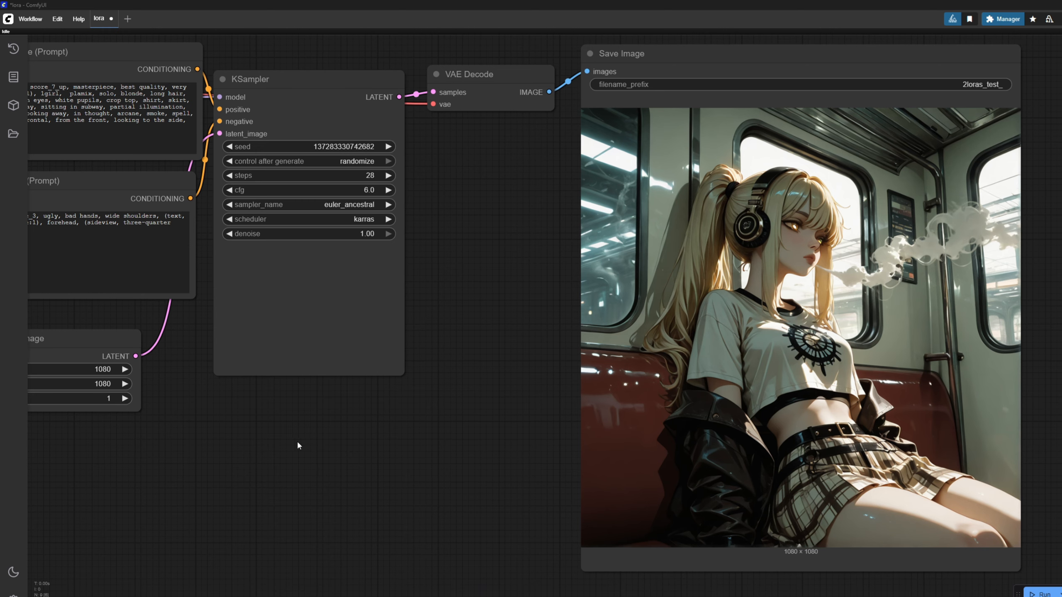
- Create a new blank workflow and switch back to the lora workflow
click(127, 19)
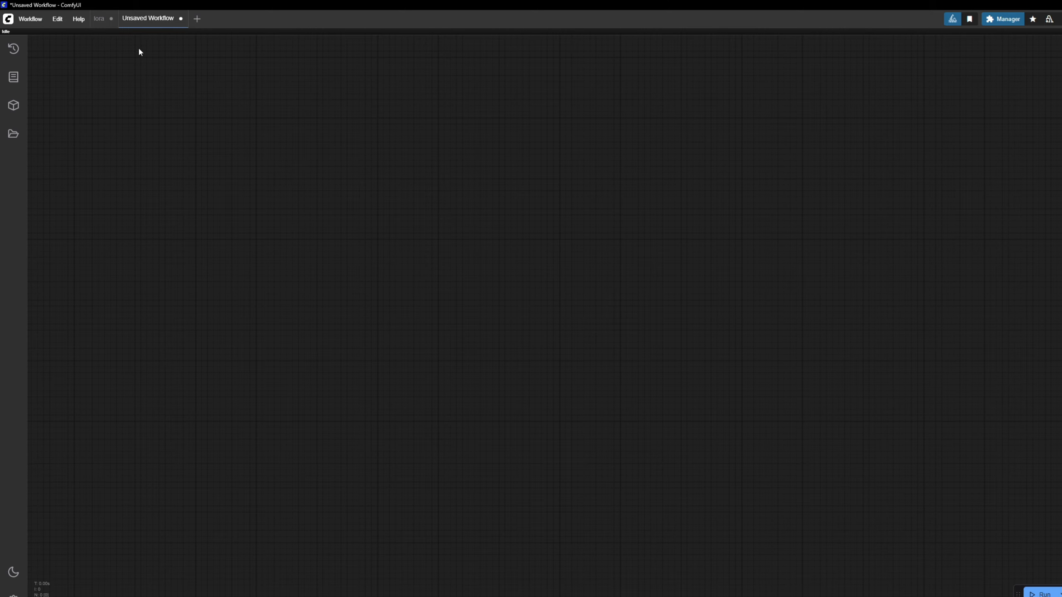
click(180, 18)
click(115, 24)
click(107, 23)
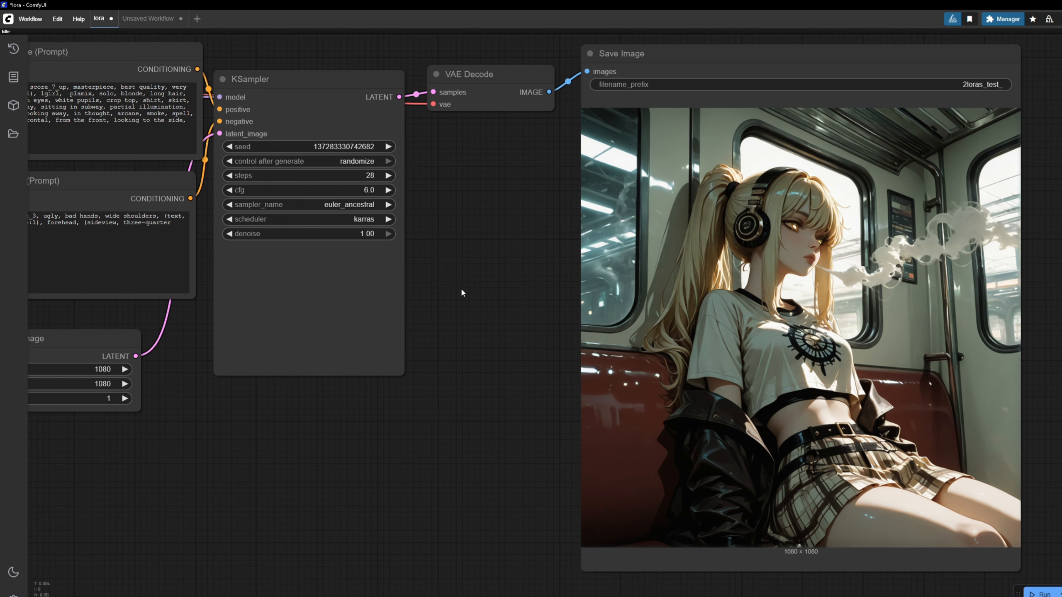
- Move the positive and negative prompt nodes up and slightly left, with the positive one level with the upper Load LoRA node
drag(460, 287, 618, 336)
scroll(618, 336, down, 1)
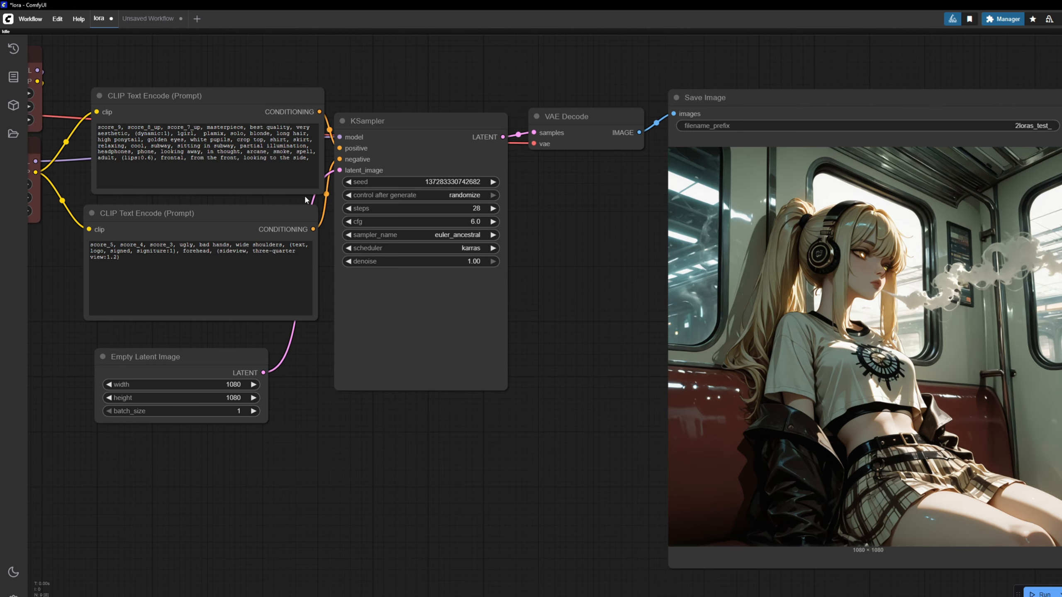
drag(305, 200, 335, 168)
scroll(334, 169, down, 1)
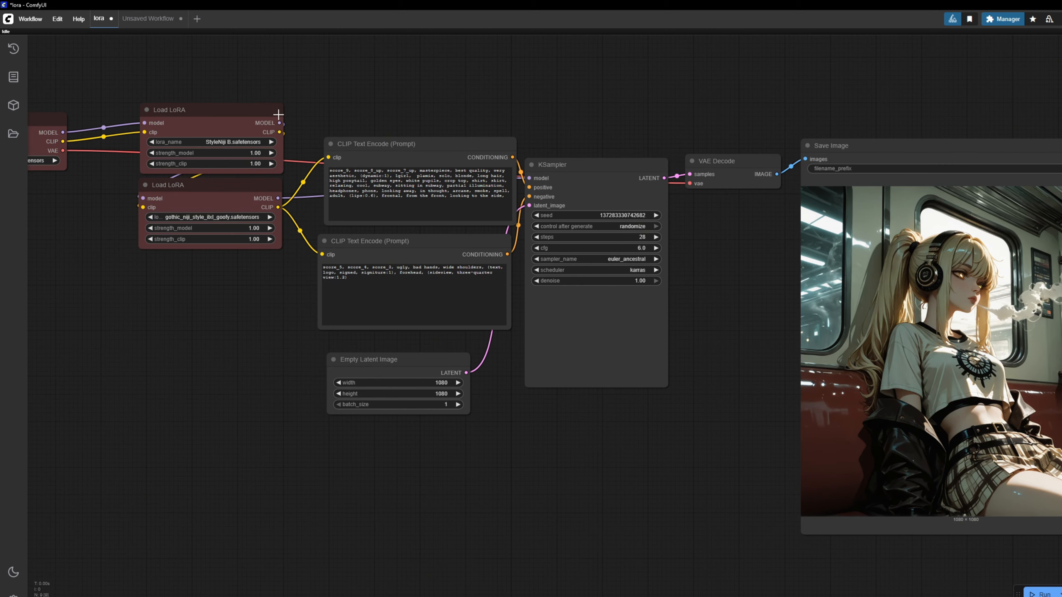
drag(482, 147, 477, 113)
drag(438, 243, 437, 208)
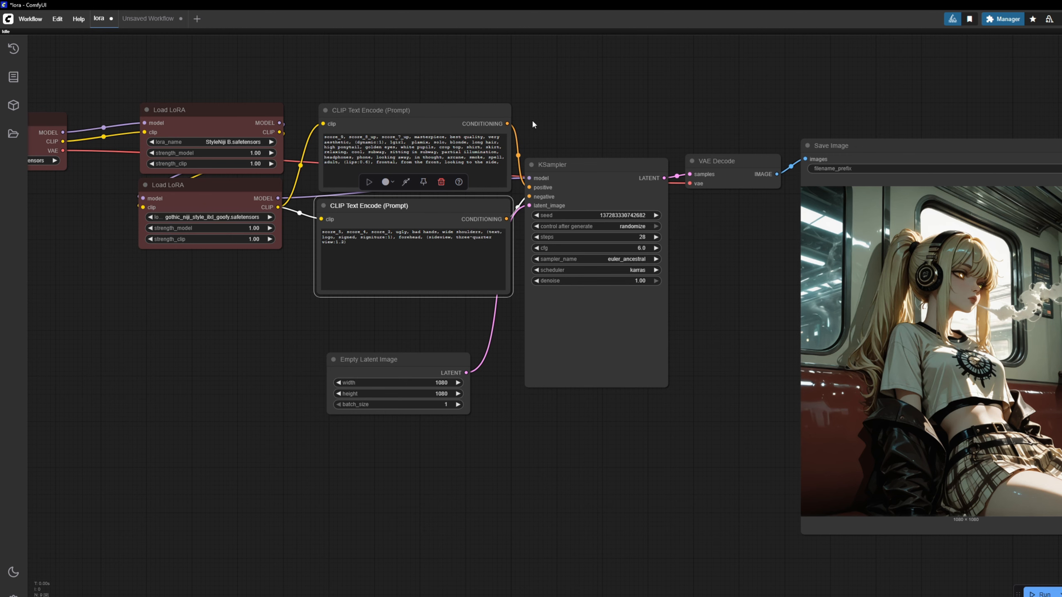
drag(632, 113, 542, 107)
scroll(515, 133, up, 4)
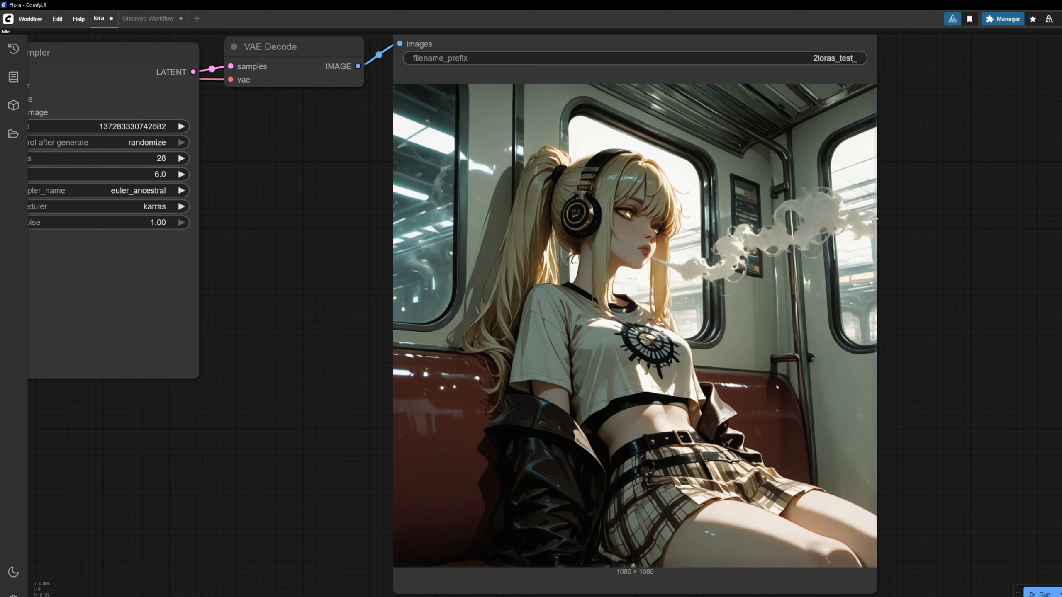